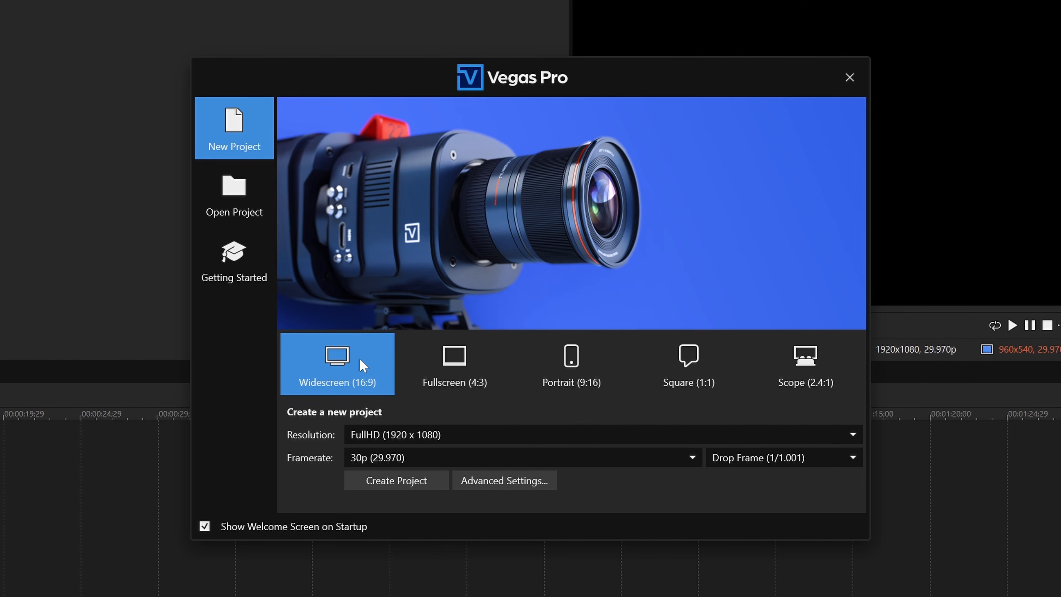
- Create a widescreen (16:9) project with UHD (3840 x 2160) resolution and a 25p (25.000) full-frame framerate
left_click(476, 434)
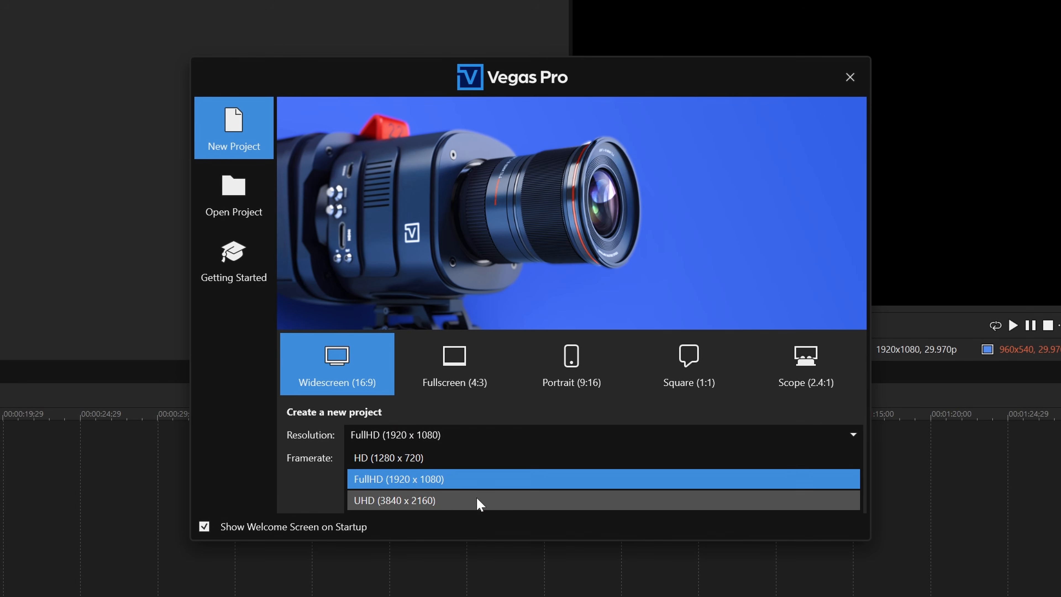
left_click(479, 500)
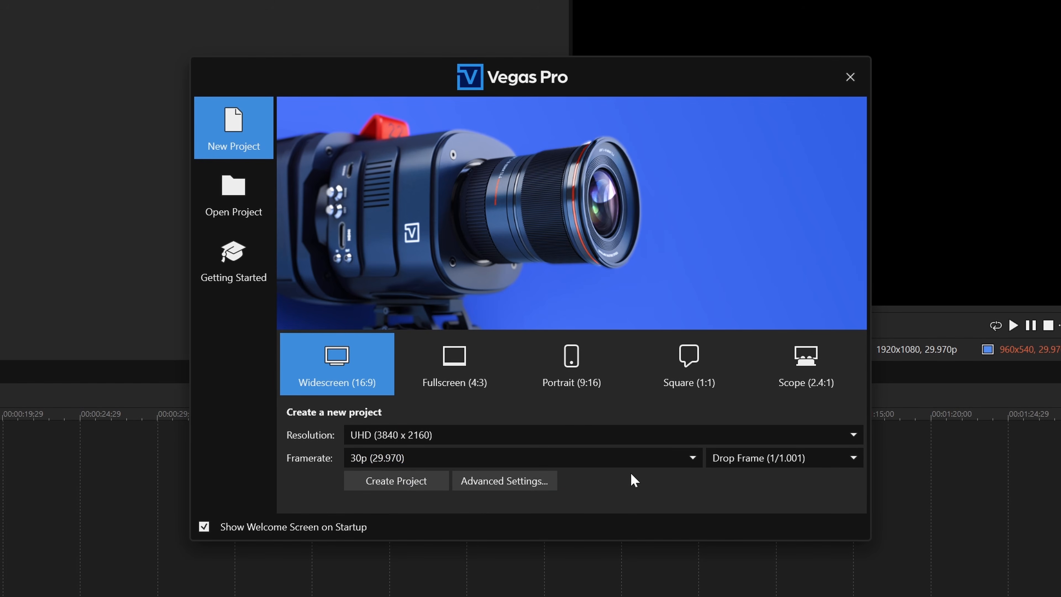
left_click(630, 457)
left_click(550, 505)
left_click(801, 458)
left_click(781, 477)
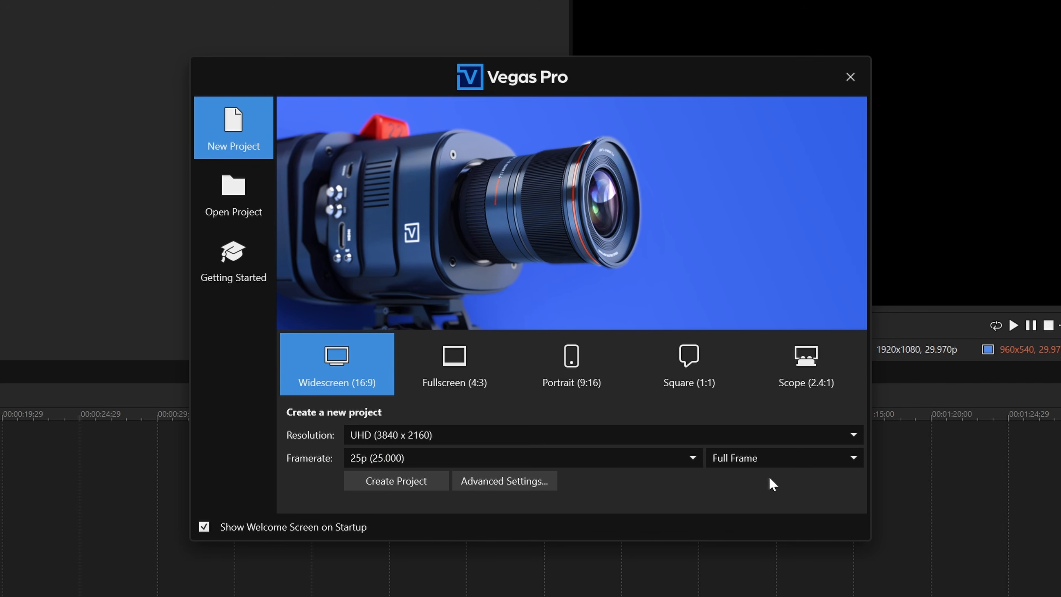
left_click(620, 452)
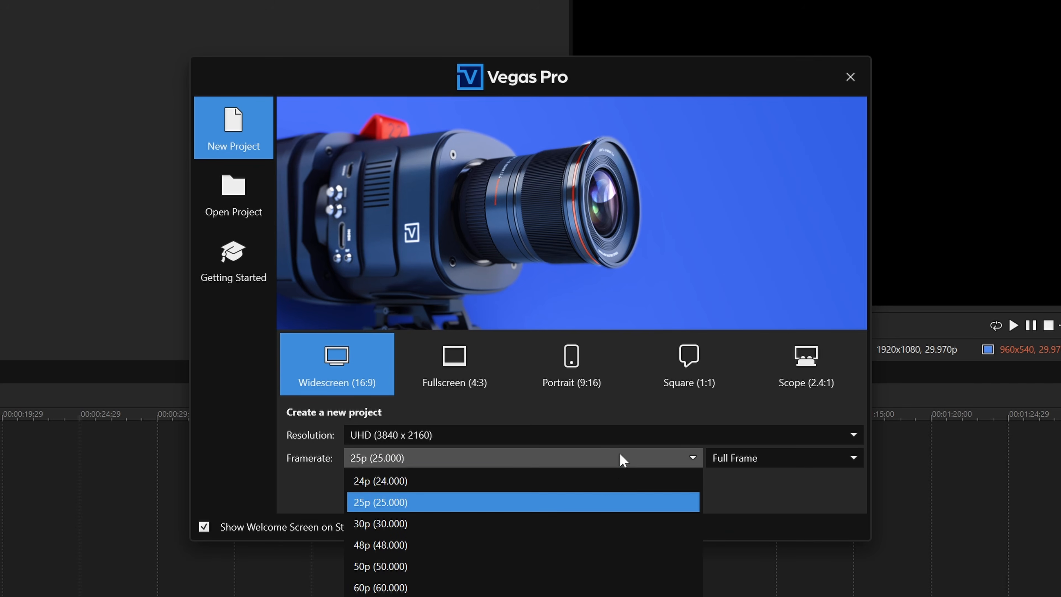
left_click(597, 506)
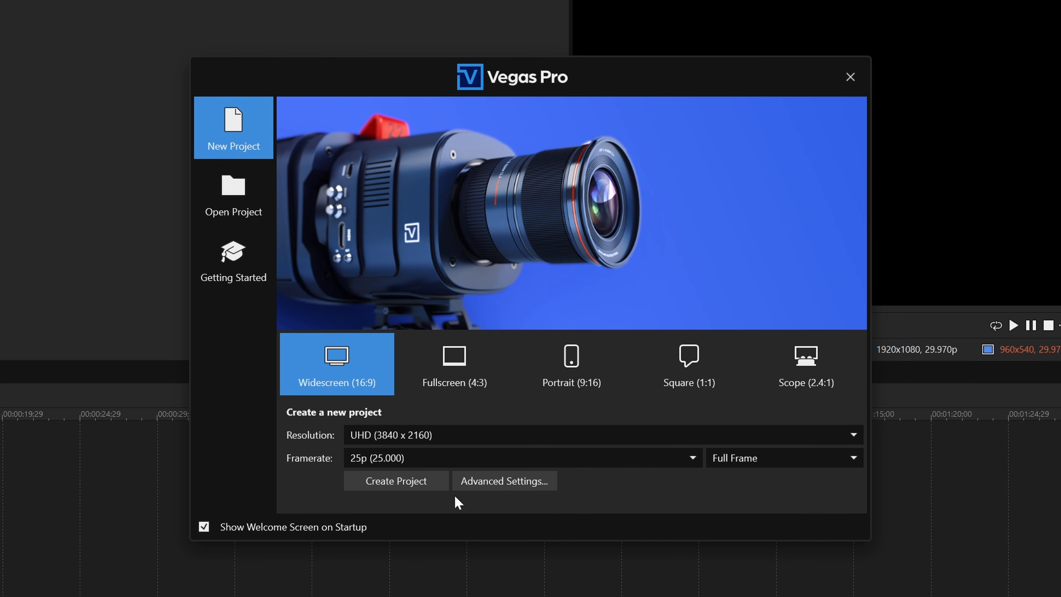
left_click(399, 483)
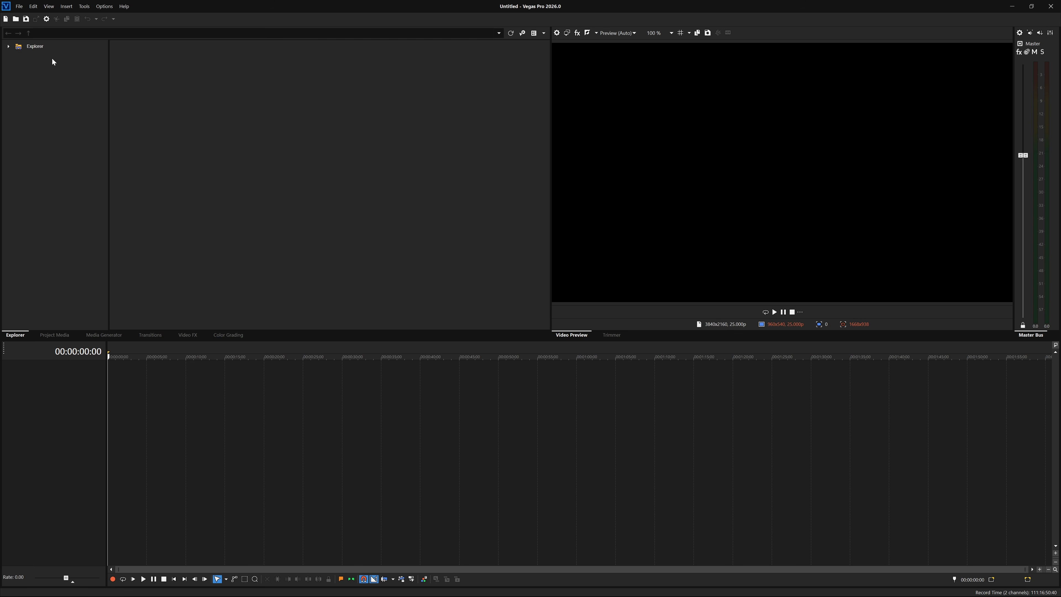
- Save the new project in the Documents folder under the file name 1stproj
left_click(26, 20)
type("1stproj")
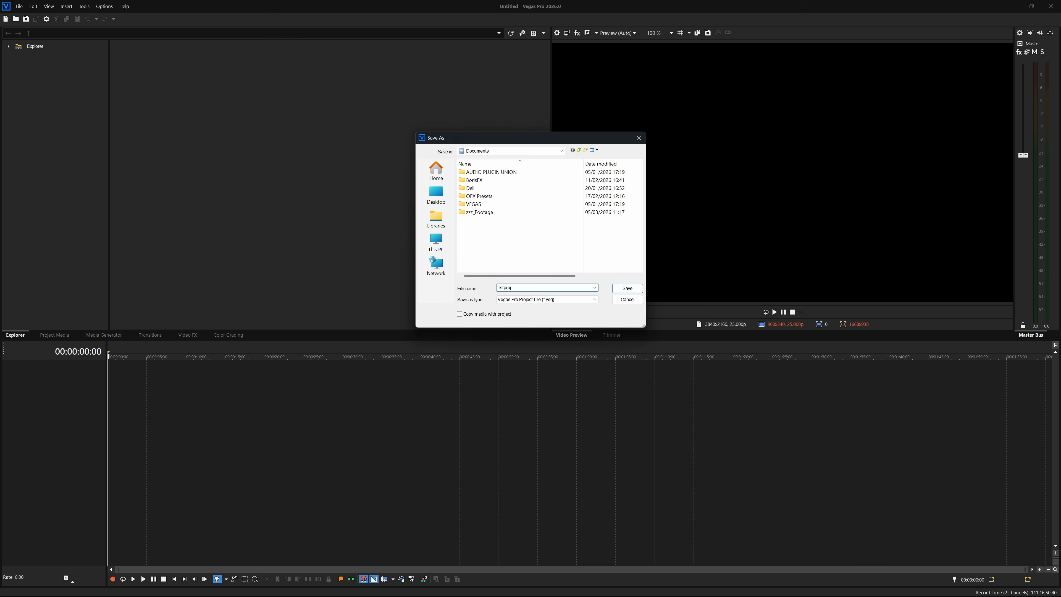
key("Return")
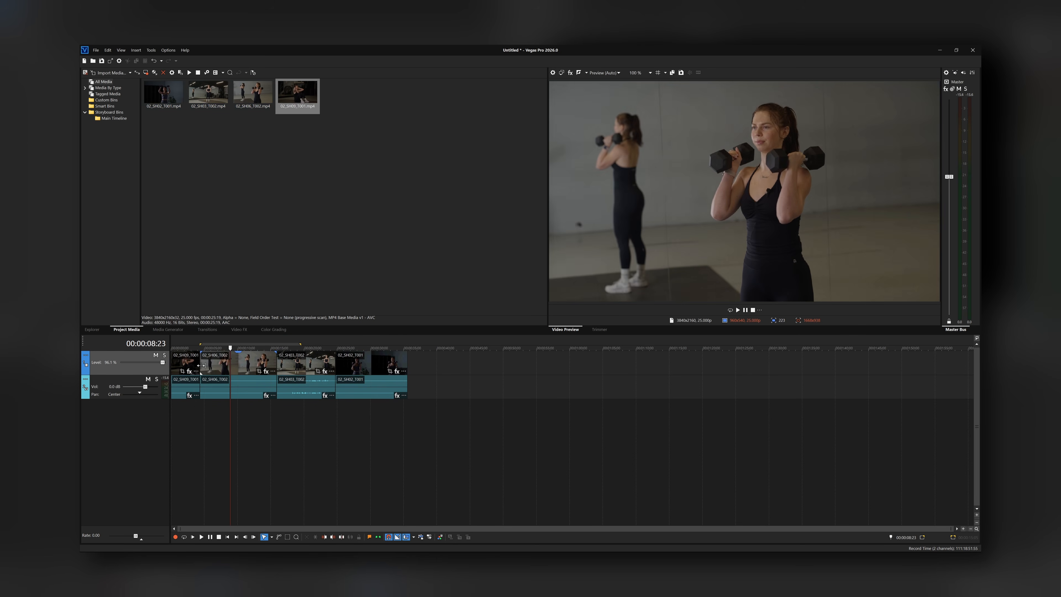
left_click_drag(201, 365, 226, 369)
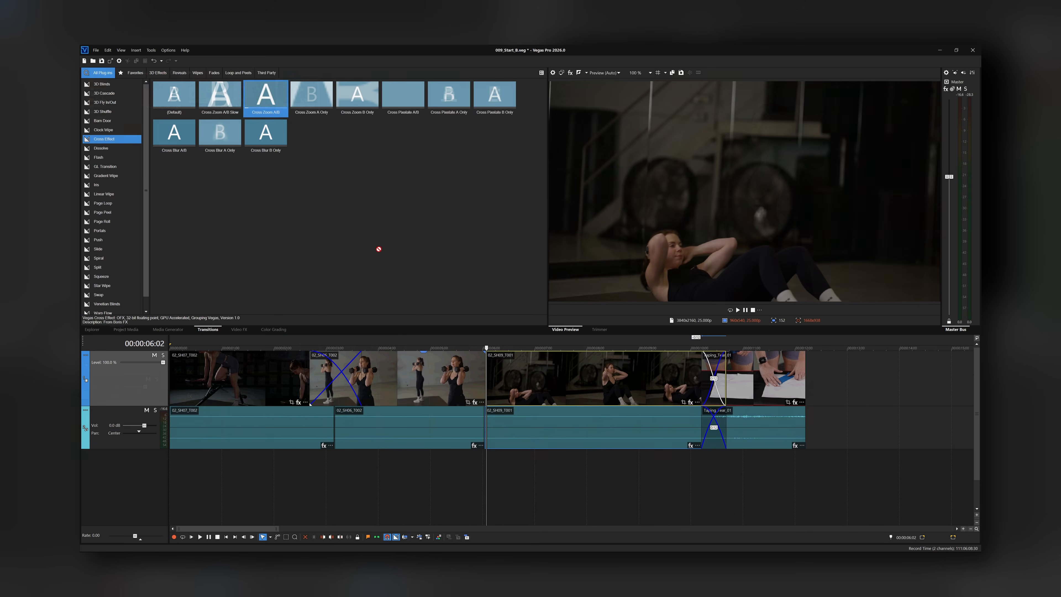
left_click_drag(486, 383, 485, 384)
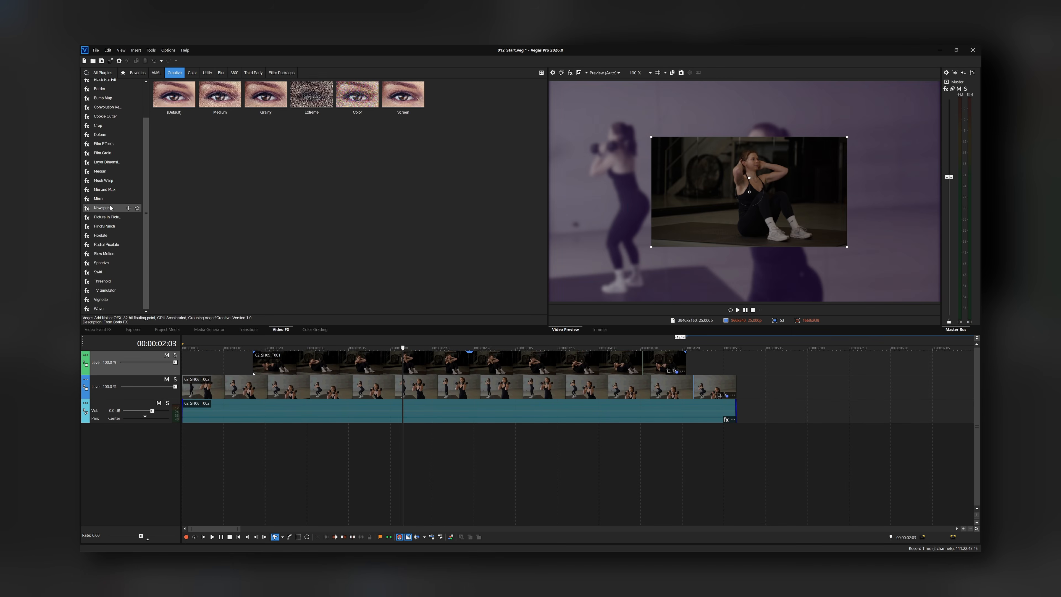
- Apply the Layer Dimensionality effect with its Drop Shadow With Down Light preset to the upper picture-in-picture clip
left_click(106, 162)
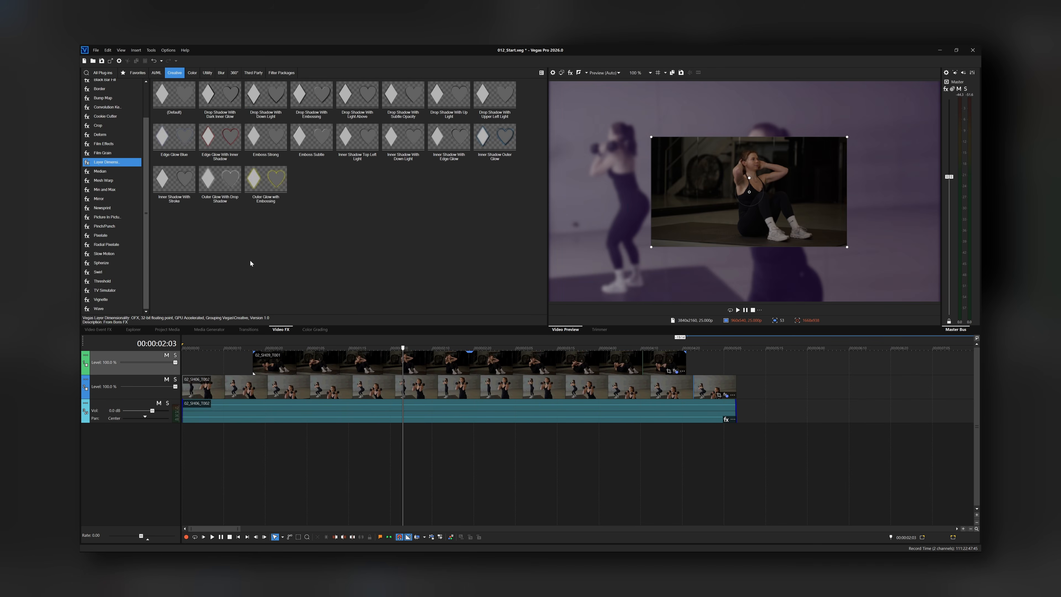
left_click_drag(265, 94, 418, 370)
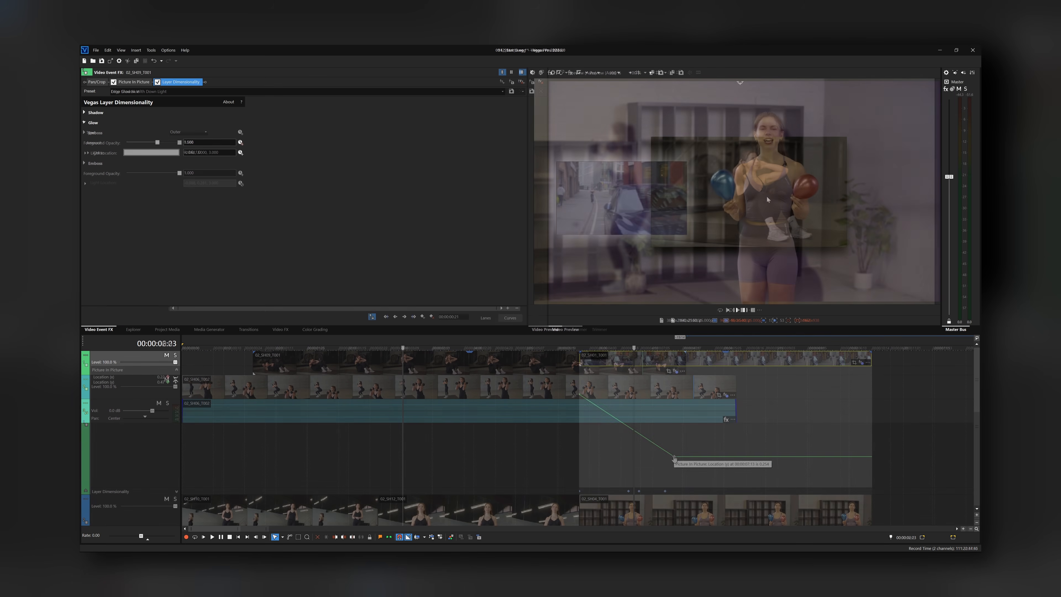
mouse_move(673, 458)
left_mouse_down()
mouse_move(653, 439)
mouse_move(674, 440)
mouse_move(665, 449)
left_mouse_up()
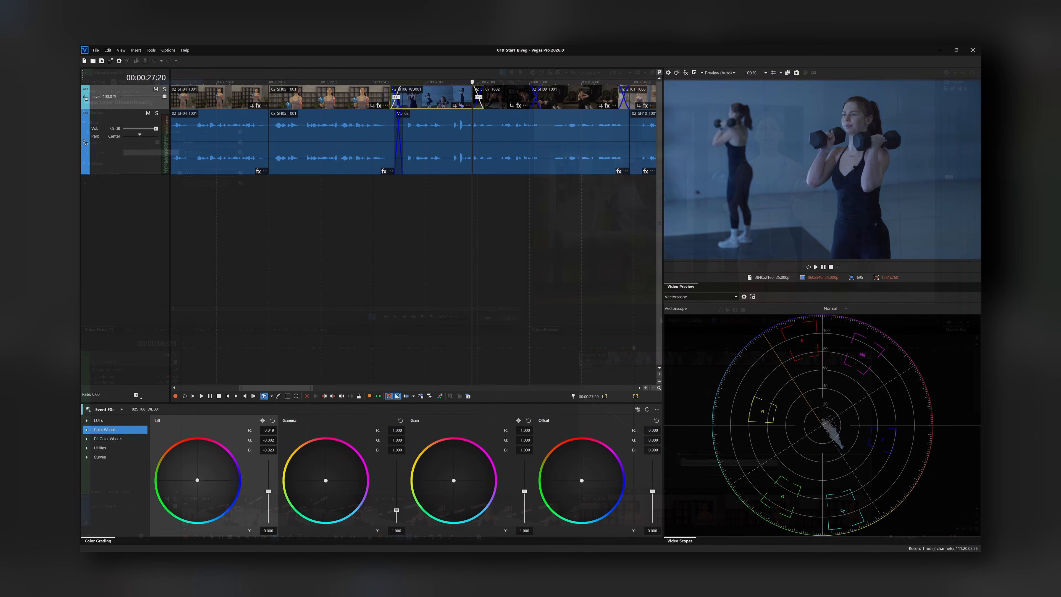
left_click_drag(178, 458, 183, 461)
left_click_drag(453, 480, 450, 486)
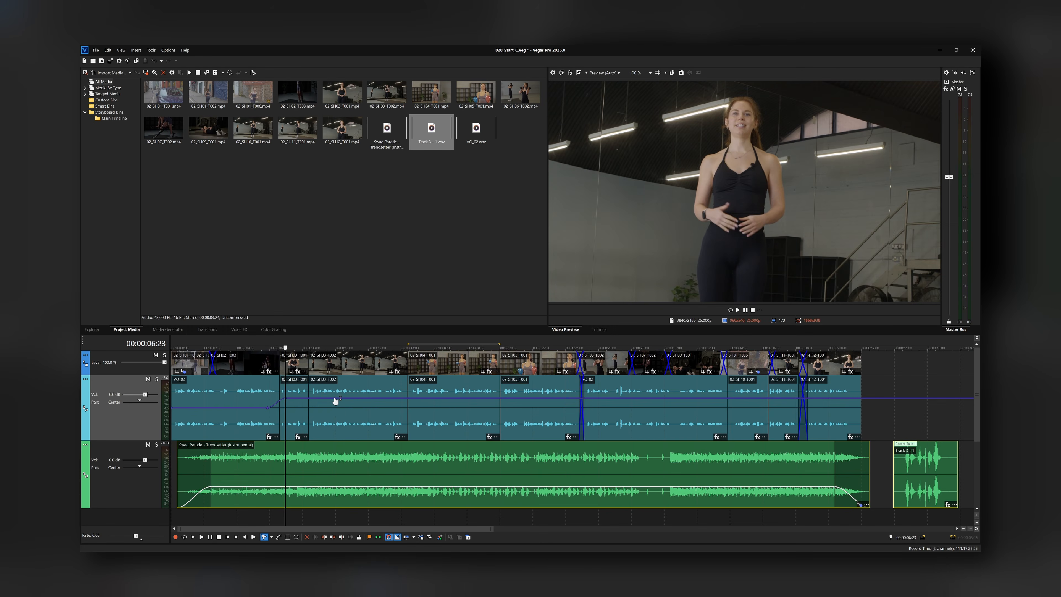
left_click(355, 400)
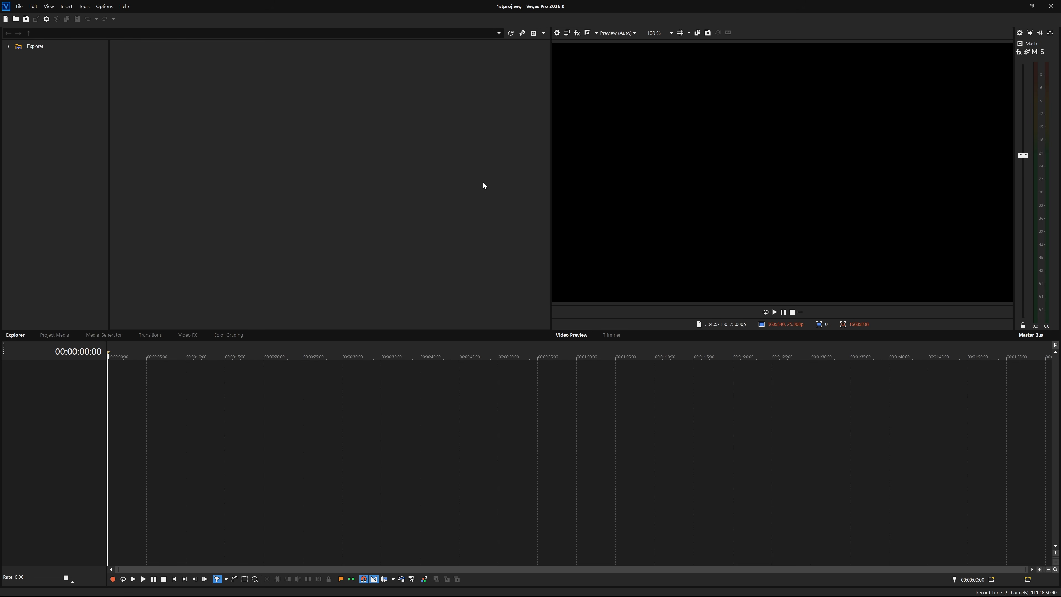
- Place VP2026_SH01 from the Vegas Essentials Footage folder at the start of the timeline and show it in the project media
key("alt+Tab")
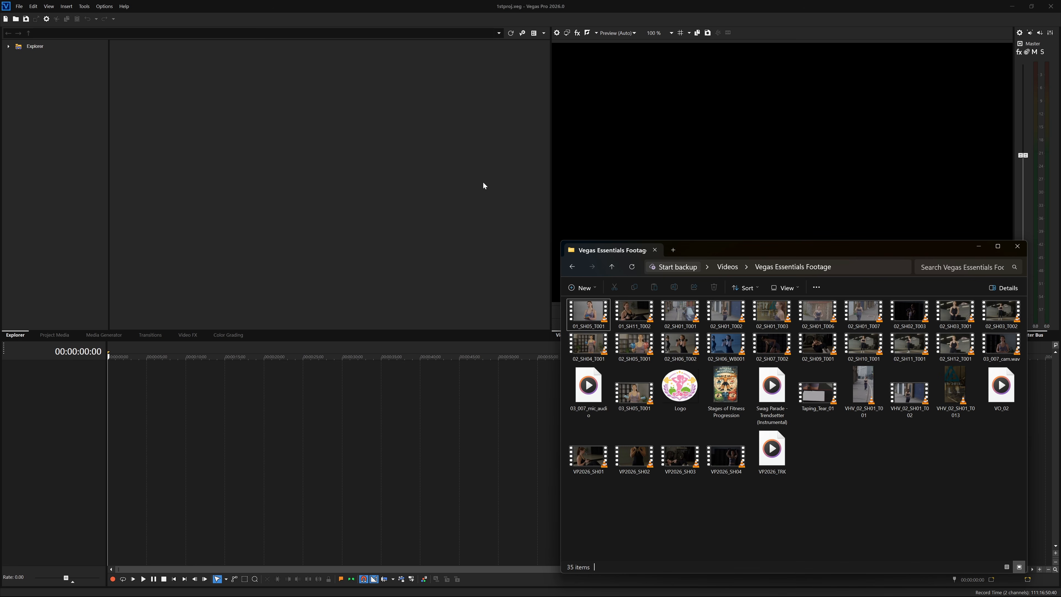
left_click_drag(587, 462, 109, 421)
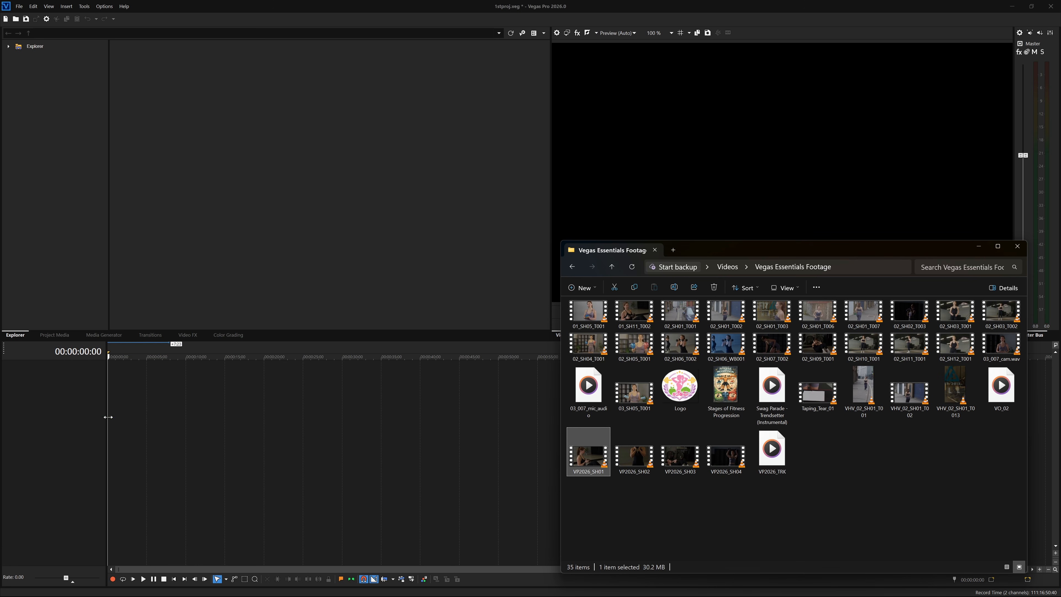
left_click(124, 285)
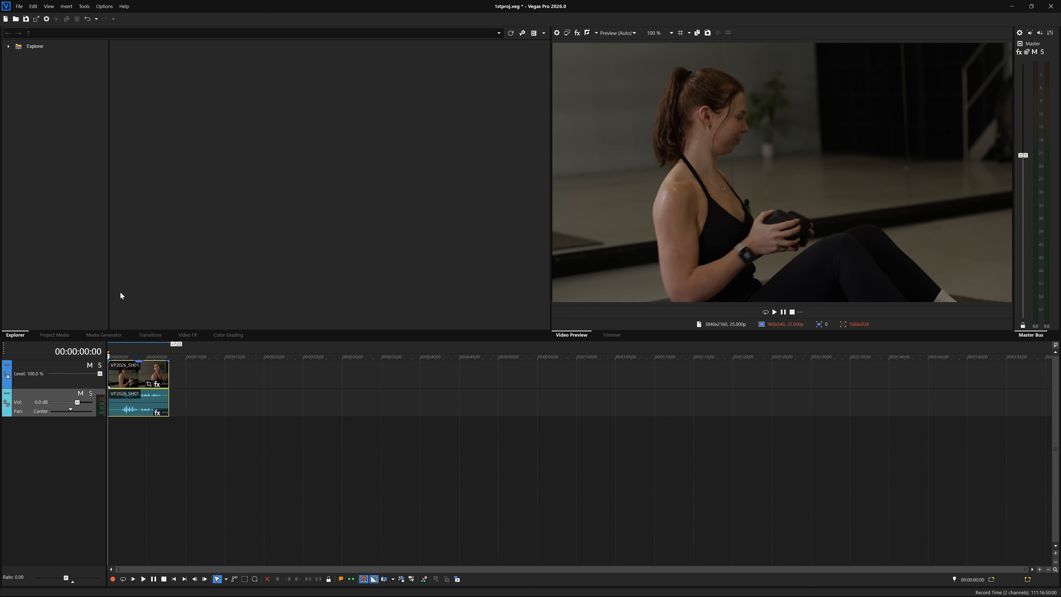
left_click(57, 335)
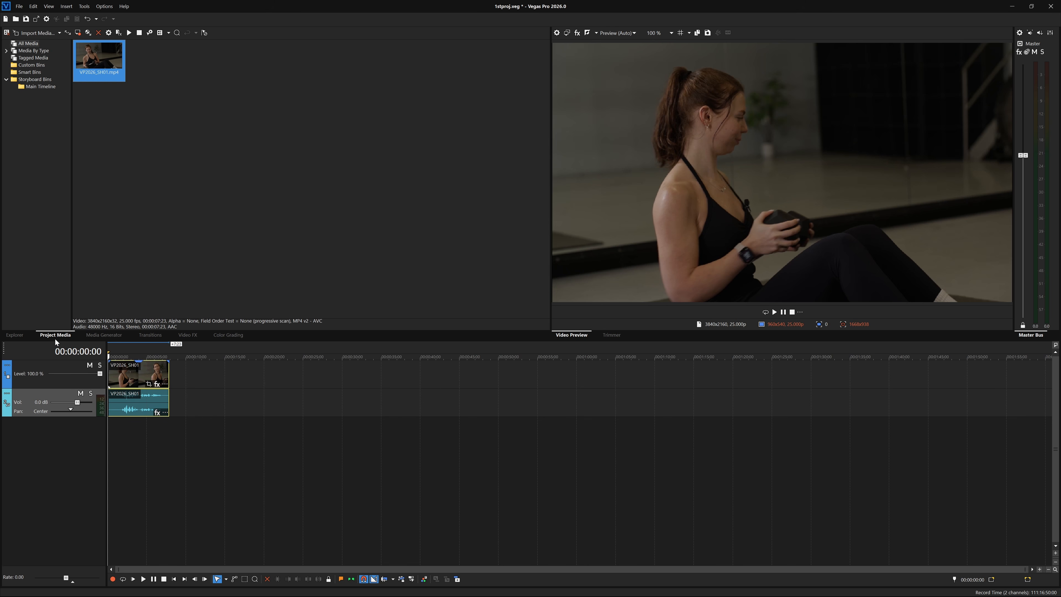
- Browse the built-in file explorer to the Vegas Essentials Footage folder in the Videos library
left_click(16, 335)
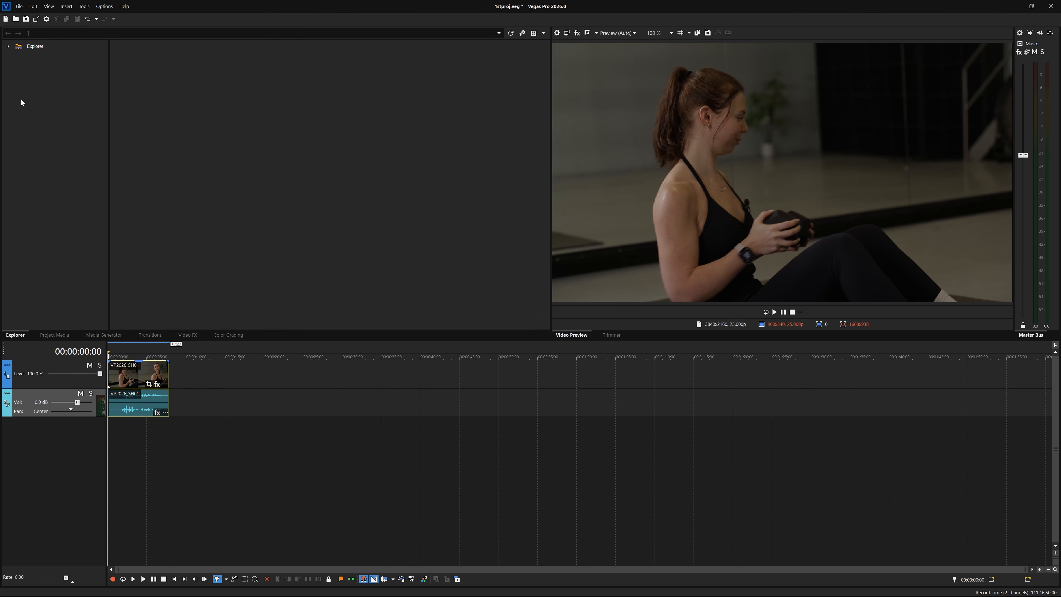
left_click(8, 45)
left_click(13, 89)
left_click(18, 154)
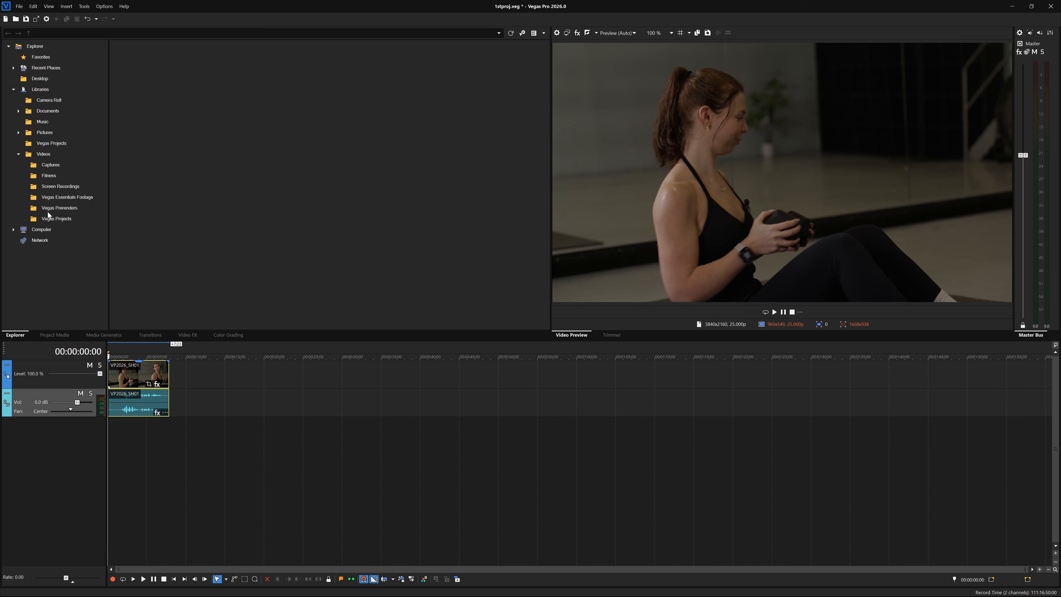
left_click(57, 199)
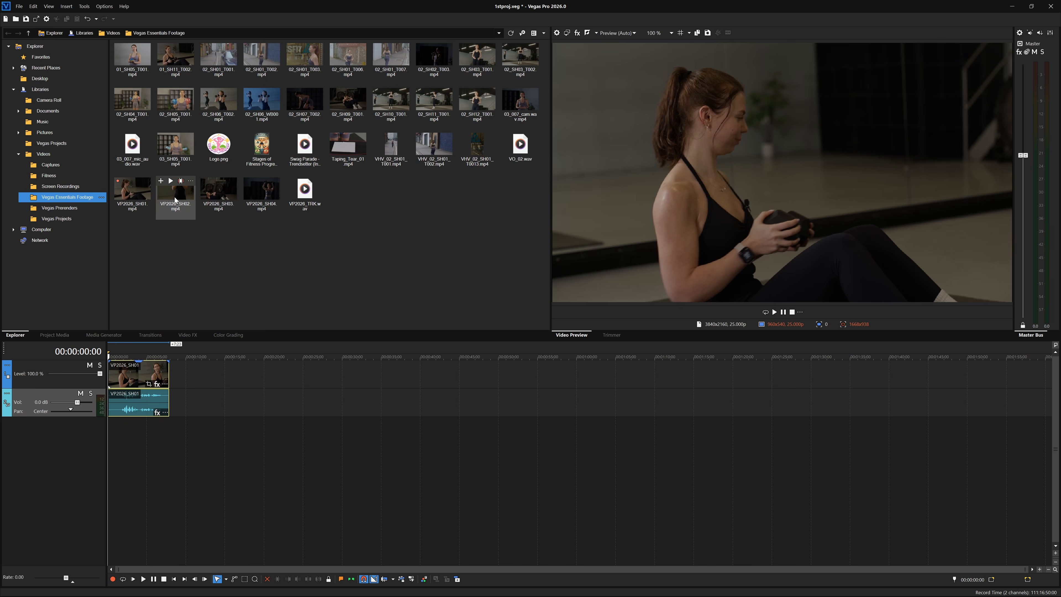
- Preview VP2026_SH02 and place it on the timeline directly after VP2026_SH01
left_click(171, 181)
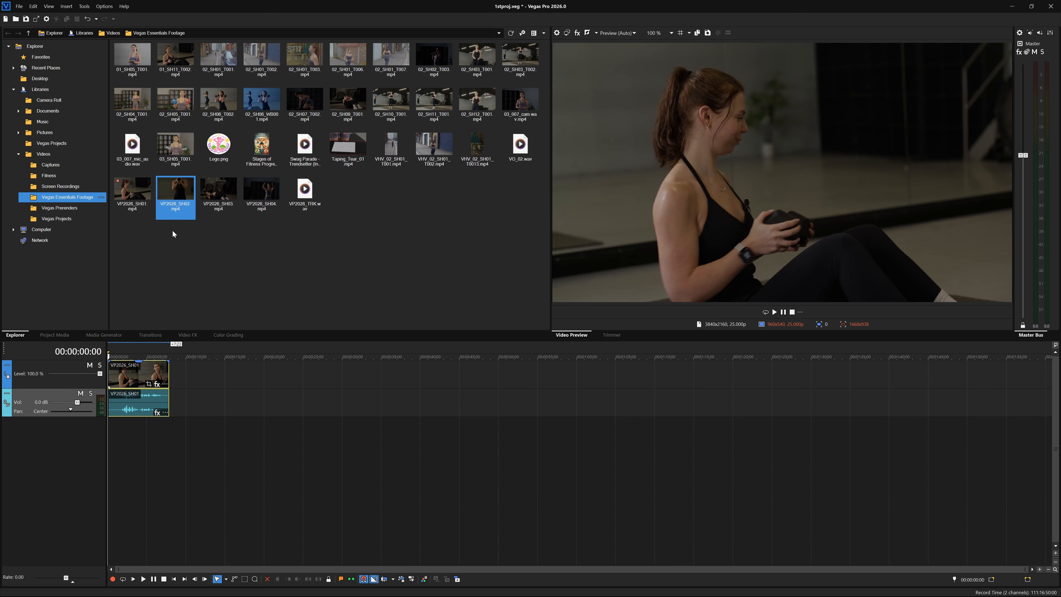
left_click_drag(175, 197, 174, 376)
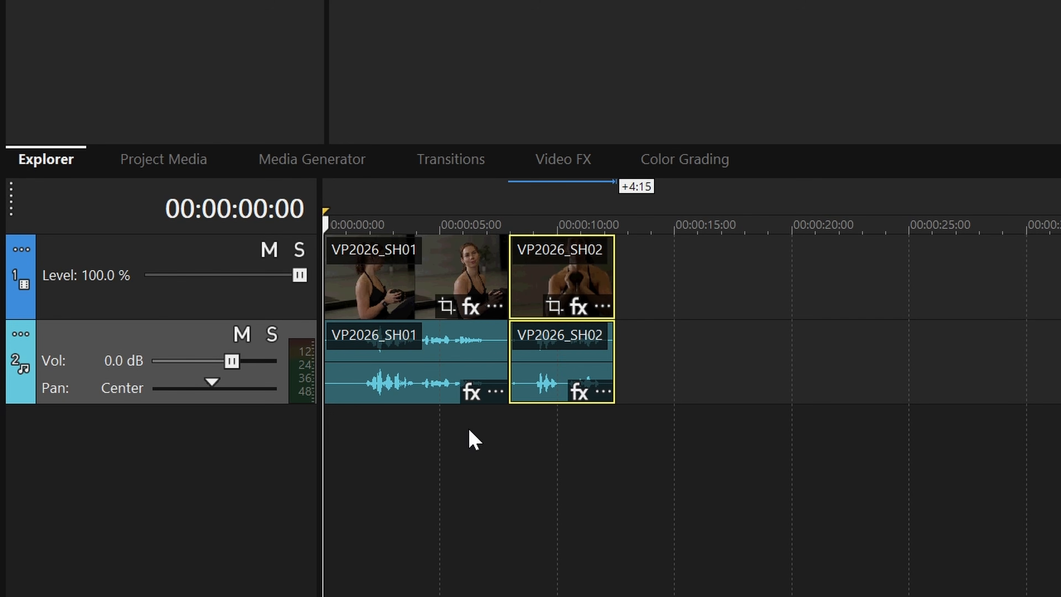
mouse_move(576, 286)
left_mouse_down()
mouse_move(689, 279)
mouse_move(575, 297)
mouse_move(675, 301)
mouse_move(579, 304)
left_mouse_up()
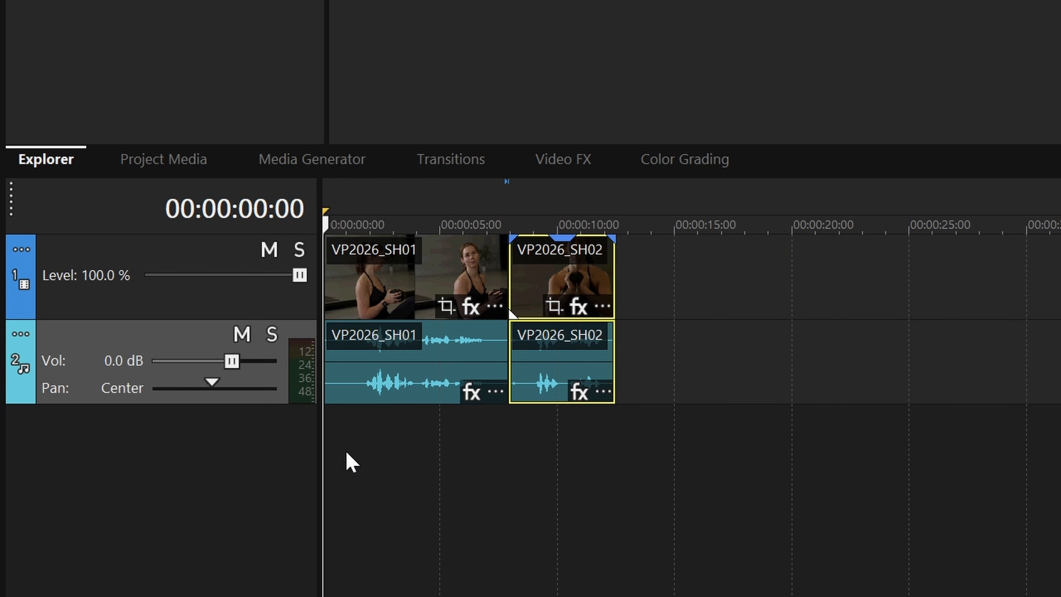
- Scrub the playhead across both clips, play the sequence from 00:00:04:18 and pause before the second clip begins
left_click_drag(322, 456, 554, 474)
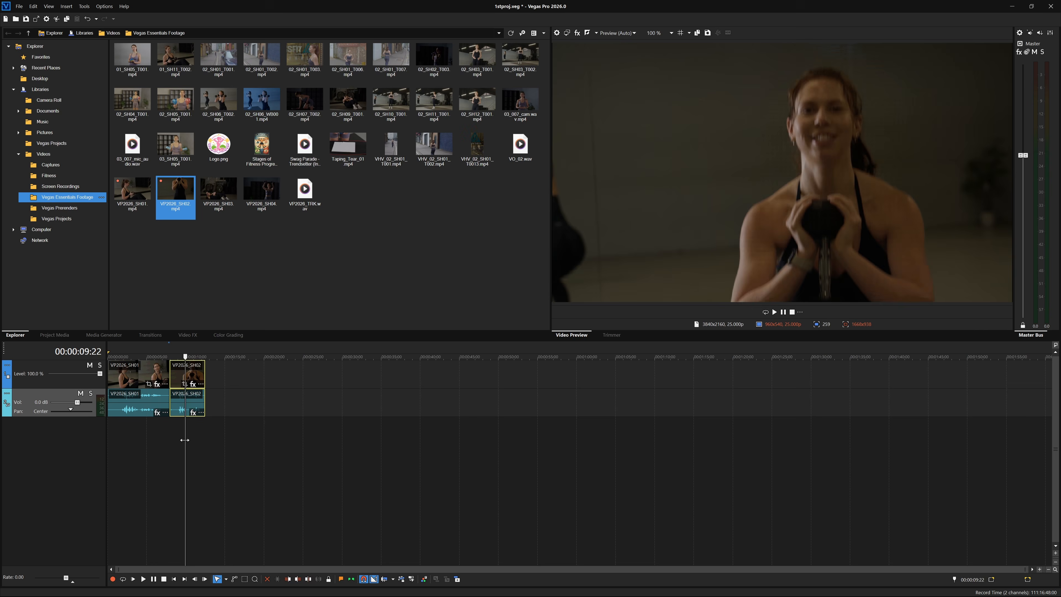
left_click_drag(184, 440, 145, 438)
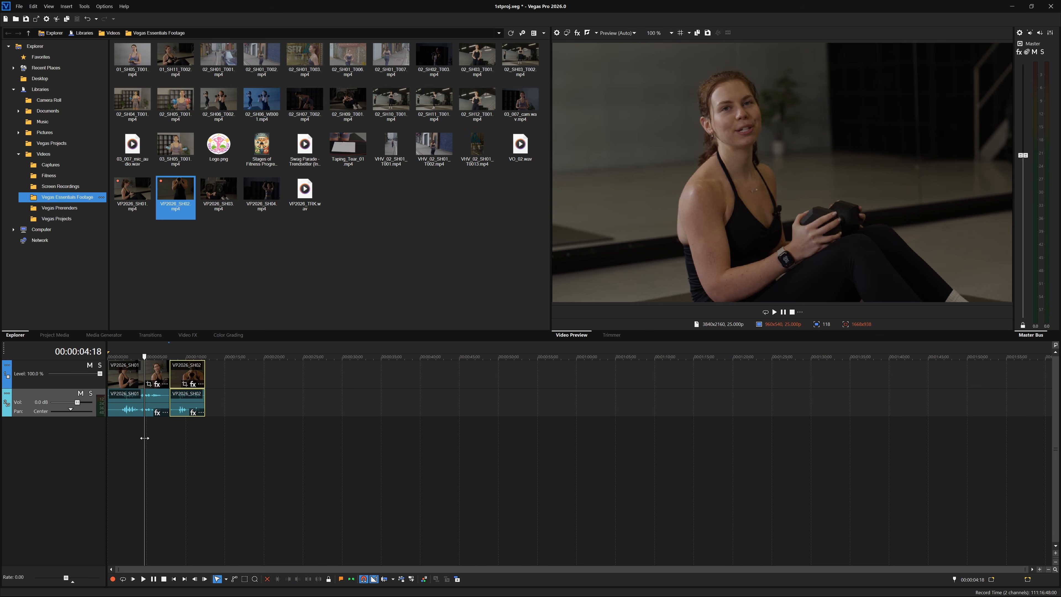
key("space")
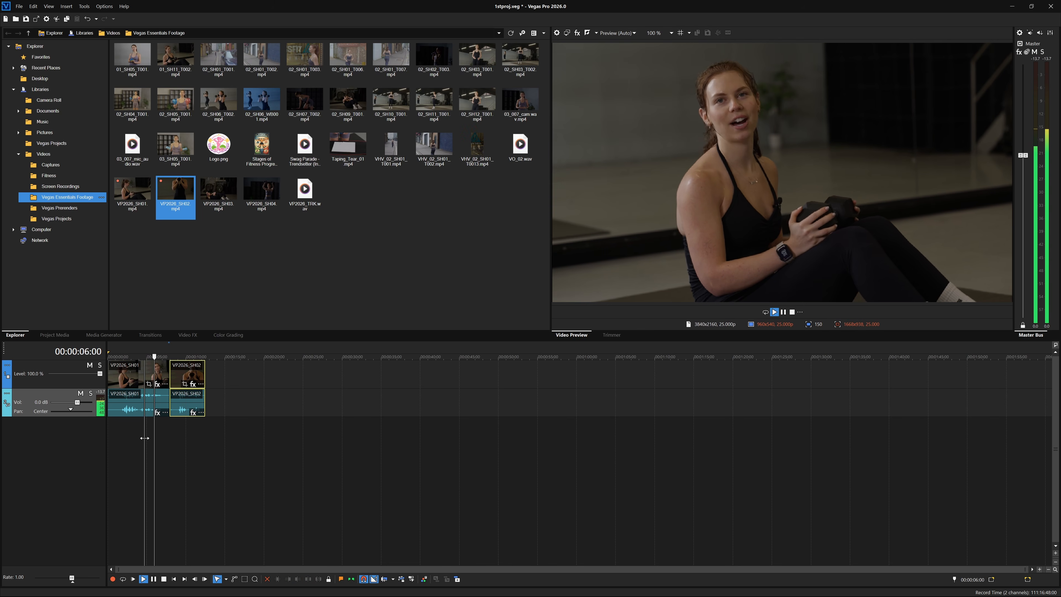
key("Return")
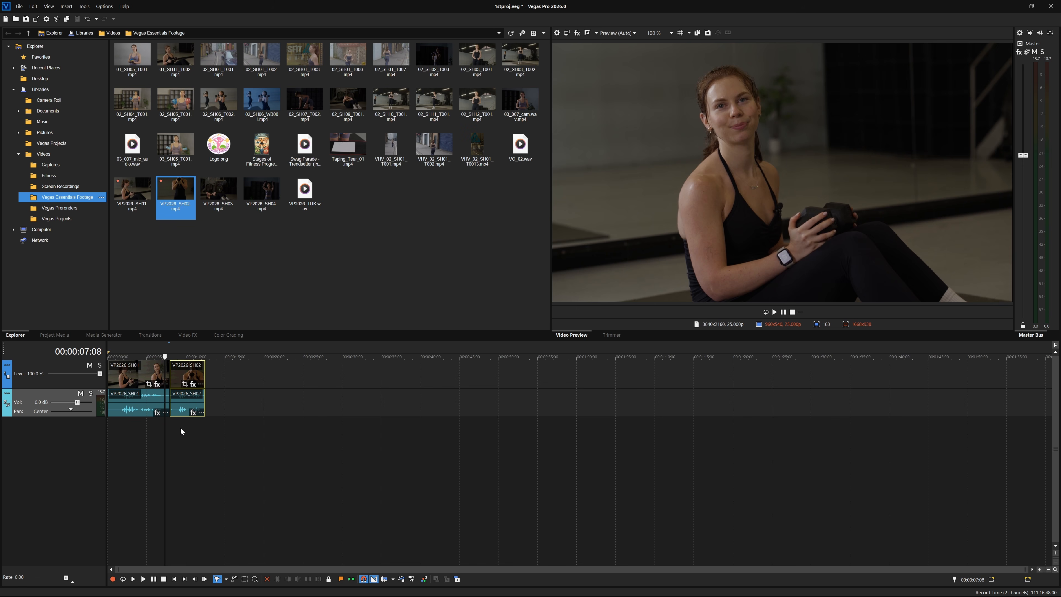
- Select the video event of VP2026_SH01, its audio event and its video event again, leaving the playhead at 00:00:06:13
left_click_drag(1025, 568, 250, 543)
mouse_move(184, 569)
left_mouse_down()
mouse_move(224, 570)
mouse_move(178, 569)
left_mouse_up()
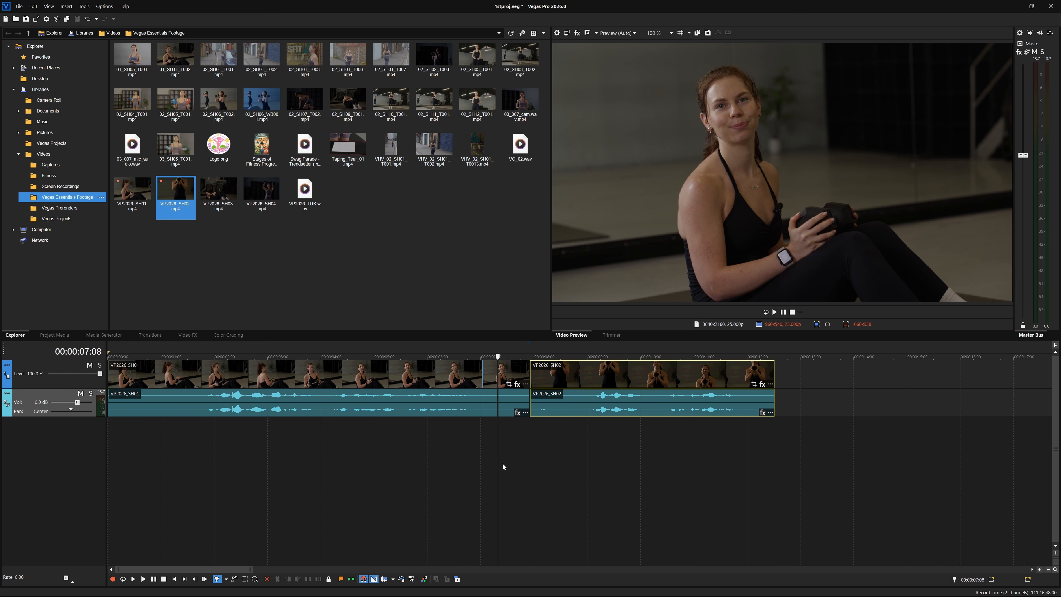
scroll(503, 462, "up", 2)
scroll(502, 462, "down", 4)
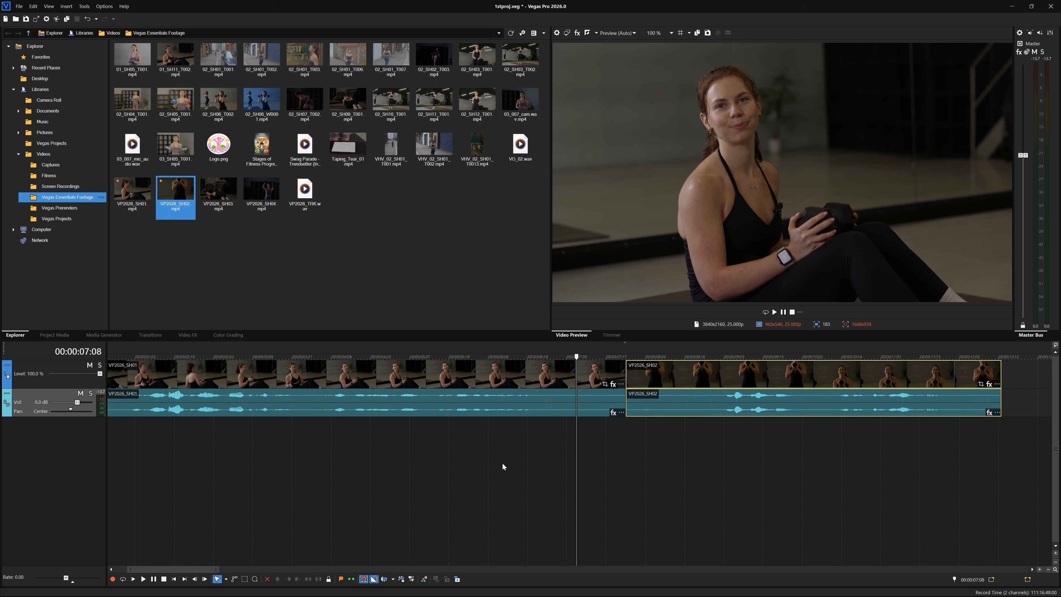
scroll(471, 455, "up", 2)
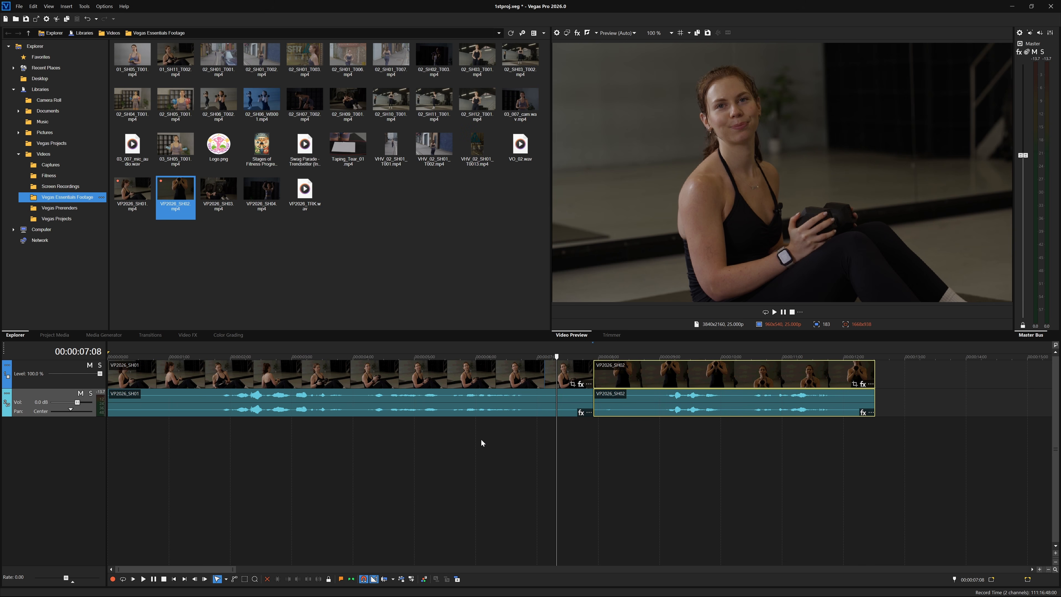
left_click(500, 379)
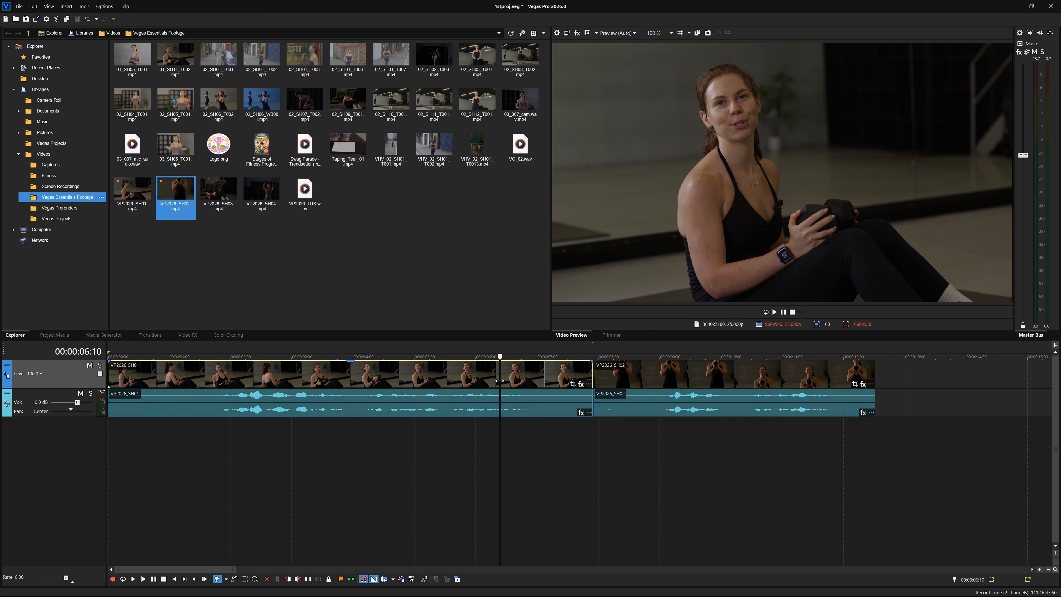
left_click(502, 411)
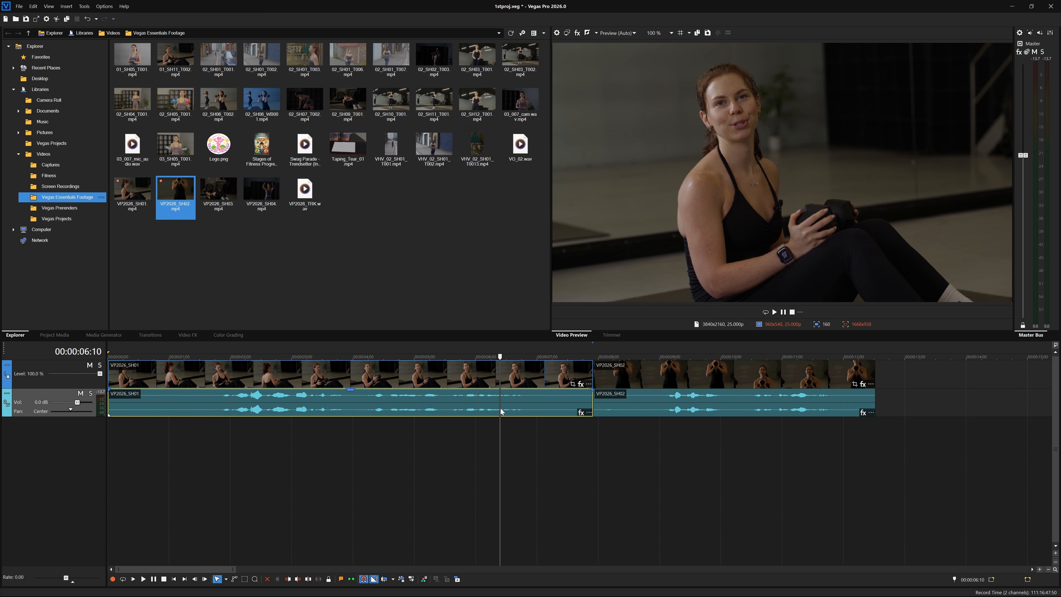
left_click(507, 375)
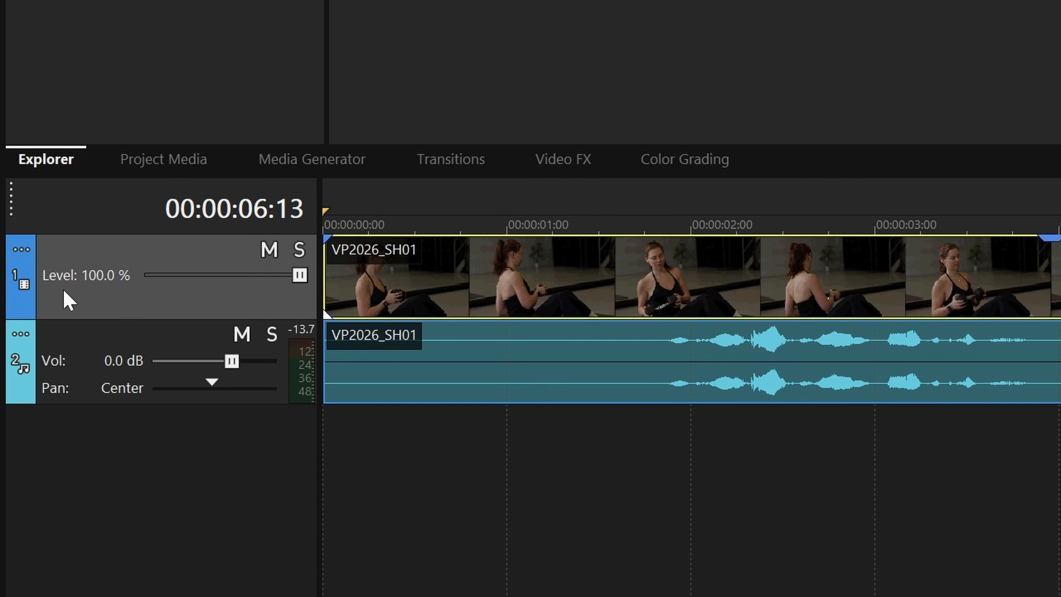
- Increase the height of the audio track to enlarge its waveform, and make the video track above it taller
left_click(71, 339)
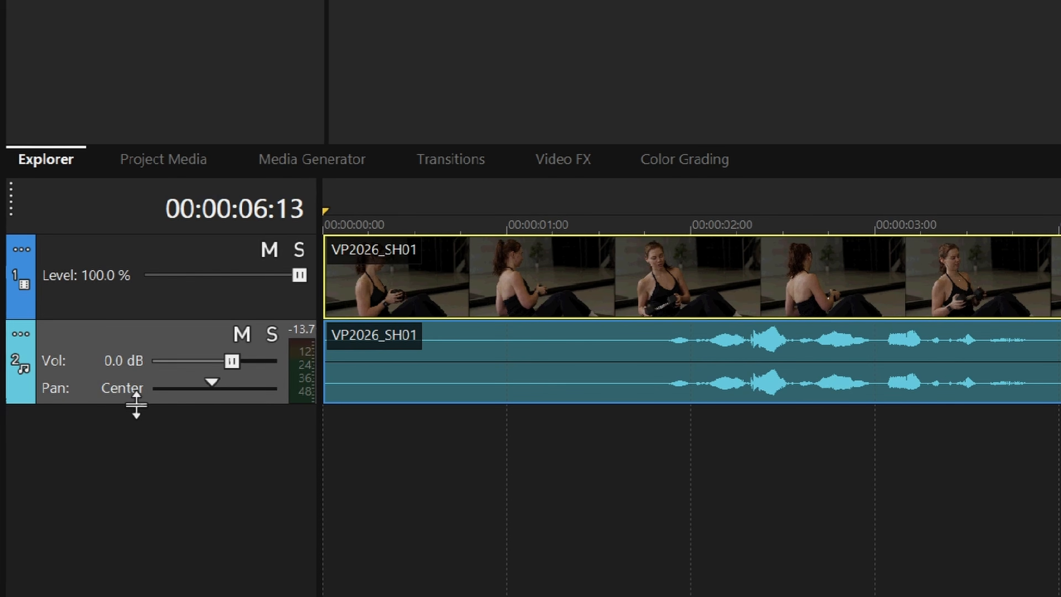
left_click_drag(138, 404, 137, 406)
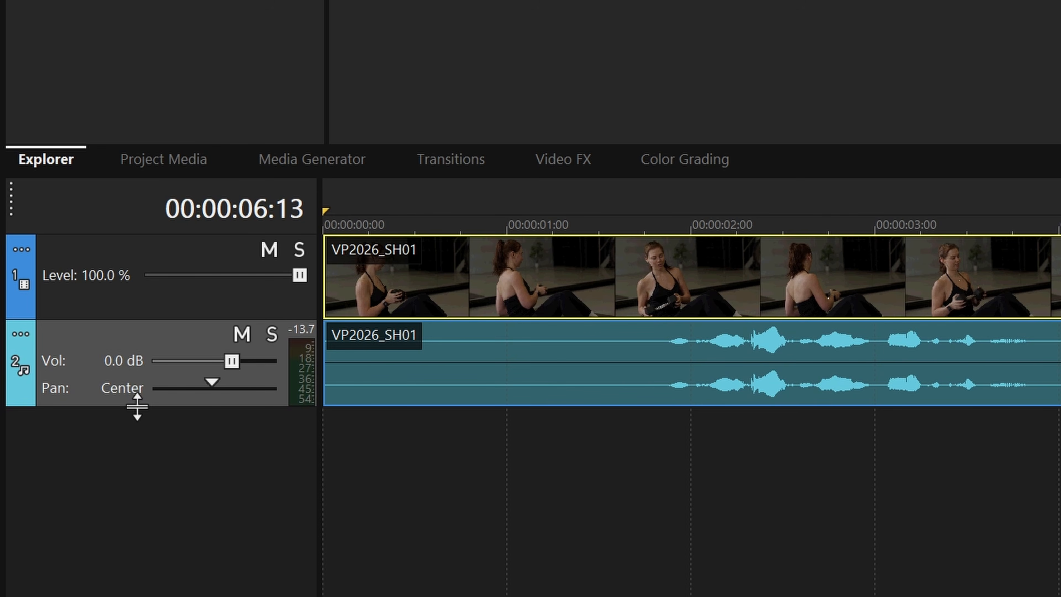
left_click_drag(137, 406, 155, 468)
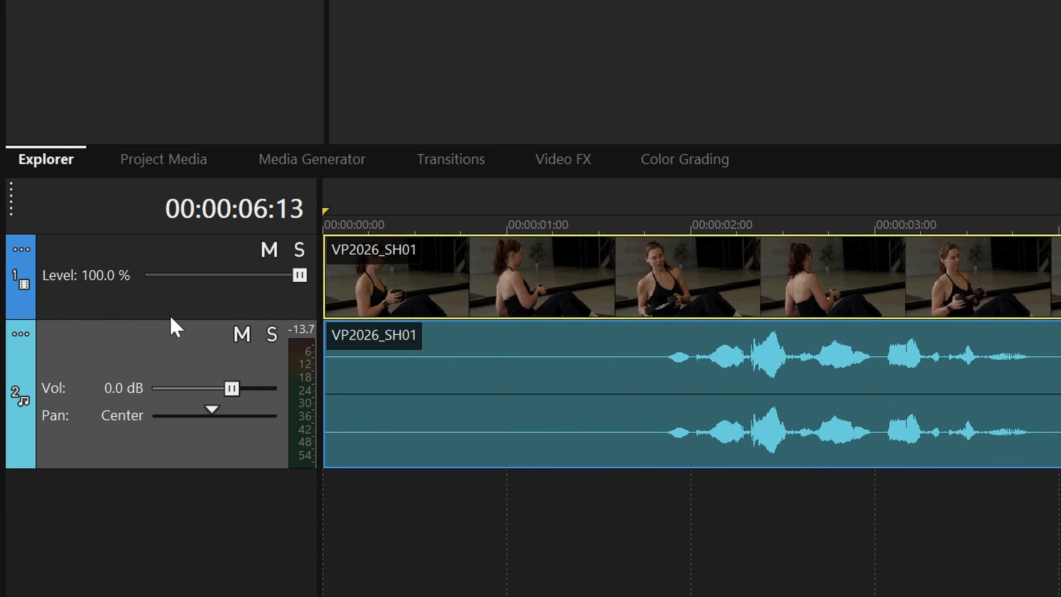
left_click_drag(168, 319, 163, 356)
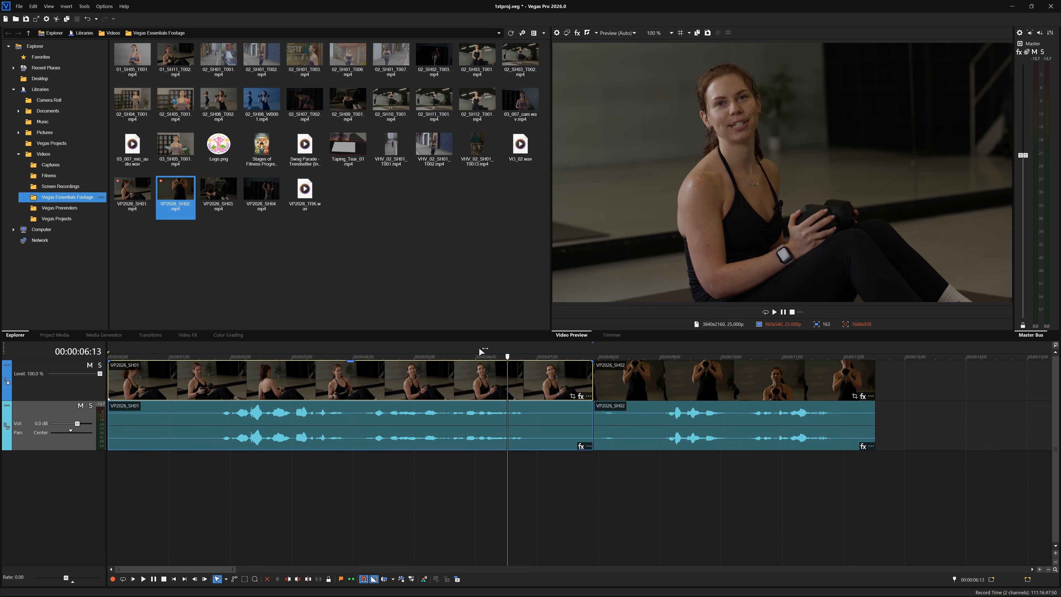
- Shrink the timeline area in favour of the windows above it, and restore its previous height
mouse_move(481, 340)
left_mouse_down()
mouse_move(481, 316)
mouse_move(481, 359)
left_mouse_up()
mouse_move(544, 300)
left_mouse_down()
mouse_move(516, 300)
mouse_move(561, 300)
mouse_move(545, 300)
left_mouse_up()
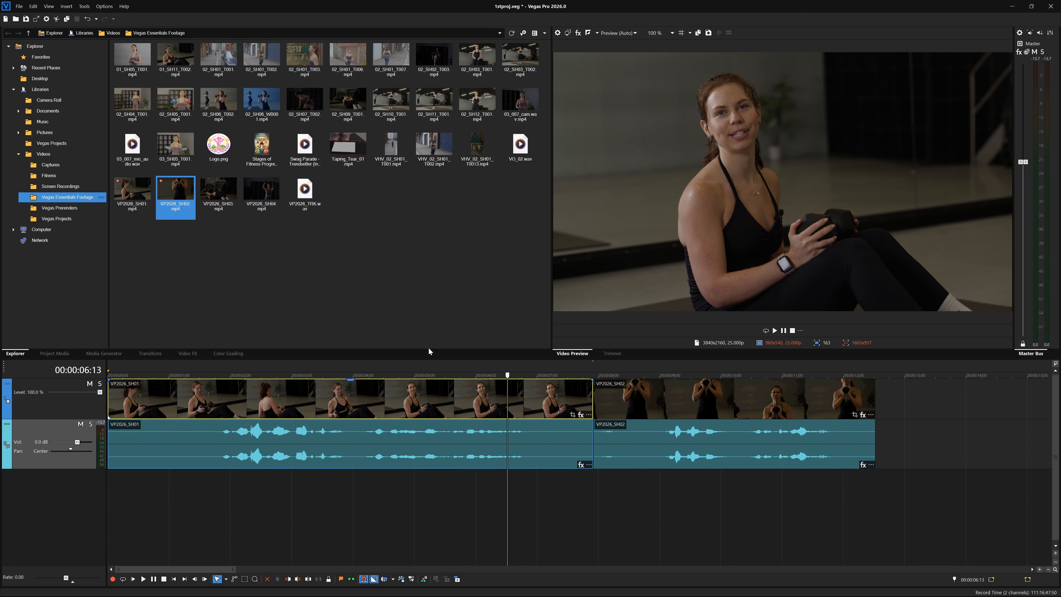
left_click_drag(429, 358, 430, 340)
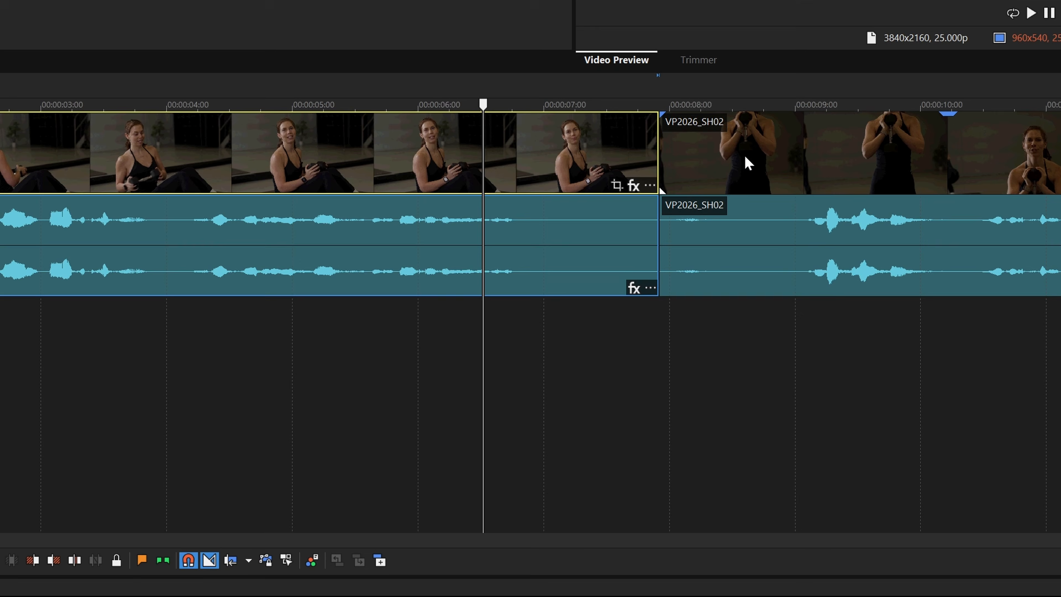
- Split VP2026_SH02 at about 00:00:08:20 and delete the short piece before the cut
left_click(743, 154)
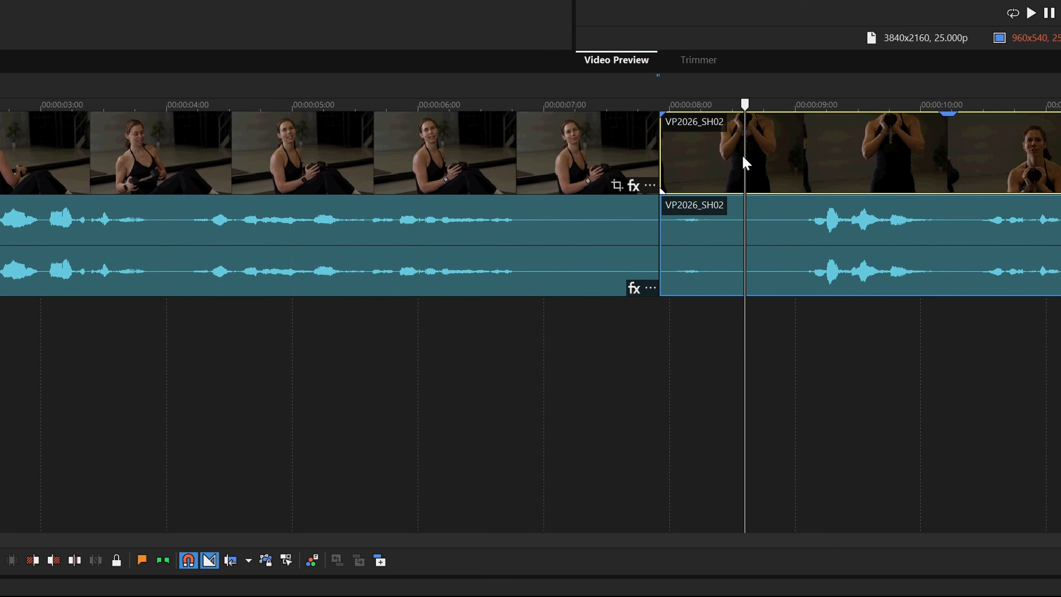
left_click_drag(745, 154, 769, 152)
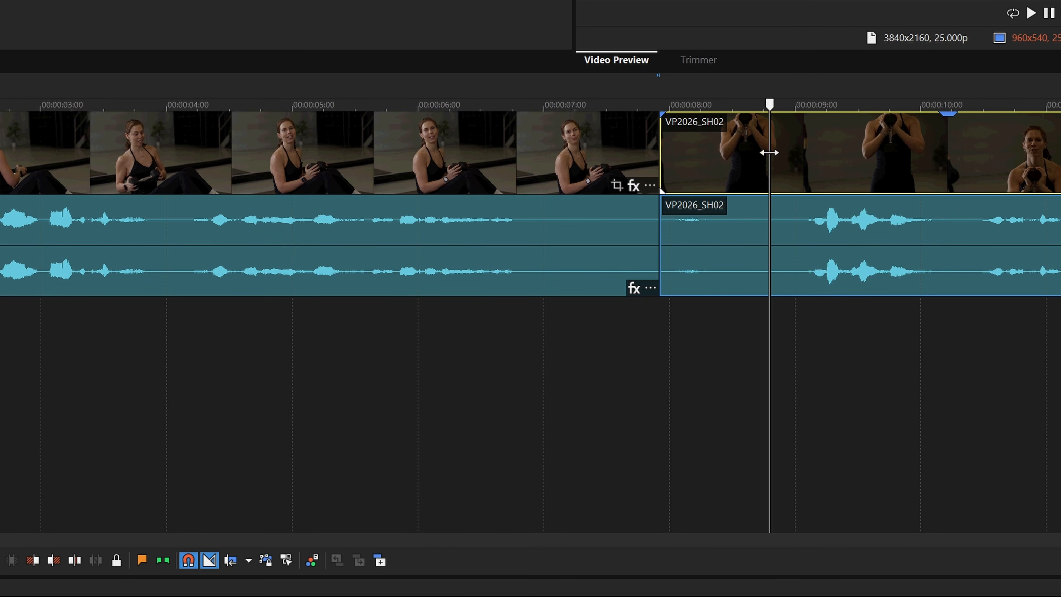
left_click(74, 560)
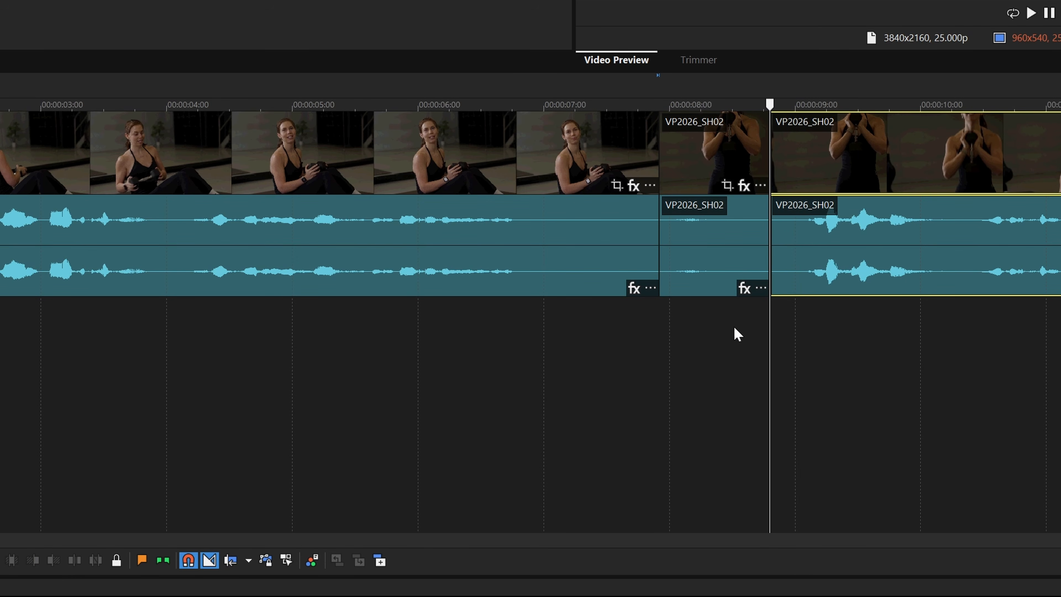
left_click(703, 154)
key("Delete")
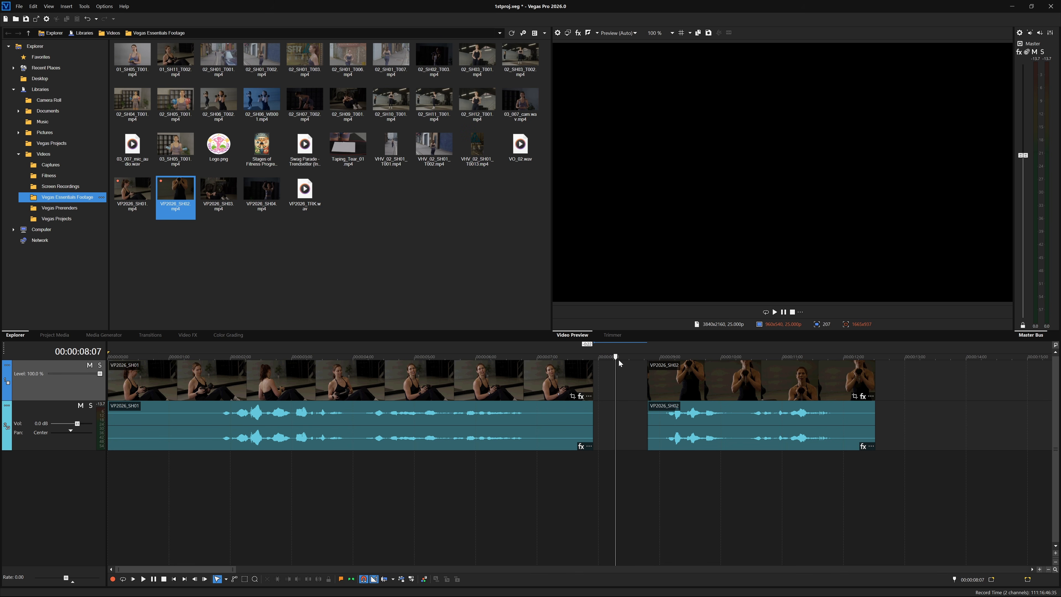
- Ignore event grouping and split only the video event of VP2026_SH01 at three points between about 00:00:05:05 and 00:00:06:16
left_click_drag(615, 363, 459, 370)
left_click(471, 382)
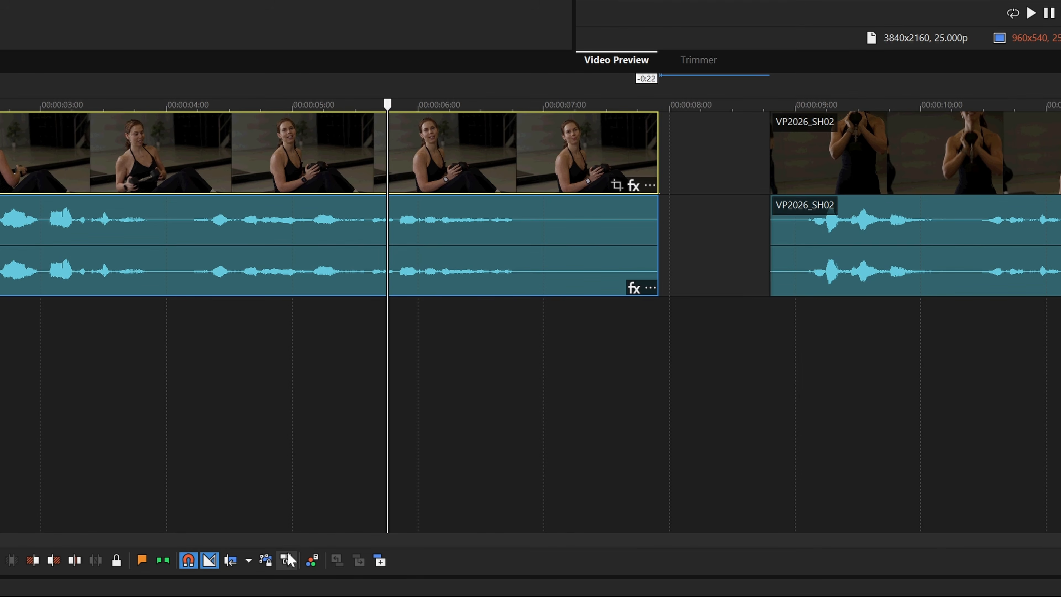
left_click(287, 559)
left_click(317, 105)
key("s")
left_click_drag(319, 103, 498, 103)
key("s")
key("s")
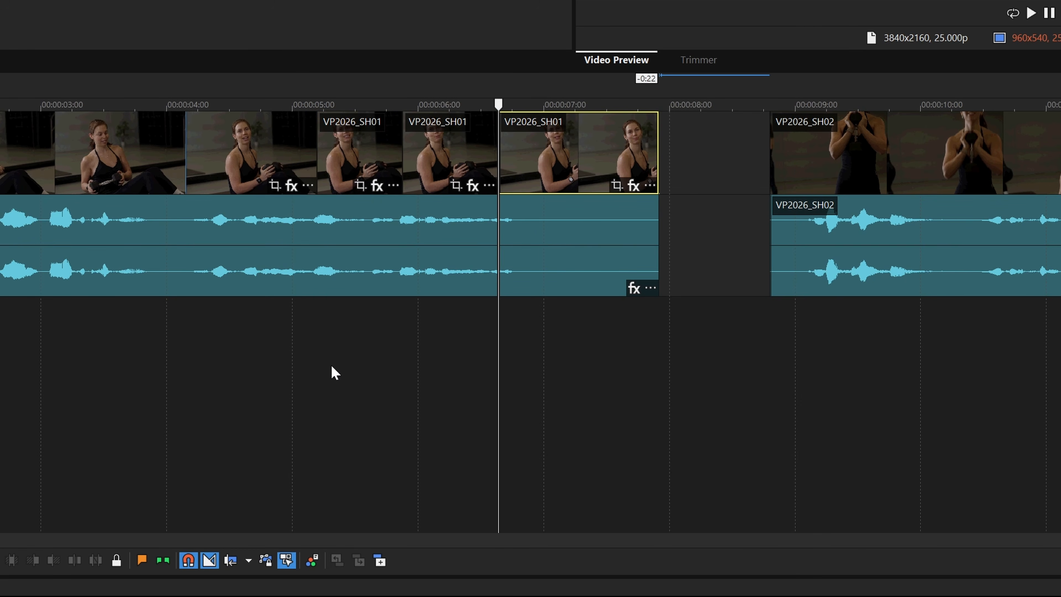
- Stop ignoring event grouping and undo the splits in the video event of VP2026_SH01
left_click(287, 560)
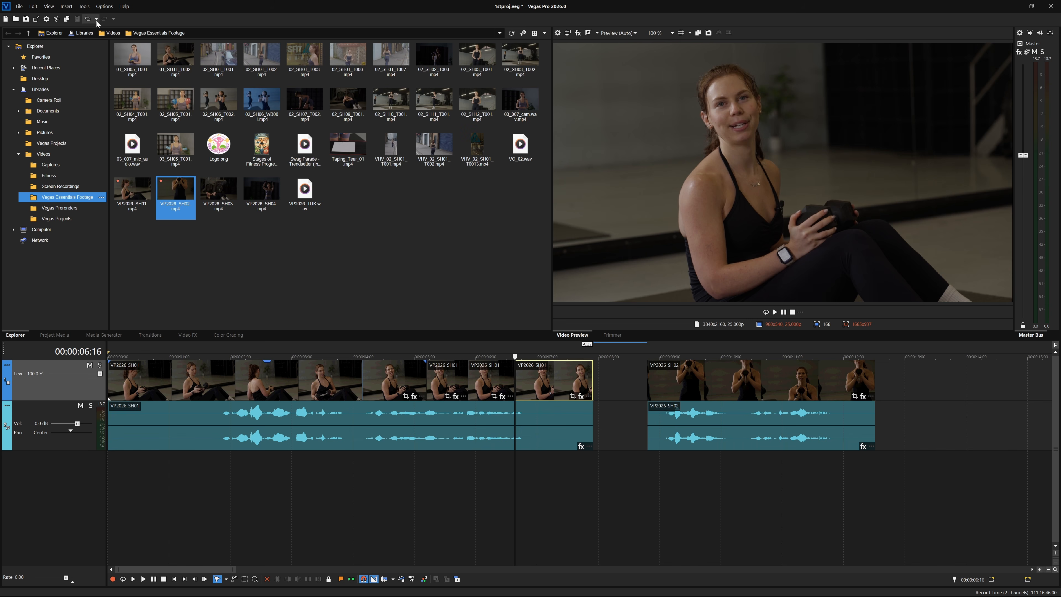
left_click(88, 19)
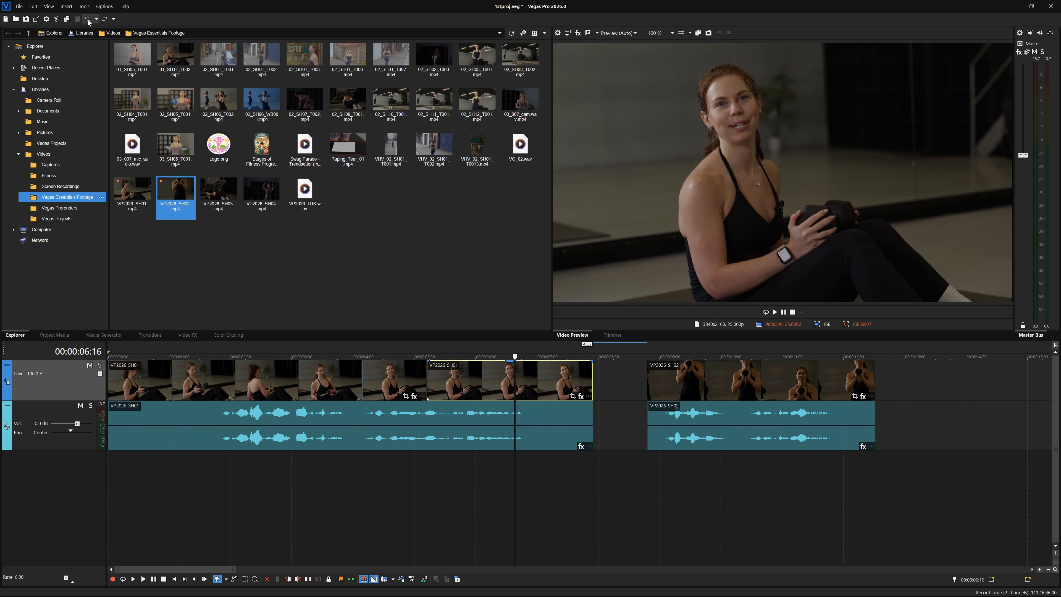
left_click(88, 19)
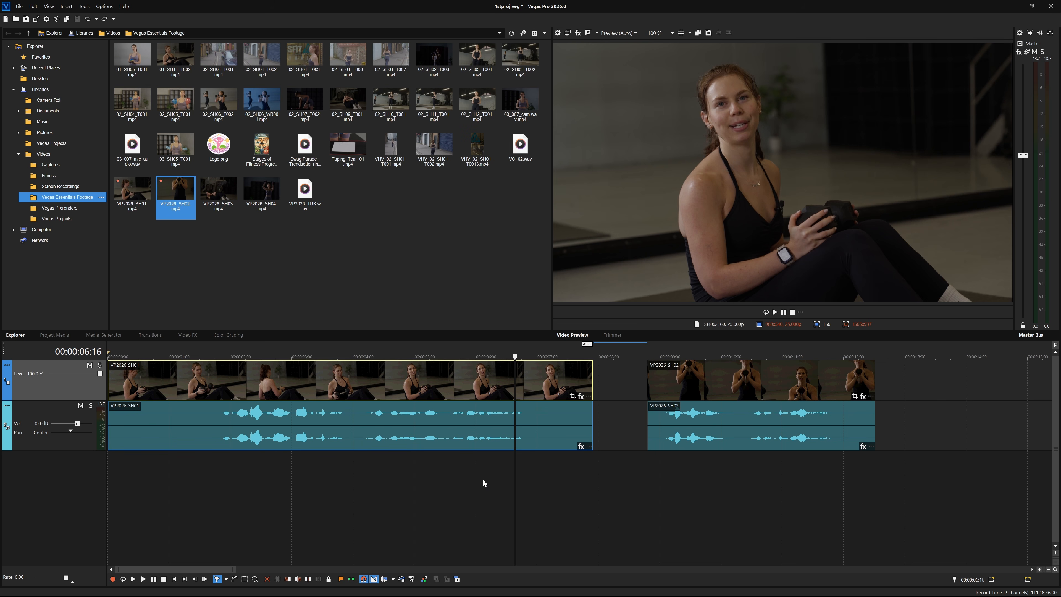
- Trim about 11 frames off the end of VP2026_SH02, and about 18 frames off the start and 7 off the end of VP2026_SH01
left_click_drag(515, 356, 847, 381)
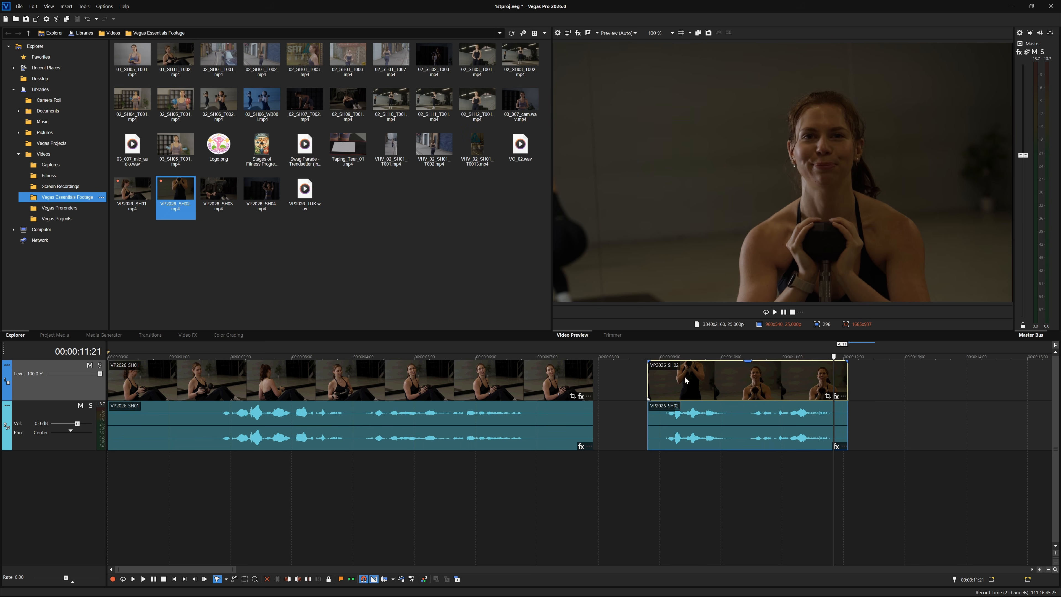
left_click_drag(111, 385, 151, 383)
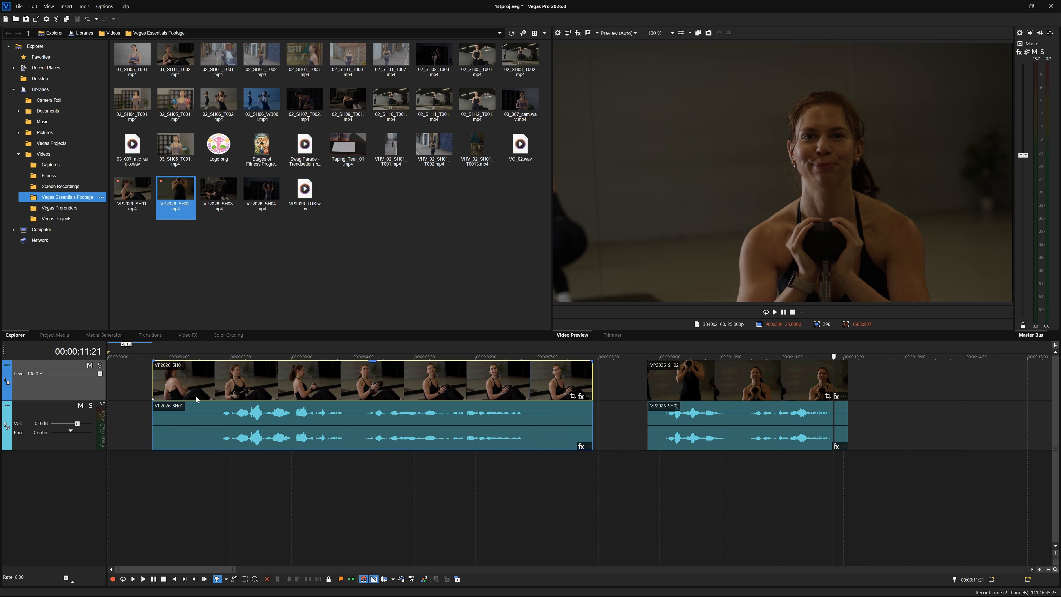
left_click_drag(593, 384, 575, 383)
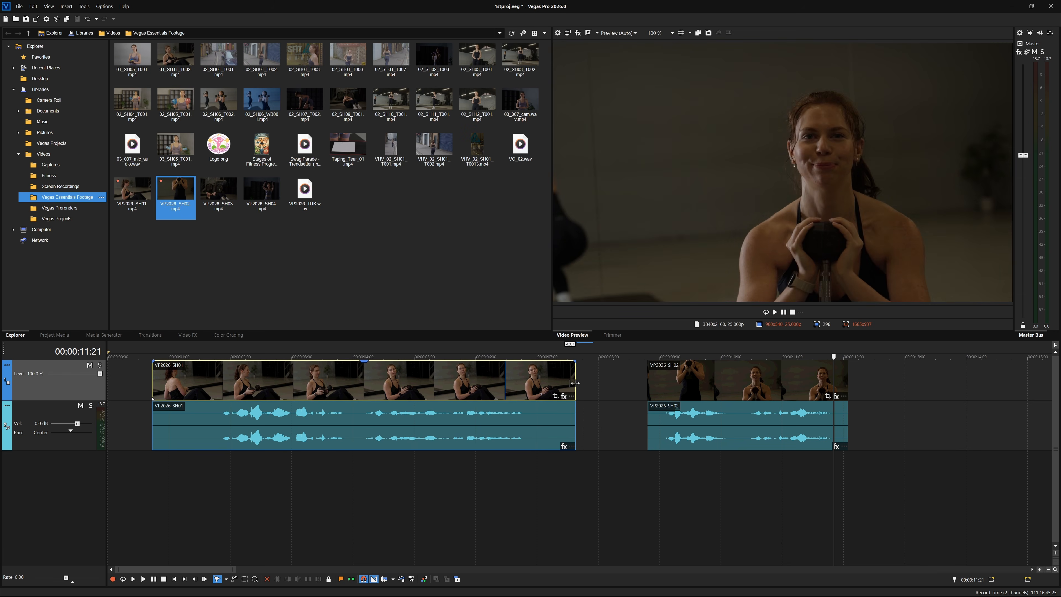
- Reorder the clips so that VP2026_SH02 starts at 00:00:00:00 and VP2026_SH01 follows directly after it
left_click_drag(721, 379, 656, 385)
left_click_drag(241, 384, 863, 366)
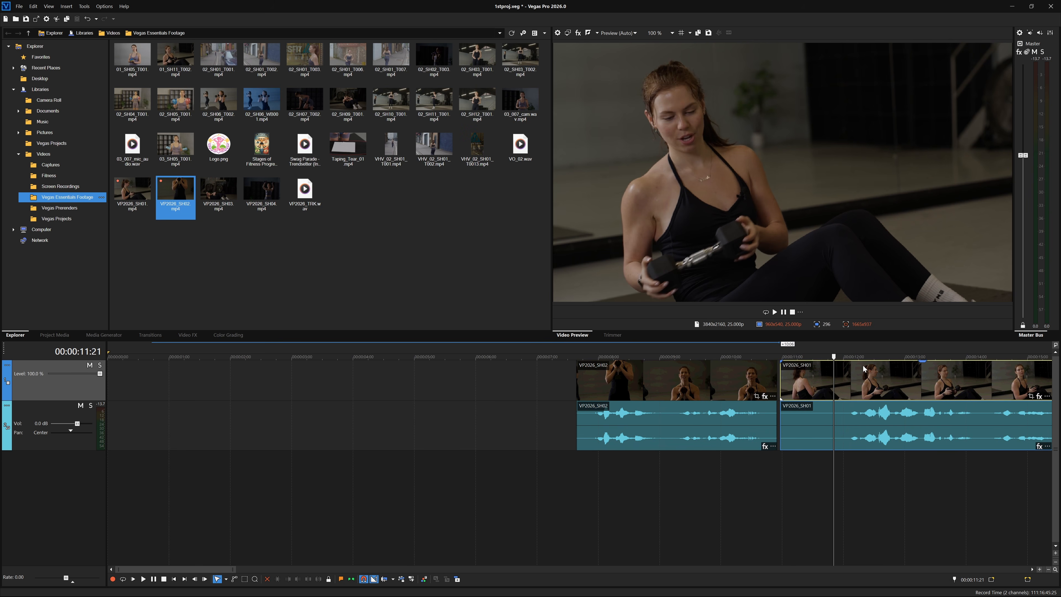
left_click_drag(527, 389, 793, 444)
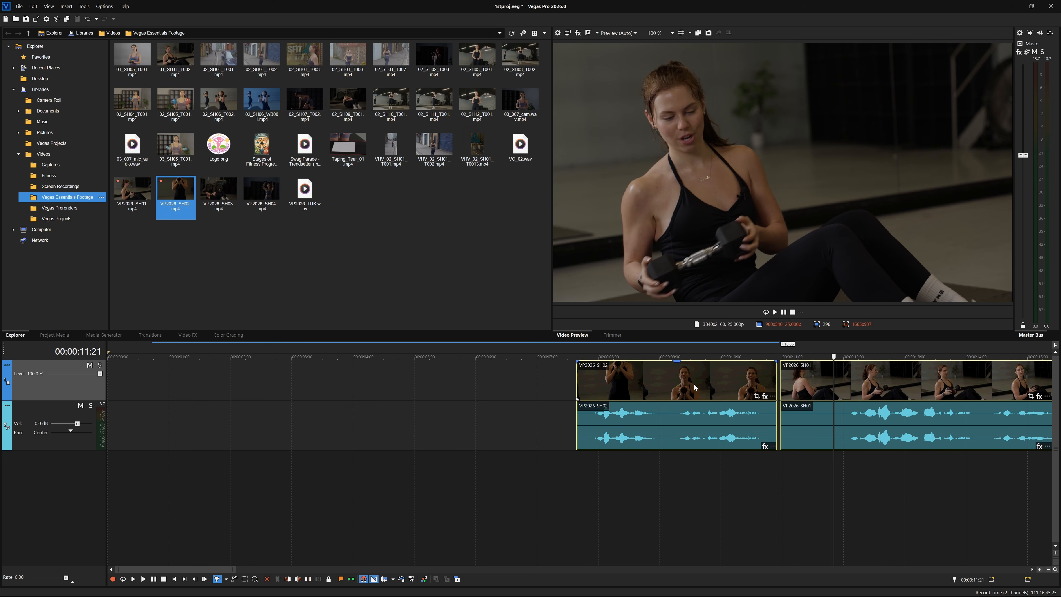
left_click_drag(694, 385, 166, 383)
left_click(394, 392)
left_click_drag(409, 384, 366, 423)
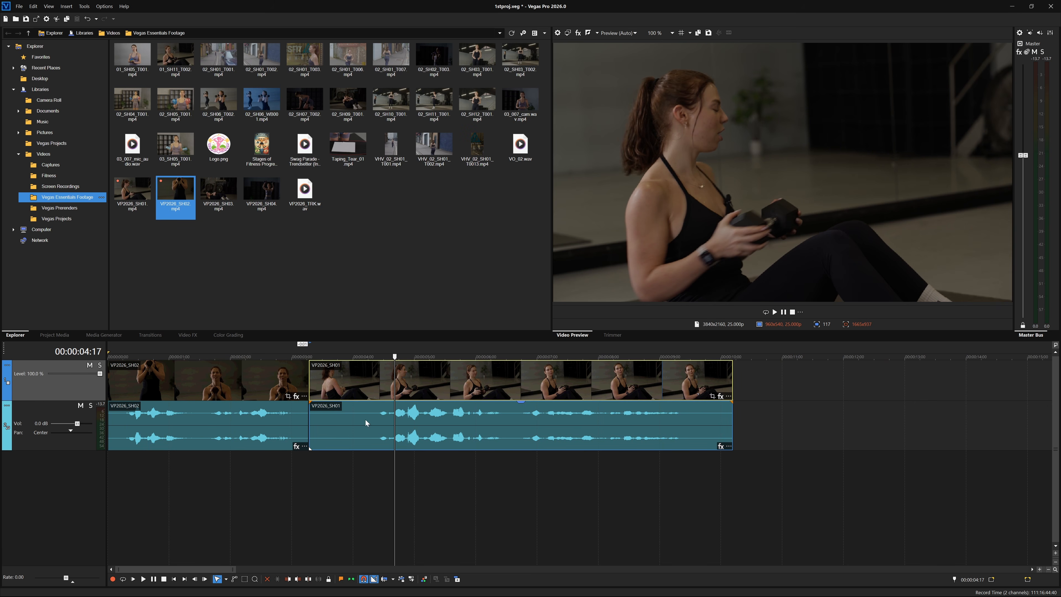
- Overlap the start of VP2026_SH01 with the end of VP2026_SH02 to create a crossfade of about 8 frames
left_click(305, 467)
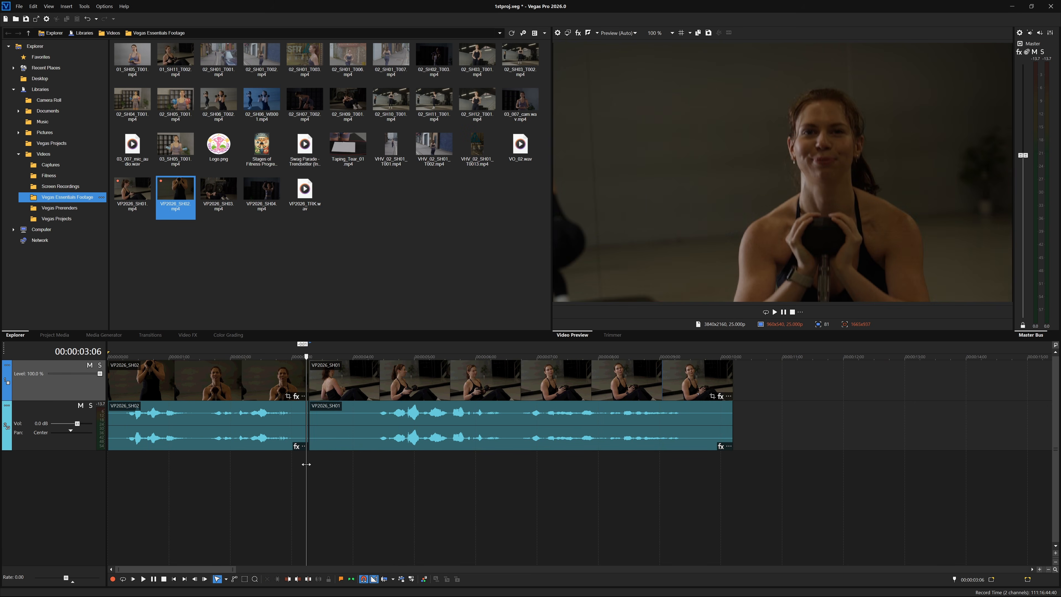
left_click_drag(399, 388, 378, 387)
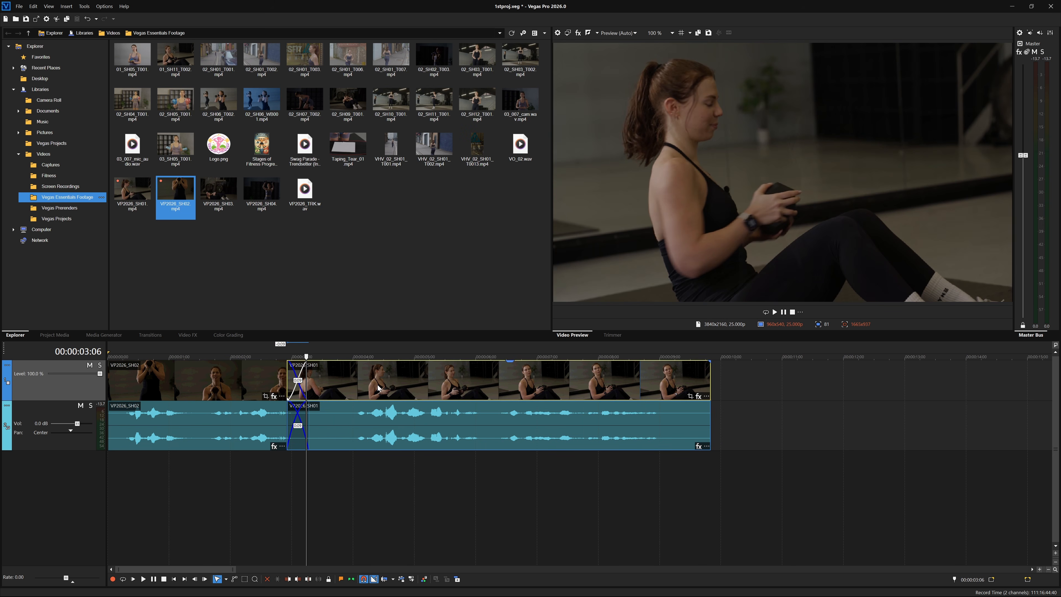
left_click(296, 357)
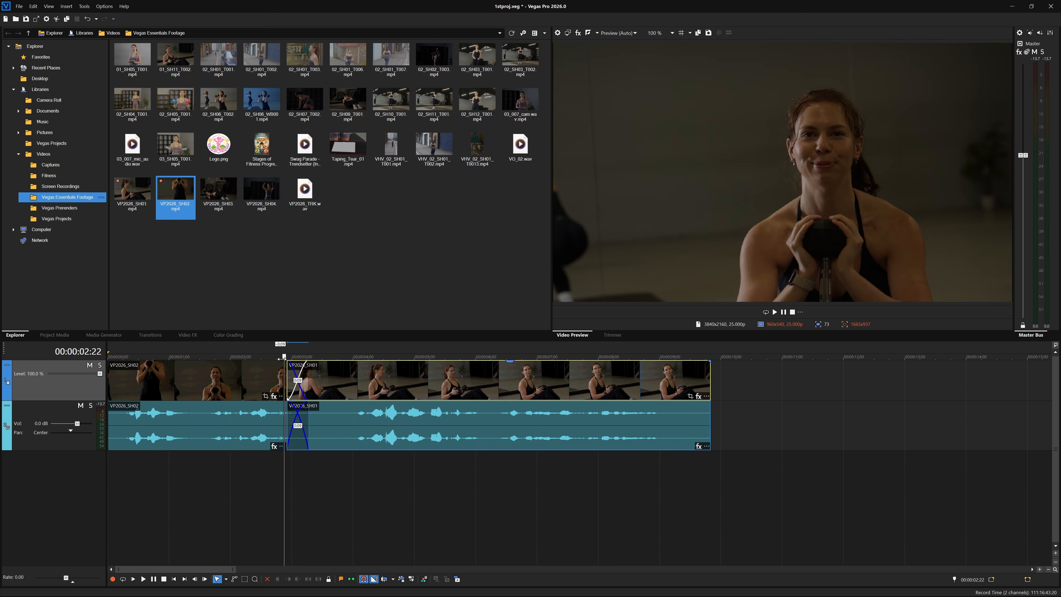
left_click_drag(296, 359, 261, 383)
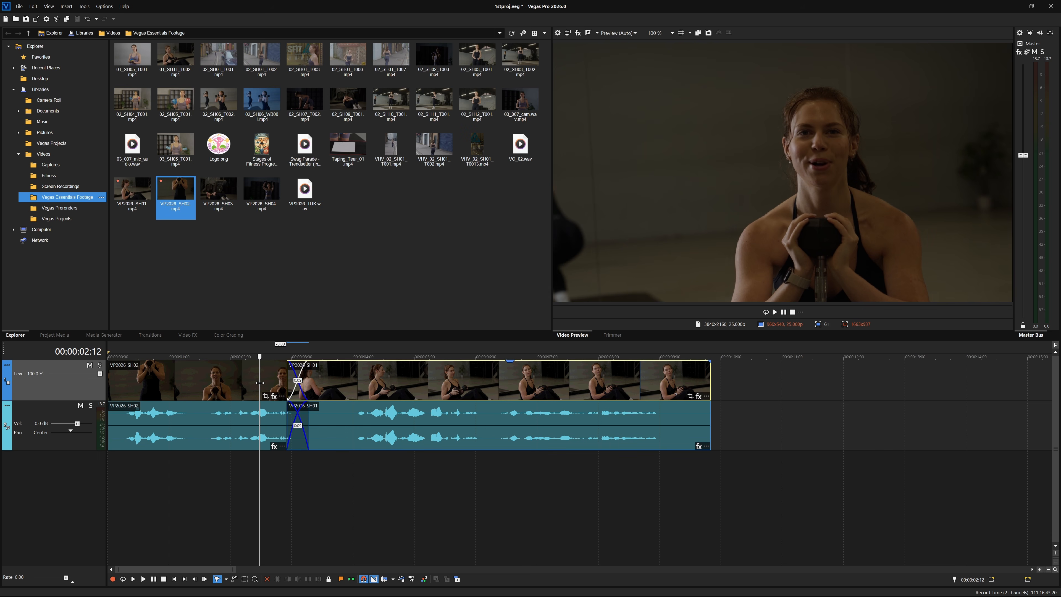
mouse_move(362, 386)
left_mouse_down()
mouse_move(466, 388)
mouse_move(292, 388)
mouse_move(483, 389)
mouse_move(304, 389)
mouse_move(404, 389)
mouse_move(367, 394)
left_mouse_up()
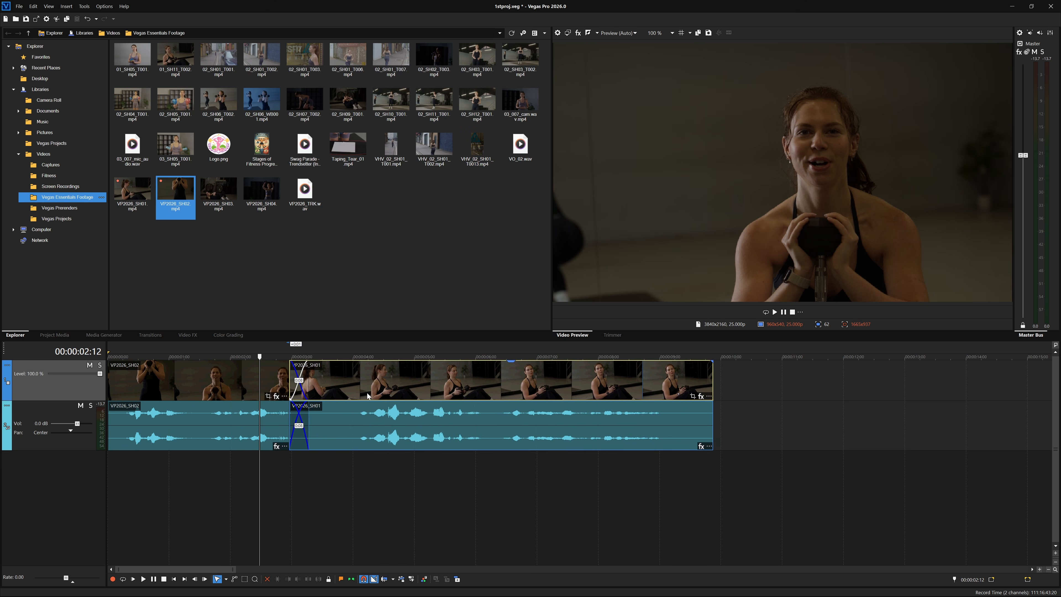
- Add VP2026_SH03 and VP2026_SH04 together at 00:00:00:00 on new tracks above the existing ones
left_click_drag(268, 359, 108, 368)
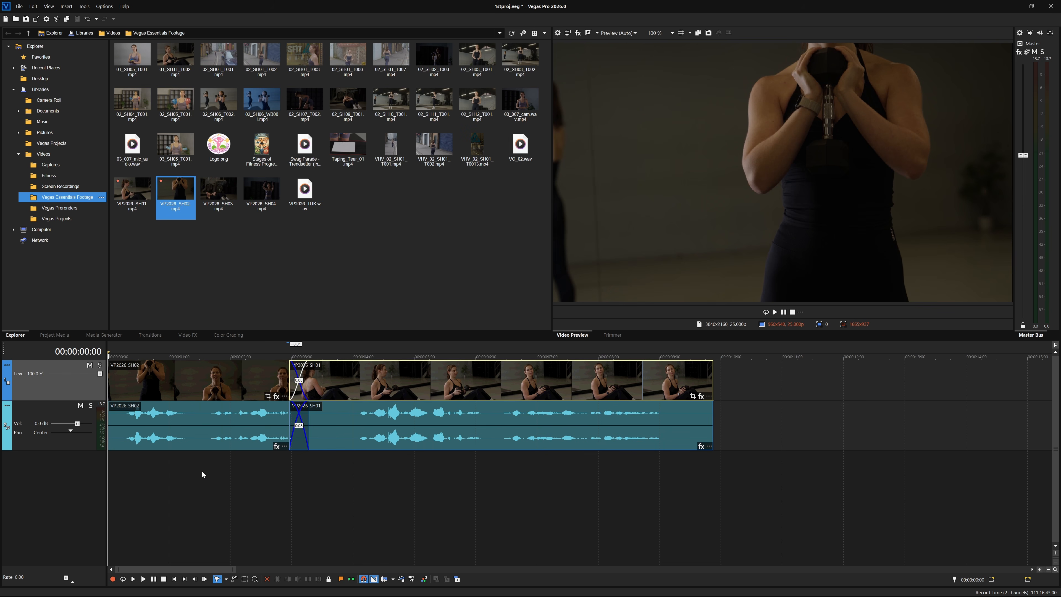
mouse_move(233, 222)
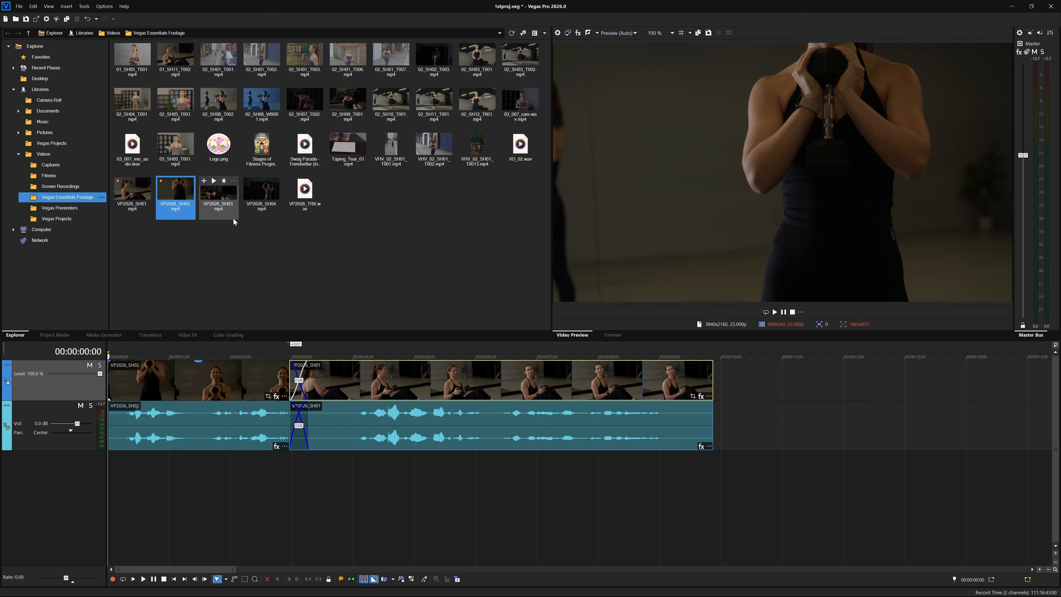
left_click(232, 218)
left_click(262, 191, "shift")
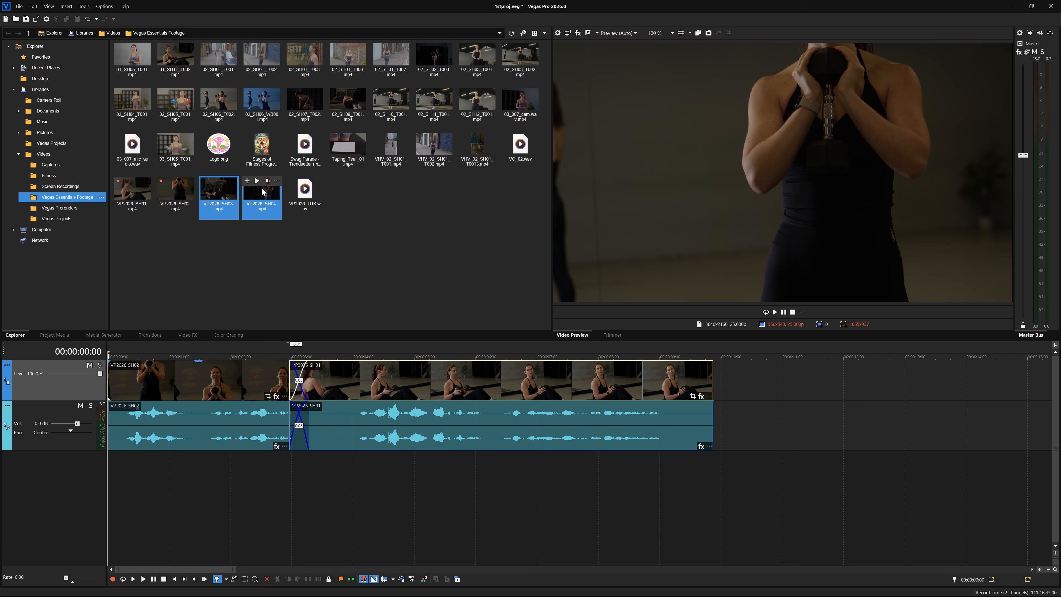
left_click_drag(214, 192, 112, 355)
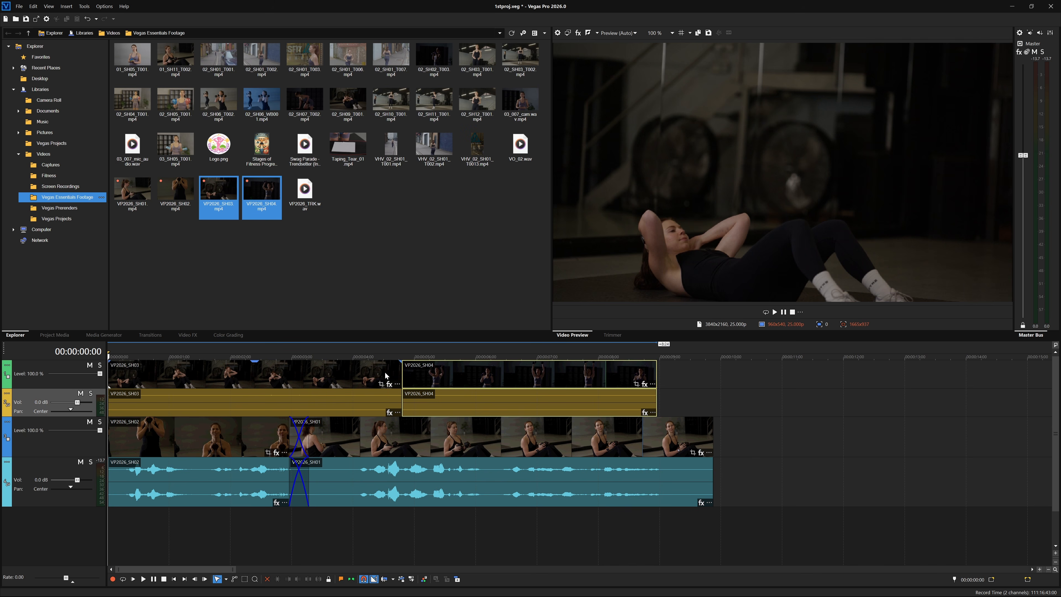
- Shorten VP2026_SH03 and VP2026_SH04 and butt them together, meeting at about 00:00:04:03 and ending at about 00:00:07:11
left_click(397, 374)
left_click_drag(401, 373, 455, 371)
left_click_drag(547, 376, 455, 384)
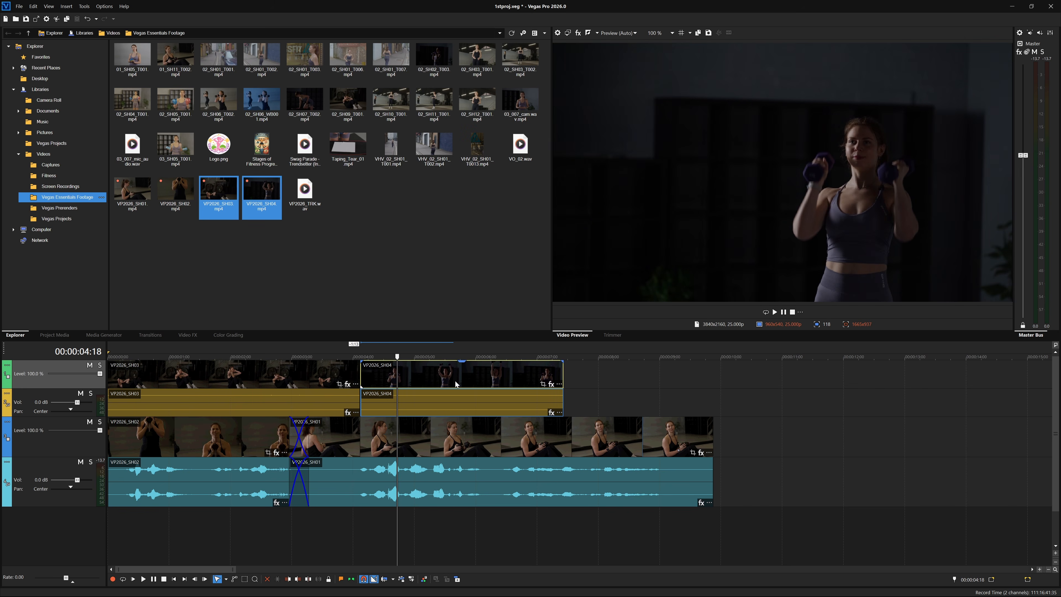
- Ignore event grouping to delete only the audio events of VP2026_SH03 and VP2026_SH04, and restore normal grouping
left_click(453, 403)
left_click(316, 401)
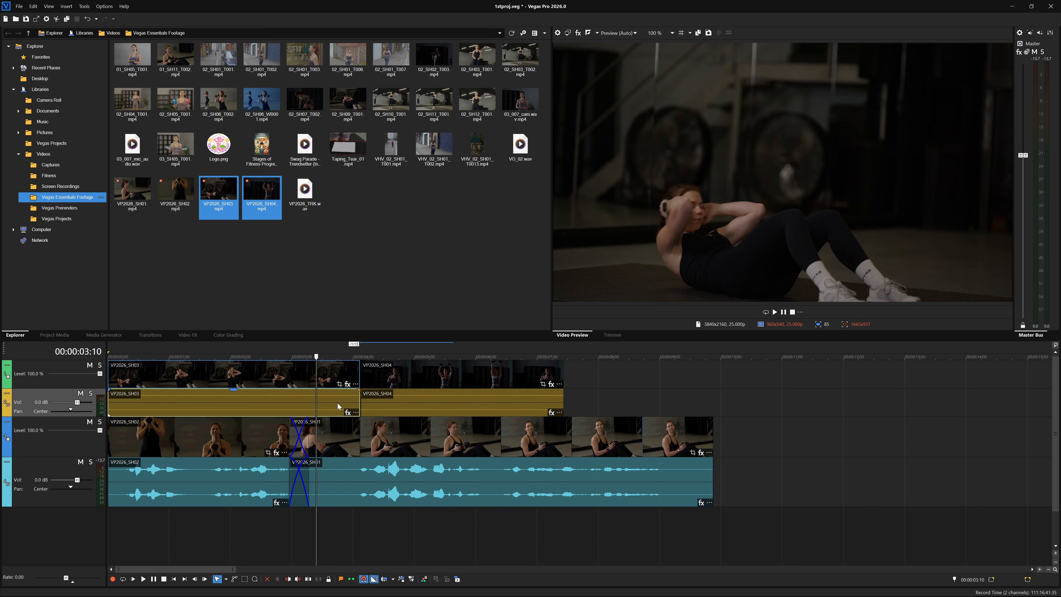
left_click(422, 408)
left_click(334, 399)
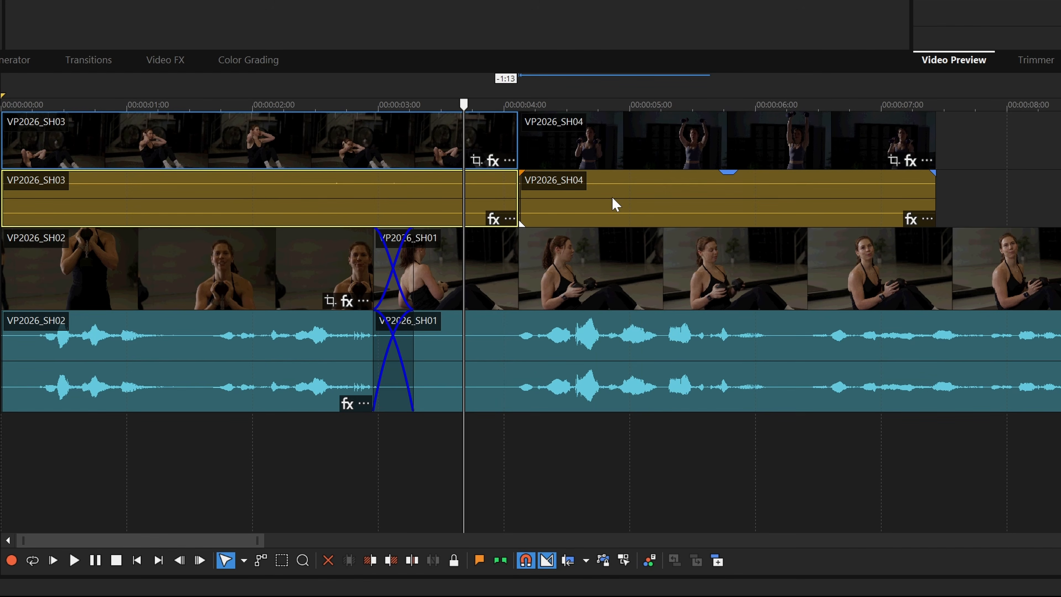
left_click(623, 560)
key("d")
left_click_drag(987, 194, 413, 200)
key("ctrl+d")
key("Delete")
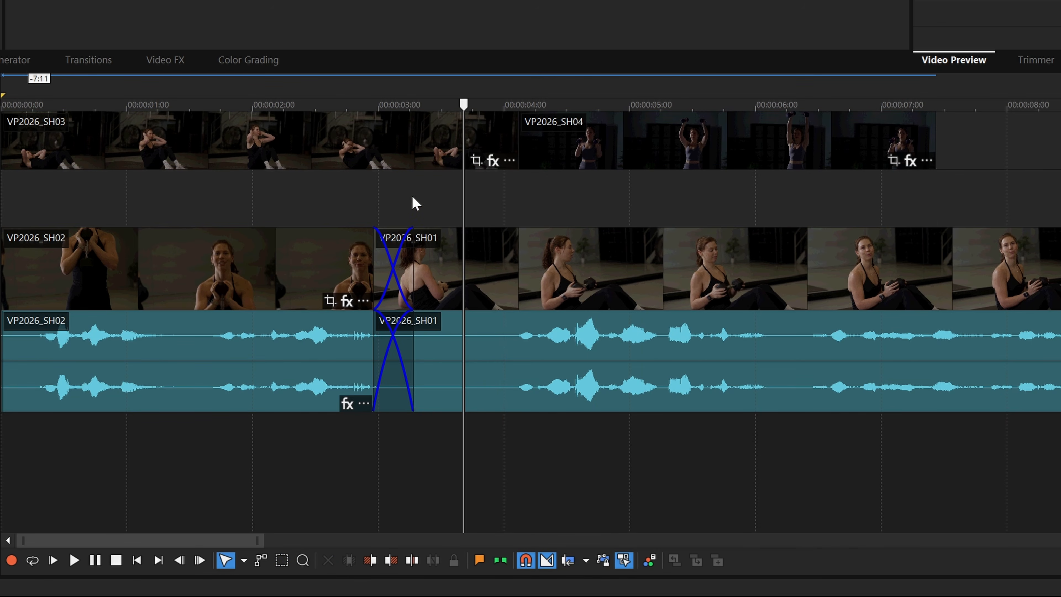
left_click(624, 559)
left_click_drag(258, 539, 214, 569)
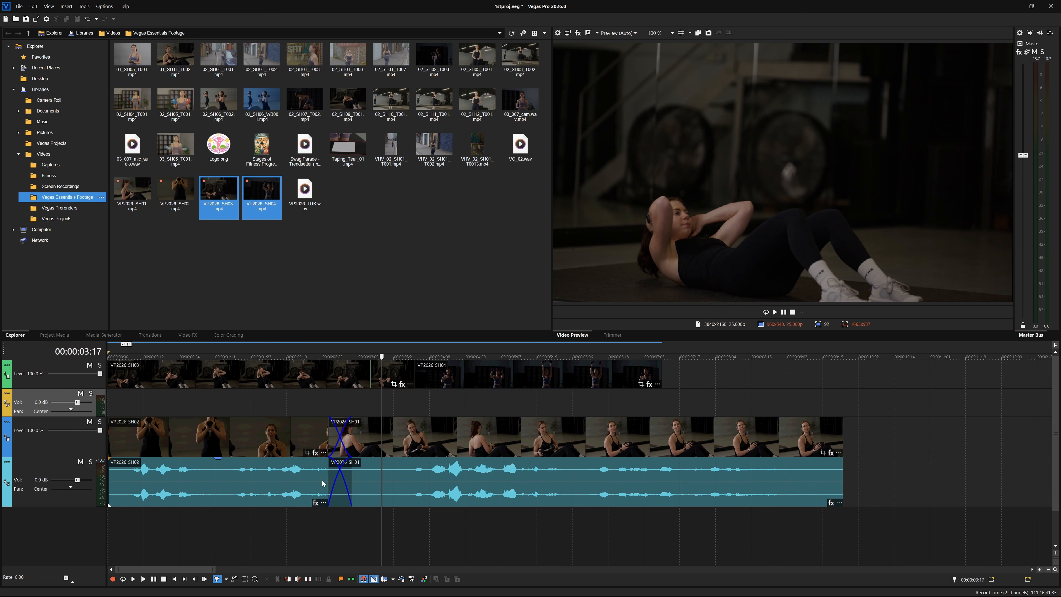
- Move the empty audio track below the clip audio track, making it the last track in the timeline
left_click_drag(382, 356, 236, 357)
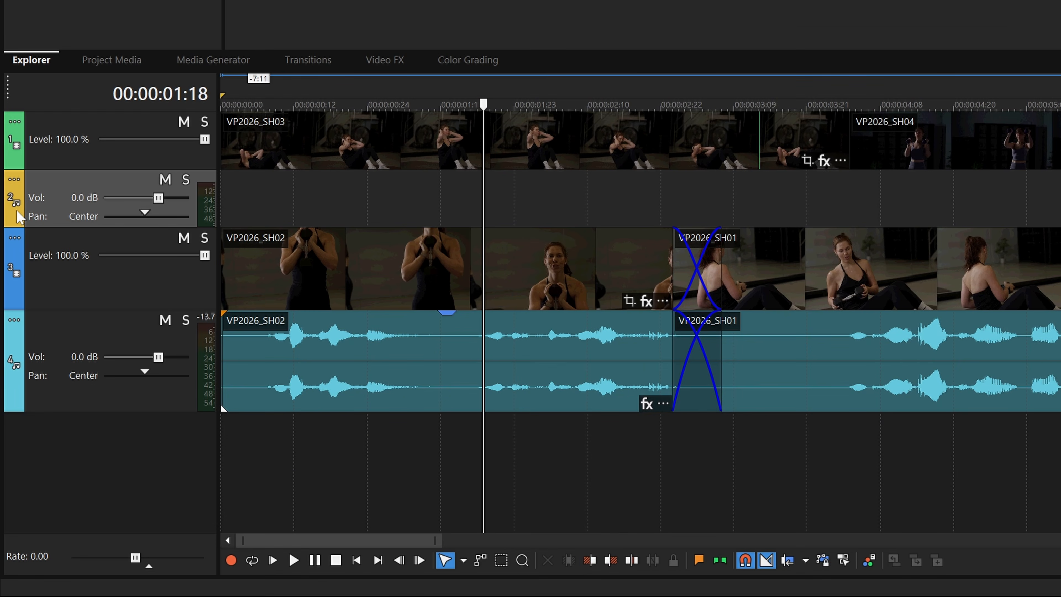
left_click_drag(16, 211, 15, 389)
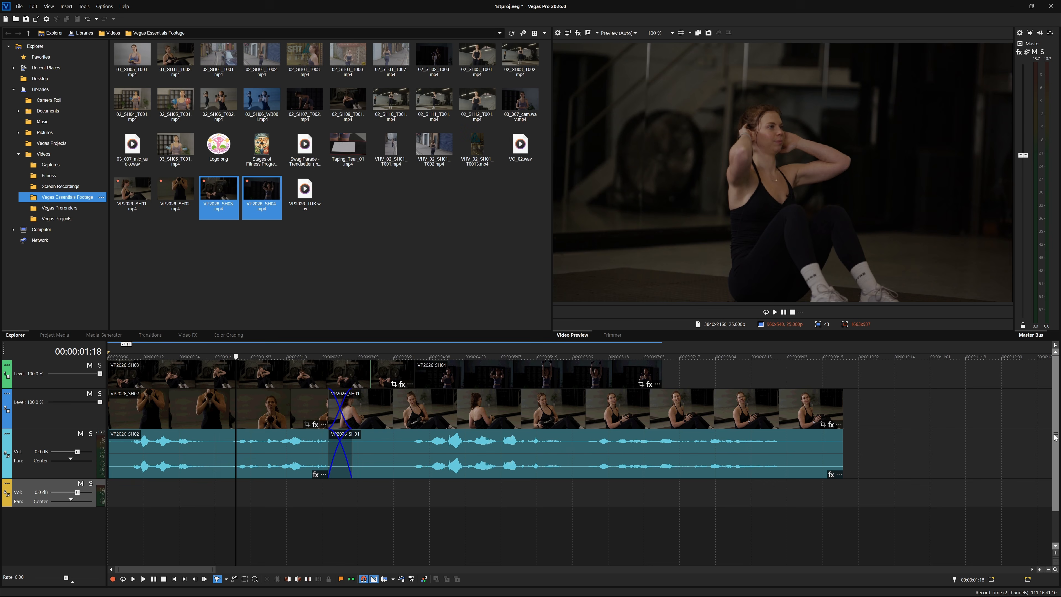
left_click_drag(1054, 437, 1059, 366)
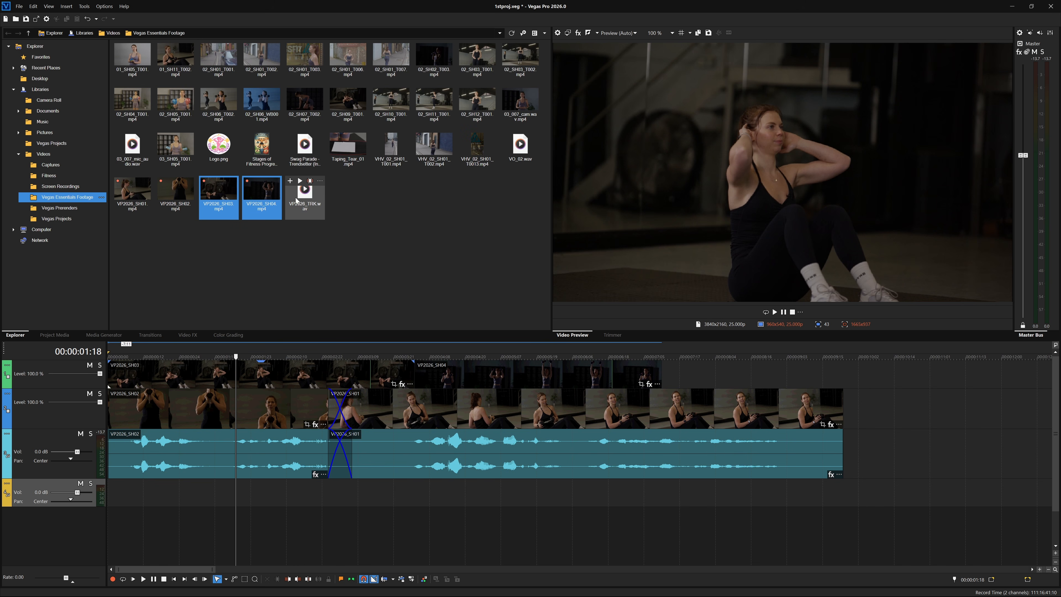
- Add VP2026_TRK to the empty audio track and align its start with 00:00:00:00
left_click(306, 197)
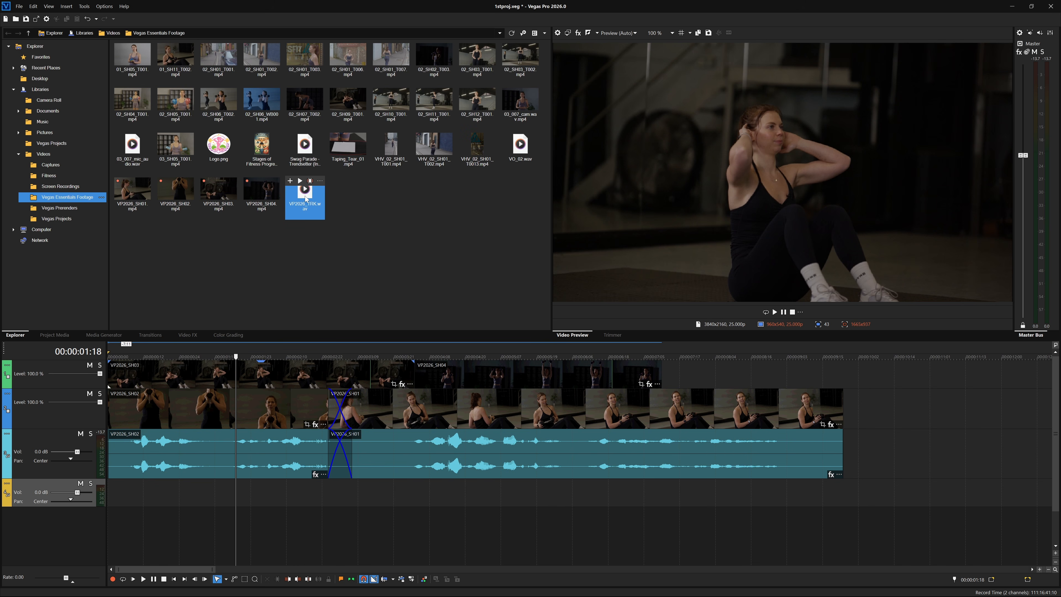
left_click(300, 181)
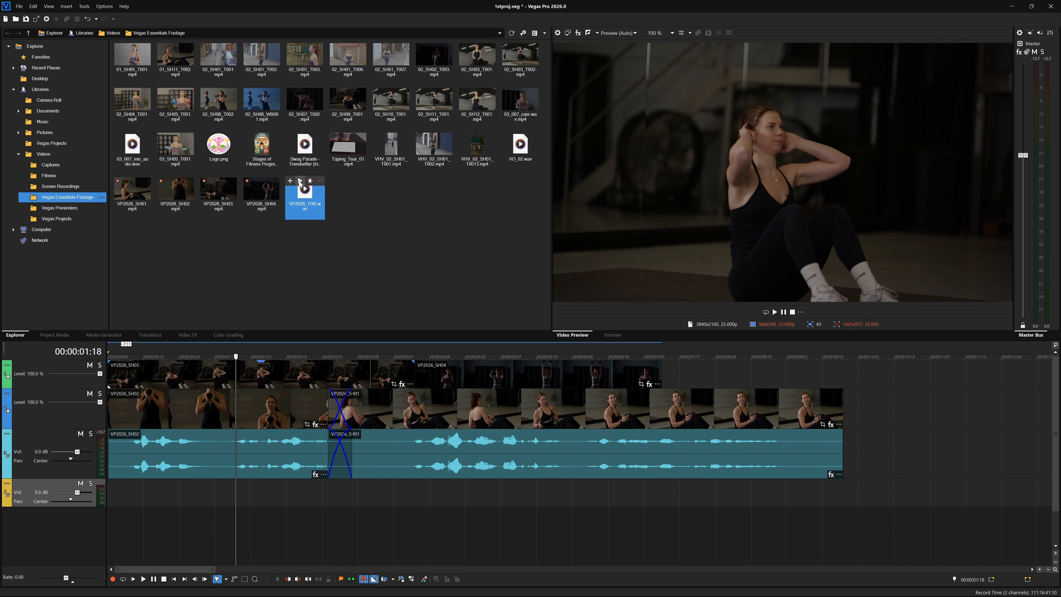
left_click_drag(304, 208, 155, 497)
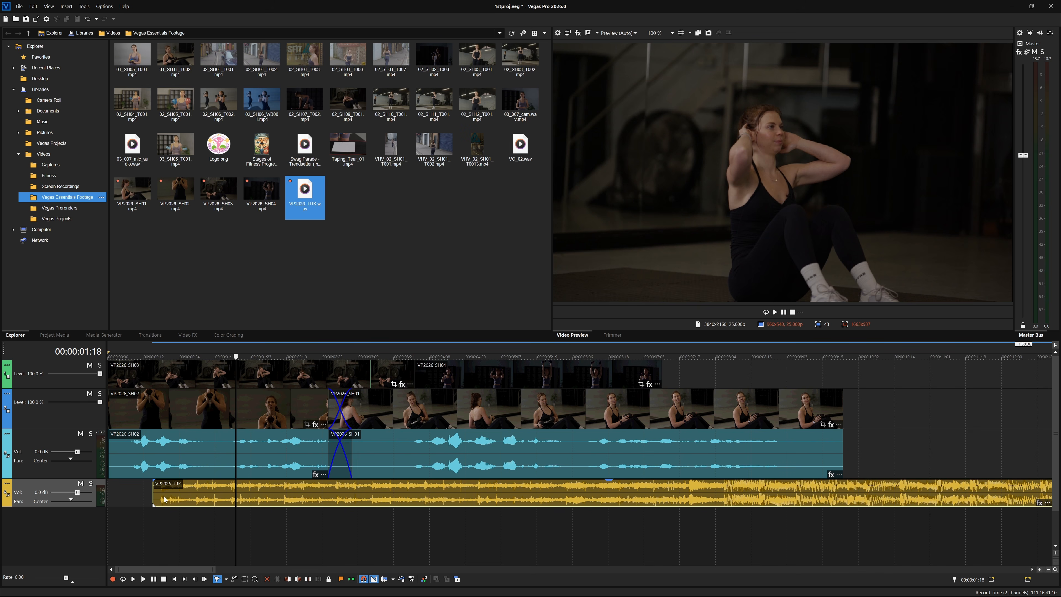
left_click_drag(332, 501, 272, 503)
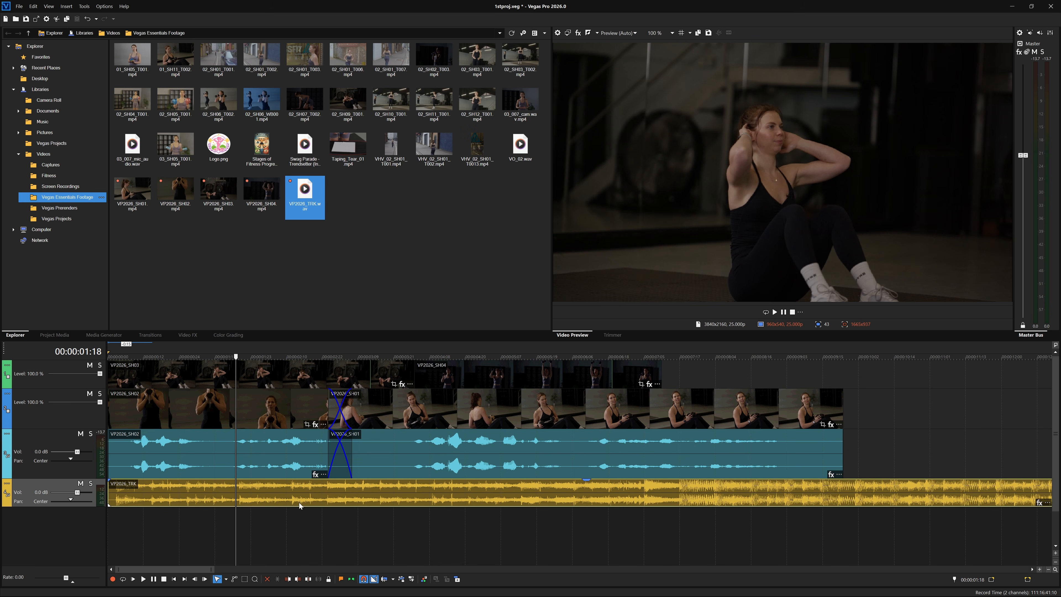
- Split VP2026_TRK at 00:00:09:22, where VP2026_SH01 ends, and delete the remaining part of the music
left_click(845, 514)
key("s")
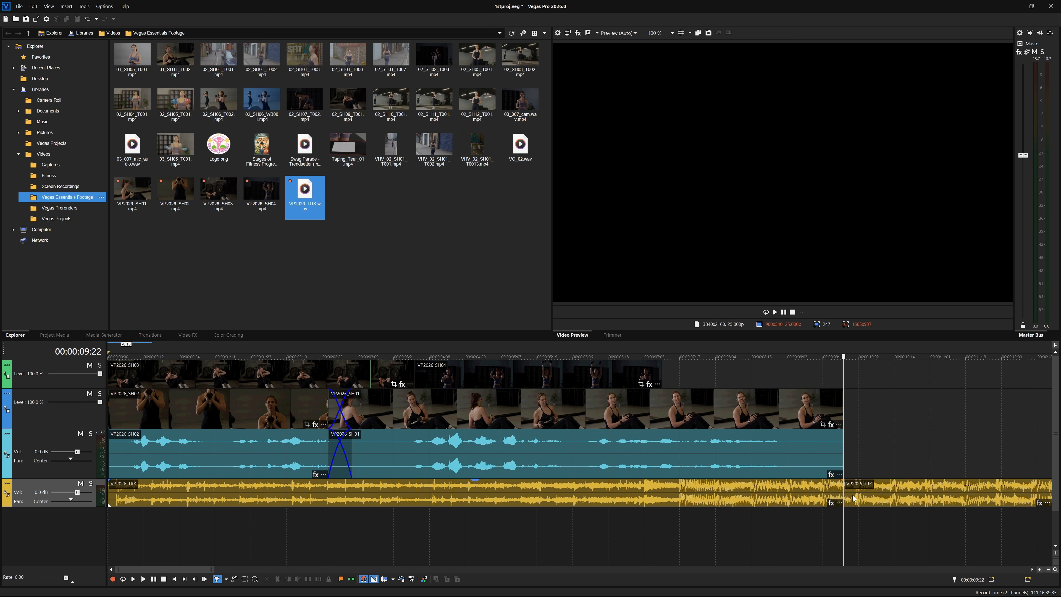
left_click(876, 500)
key("Delete")
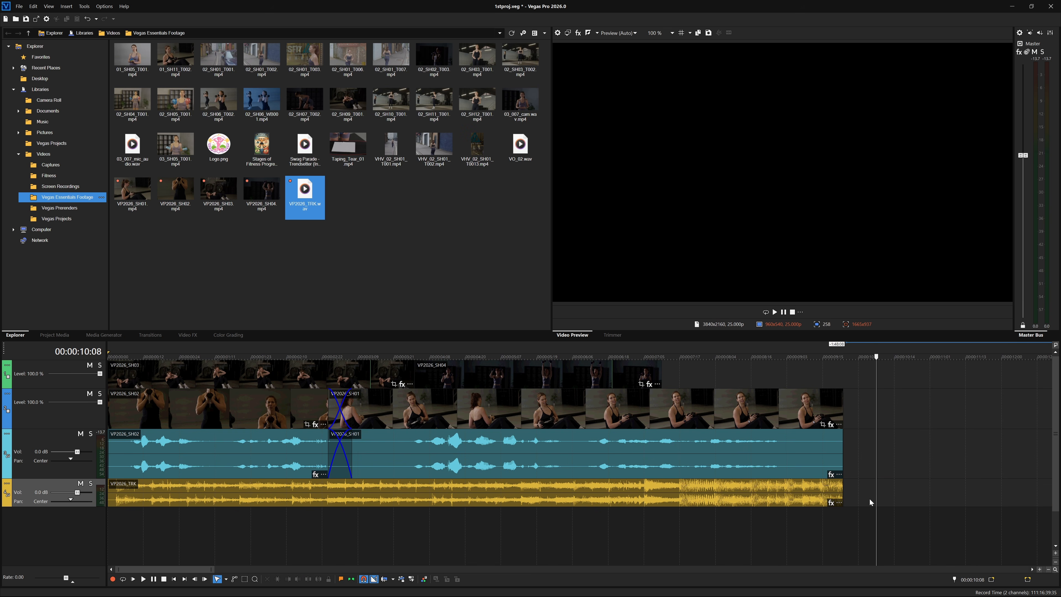
- Play the timeline from about 00:00:01:08 to check the music level against the clip audio
left_click(205, 357)
key("space")
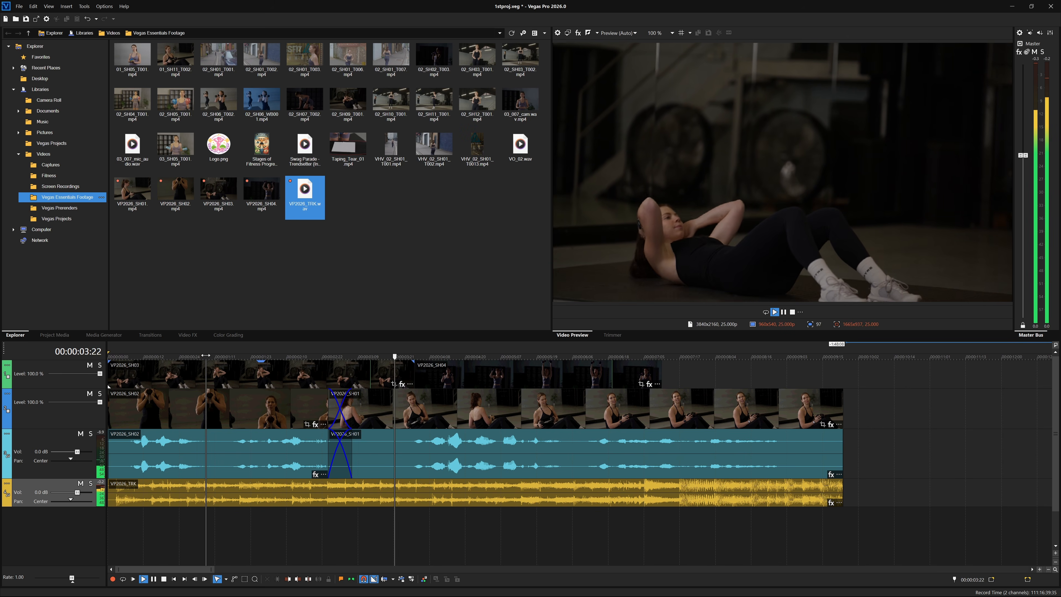
key("Return")
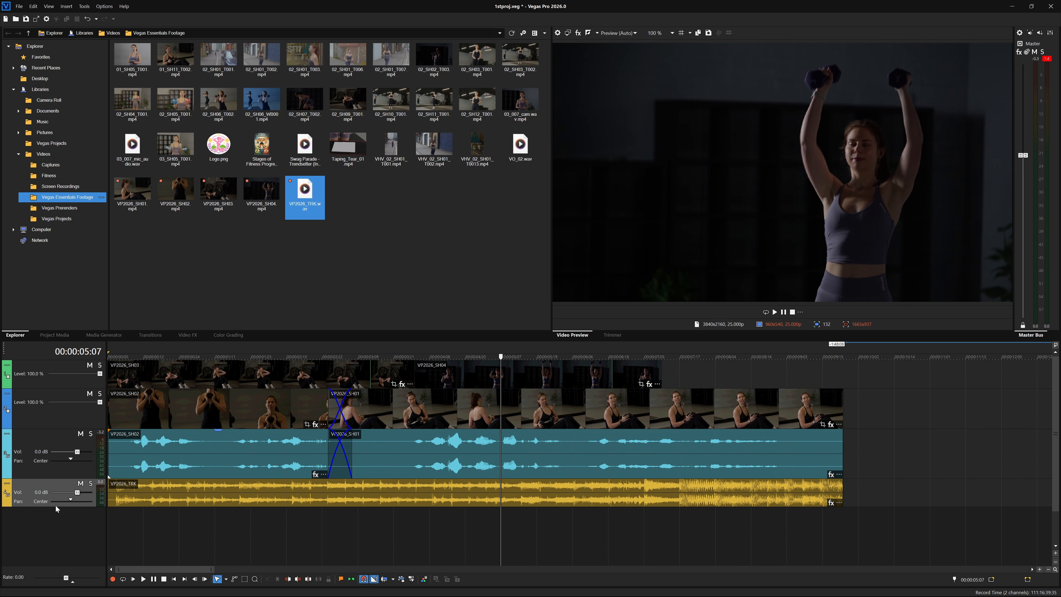
- Enlarge the music track's height and strongly lower the gain of the VP2026_TRK event itself
left_click_drag(54, 506, 58, 555)
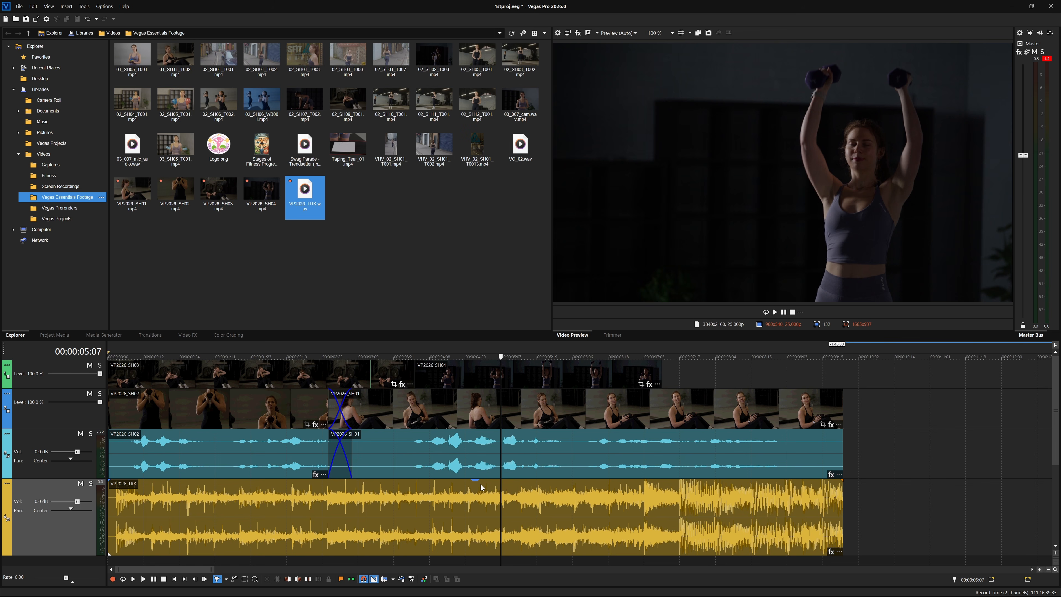
left_click_drag(475, 482, 472, 551)
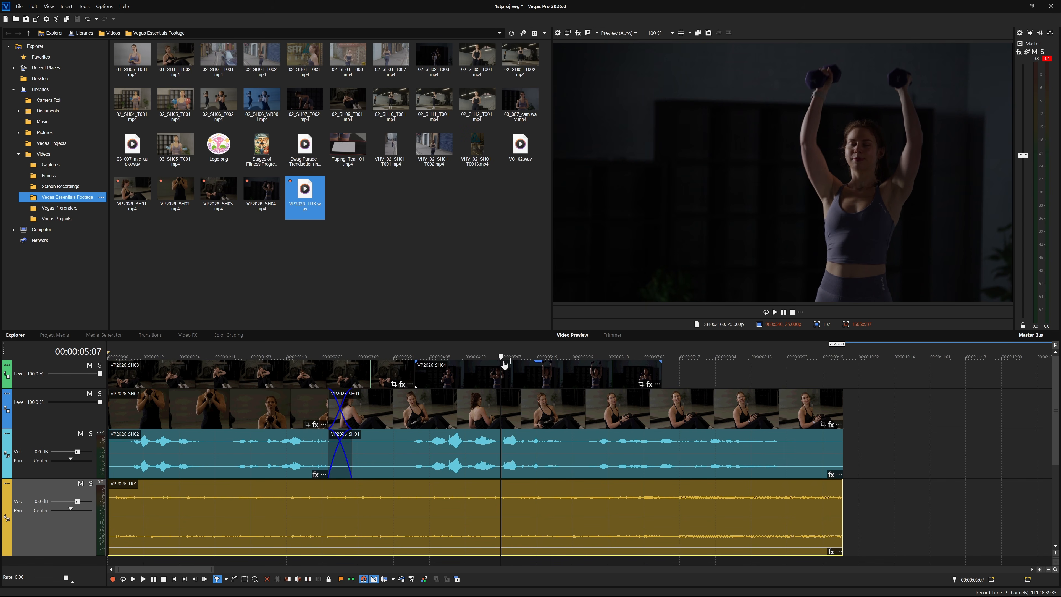
left_click(454, 368)
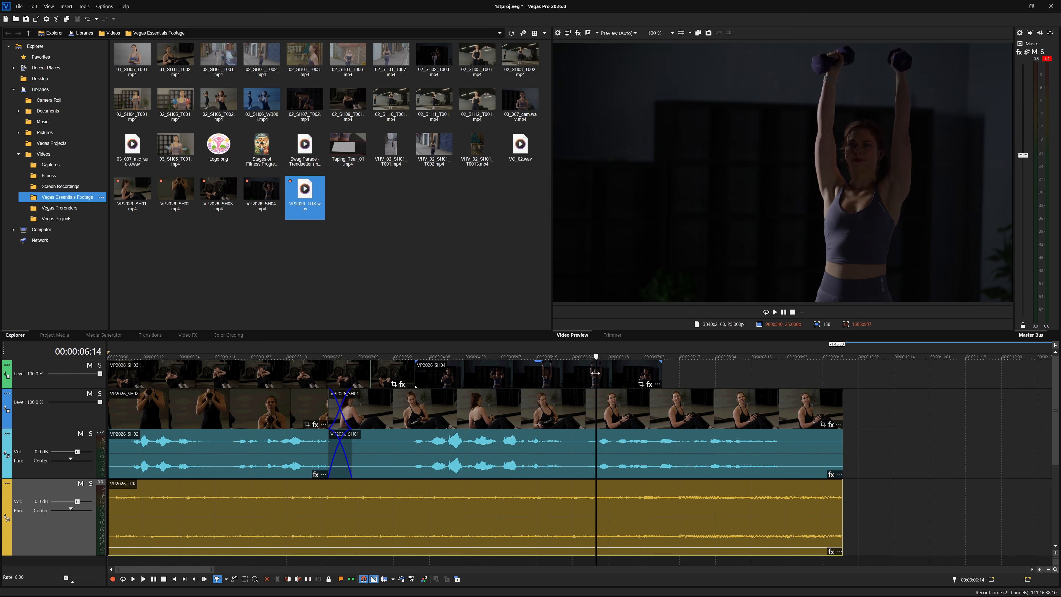
left_click(216, 383)
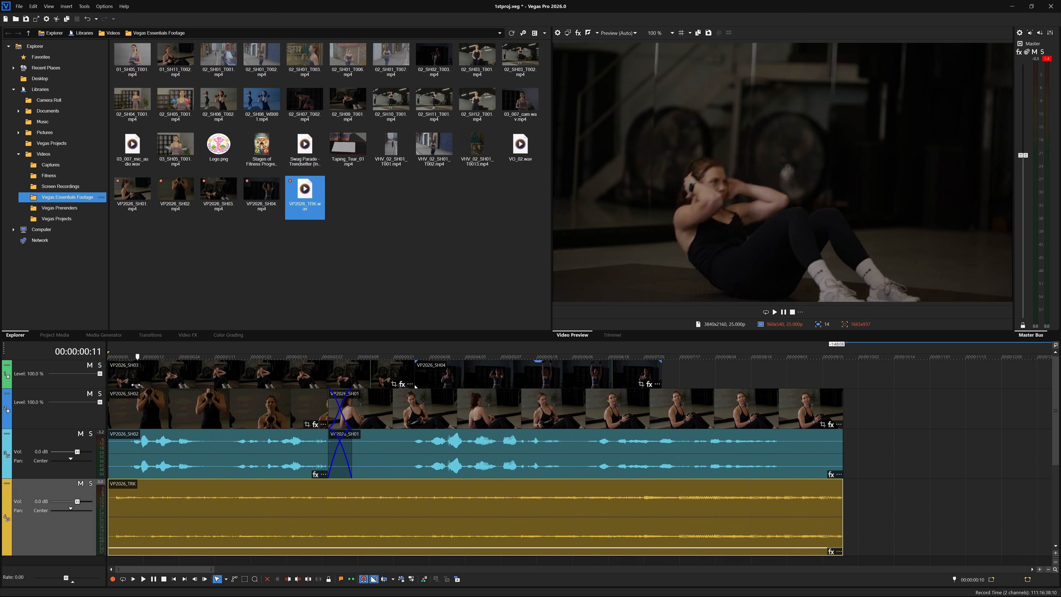
- Add a fade-in of about 12 frames and a fade-out of about one second to VP2026_TRK
left_click_drag(280, 395, 223, 382)
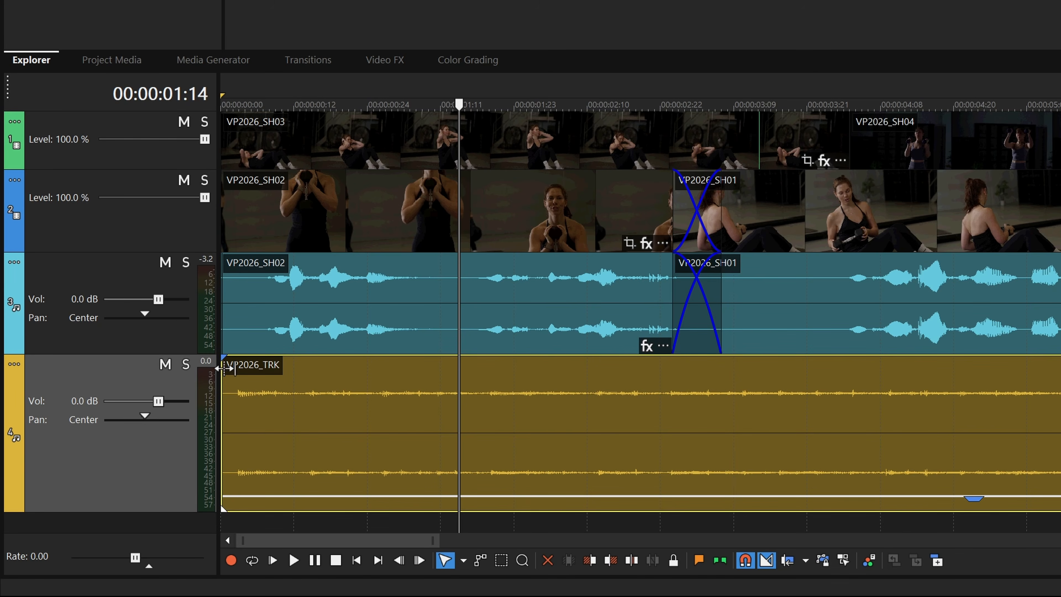
left_click_drag(225, 367, 297, 362)
left_click_drag(608, 483, 455, 494)
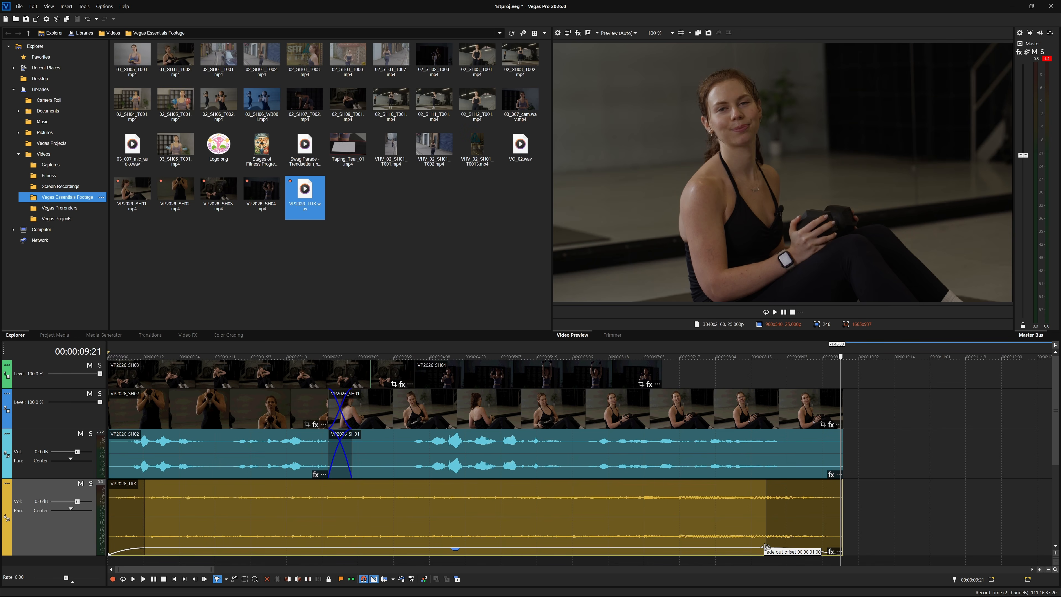
- Play the timeline from 00:00:00:00 to check the music's level and fades
left_click_drag(840, 356, 60, 374)
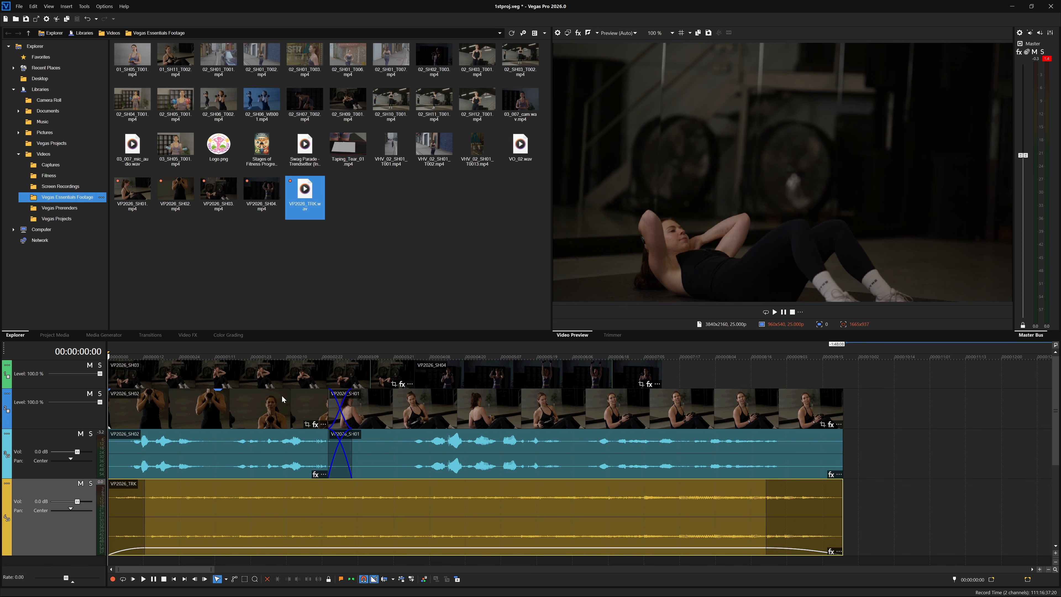
key("space")
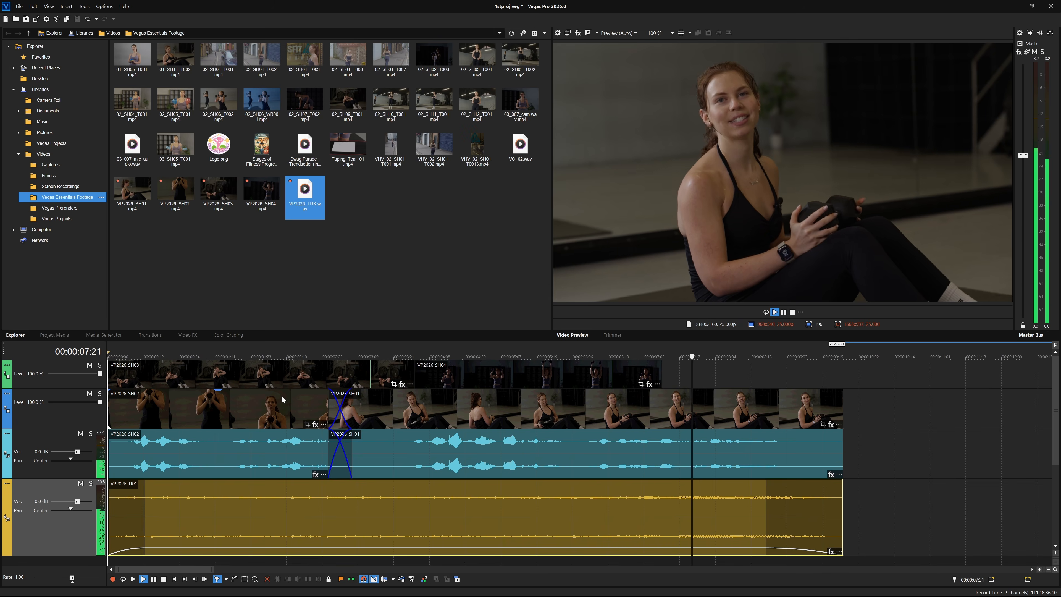
key("Return")
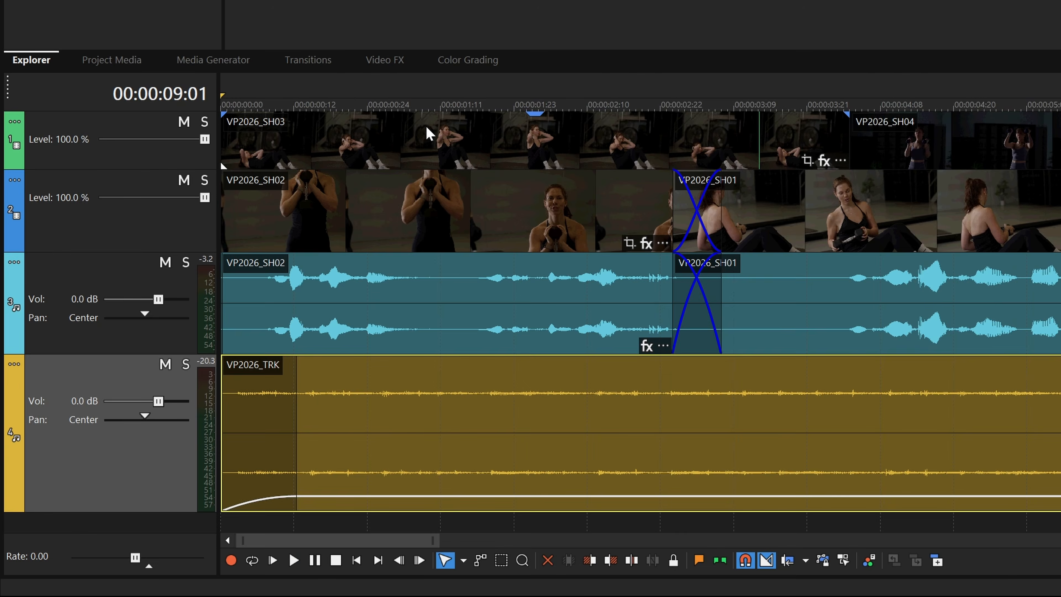
- Raise the volume of the clip audio track holding VP2026_SH02 and VP2026_SH01 to 2.1 dB
left_click(211, 368)
left_click(61, 265)
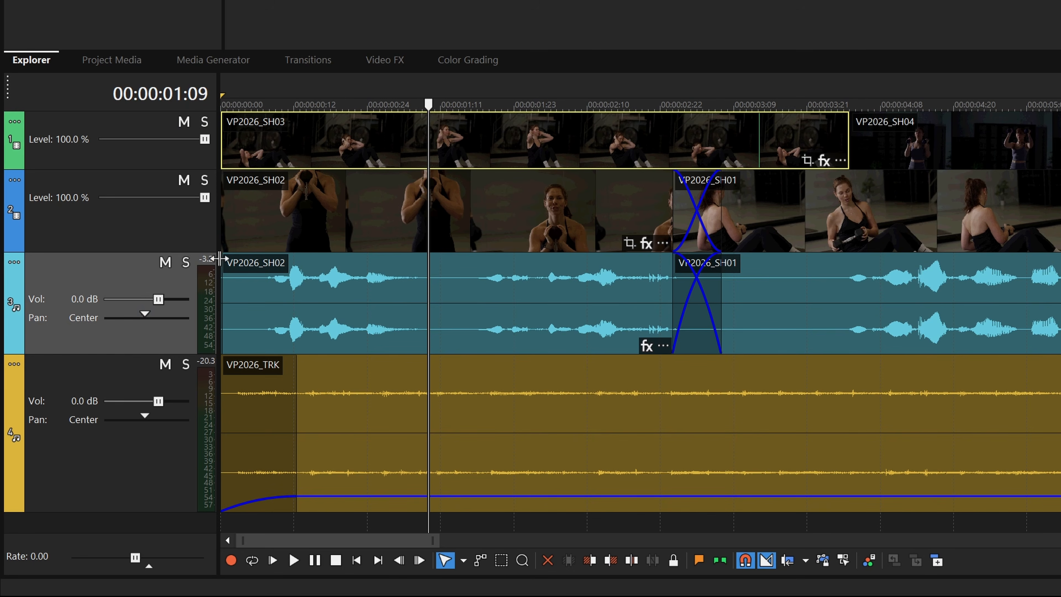
left_click_drag(157, 301, 169, 301)
- Play the timeline from near the start to check the balance between clip audio and music
left_click_drag(428, 104, 534, 103)
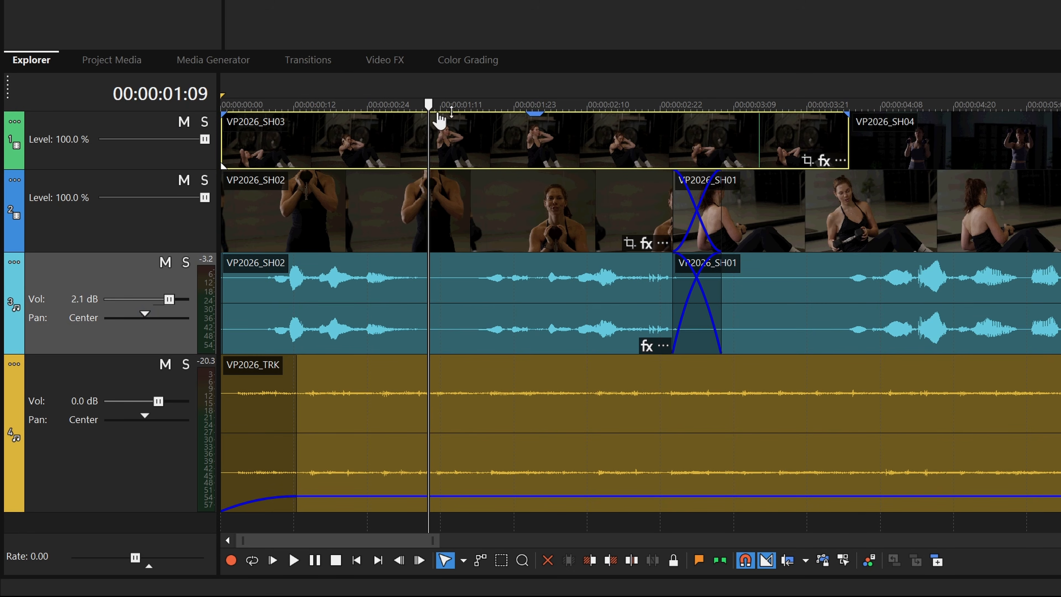
left_click_drag(261, 356, 125, 365)
key("space")
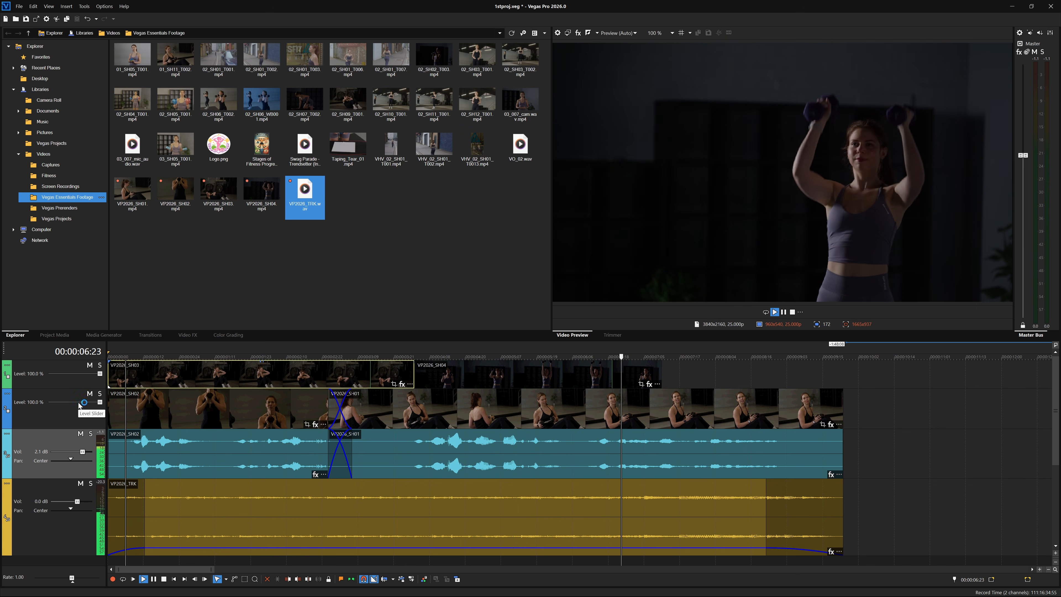
key("space")
- Reduce the height of both audio tracks and place the playhead at 00:00:01:08 over VP2026_SH03
left_click_drag(50, 479, 56, 451)
left_click_drag(47, 526, 48, 484)
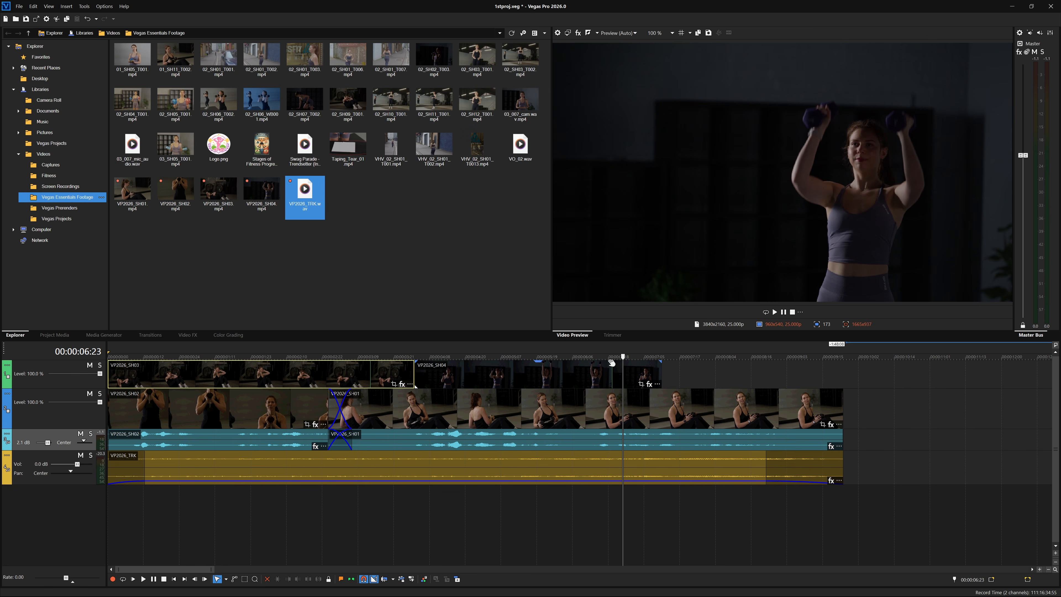
left_click_drag(622, 356, 206, 347)
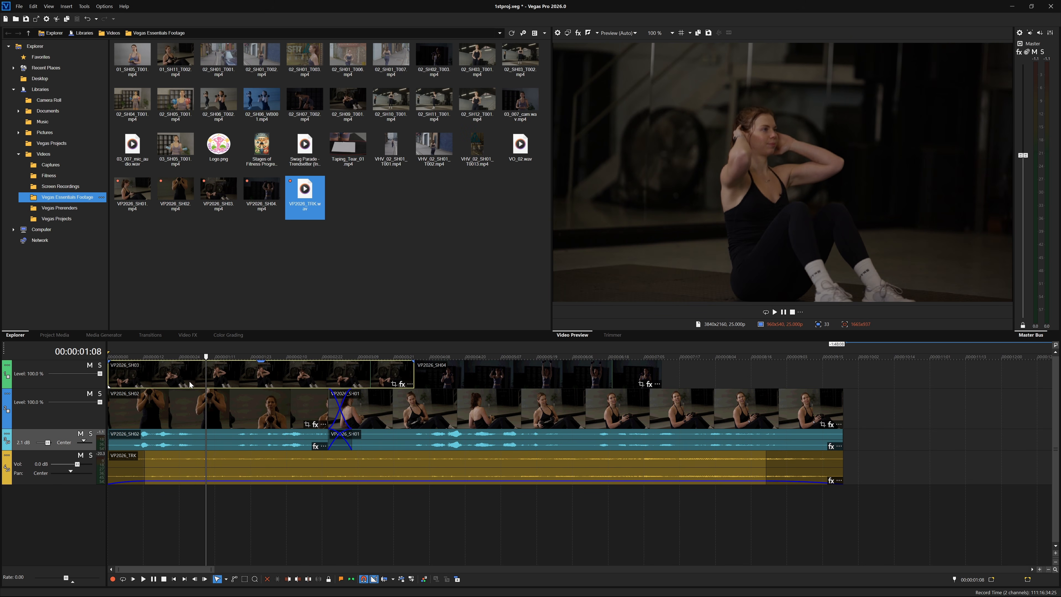
- Apply the Foreground Scaled preset of the Black Bar Fill video effect to VP2026_SH03
left_click(187, 336)
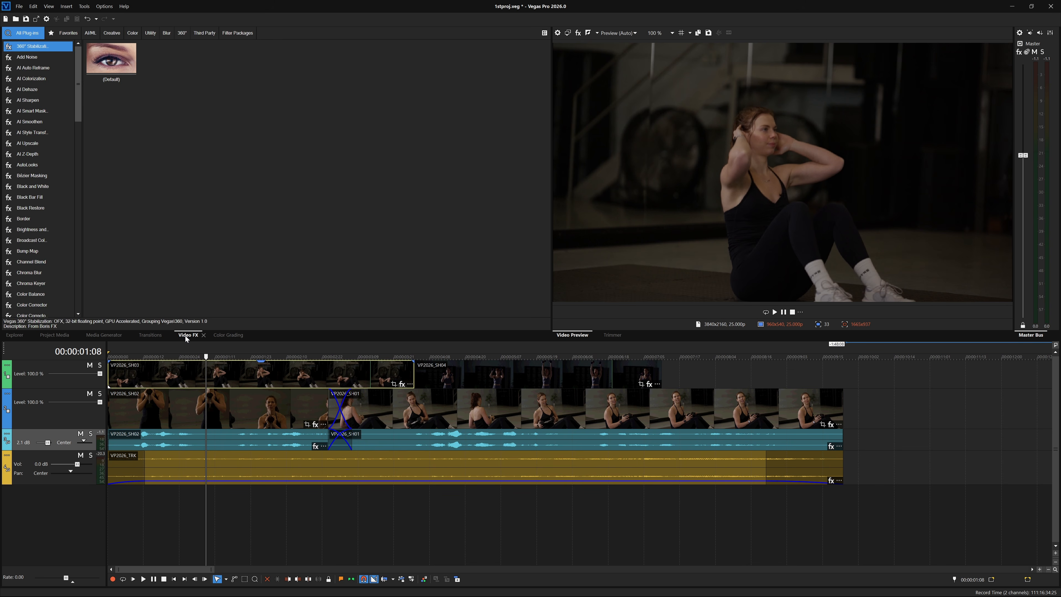
left_click(38, 198)
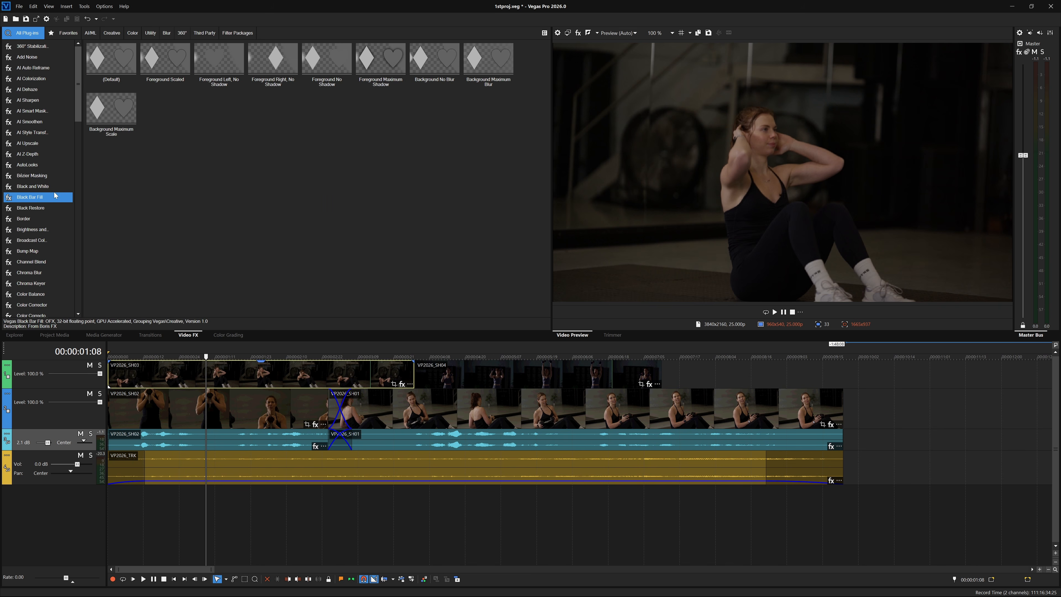
mouse_move(175, 66)
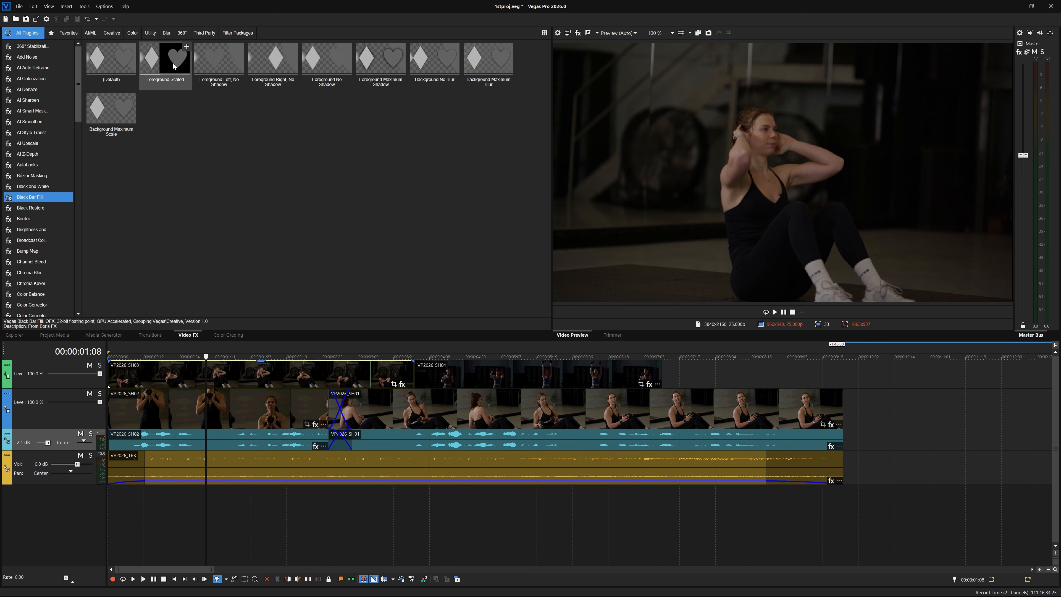
left_click_drag(174, 66, 188, 378)
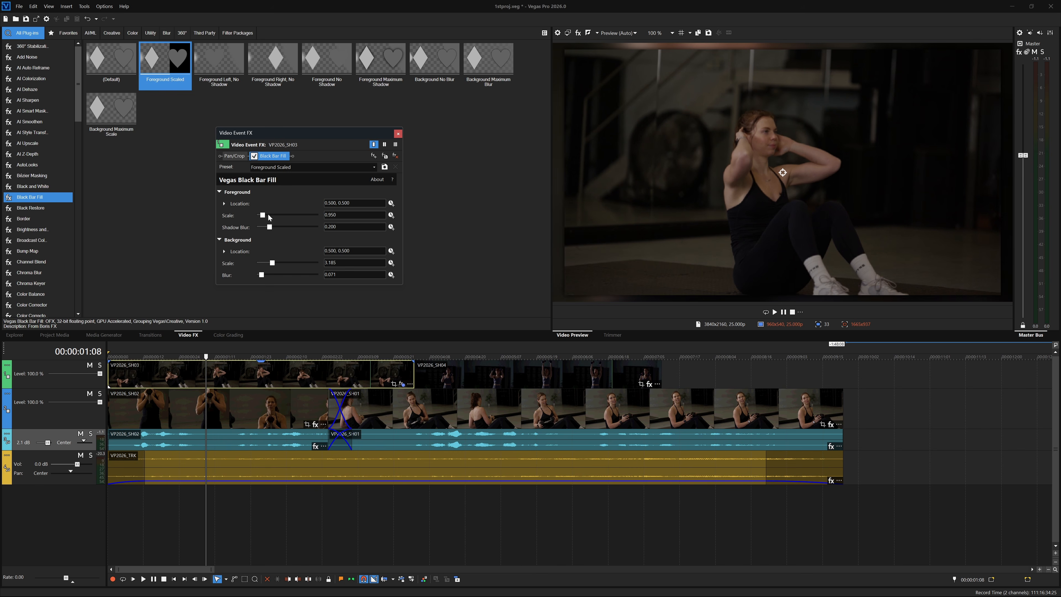
- Set the Black Bar Fill foreground scale to about 0.807, and reopen VP2026_SH03's effect settings once to review them before closing
left_click_drag(264, 218, 262, 219)
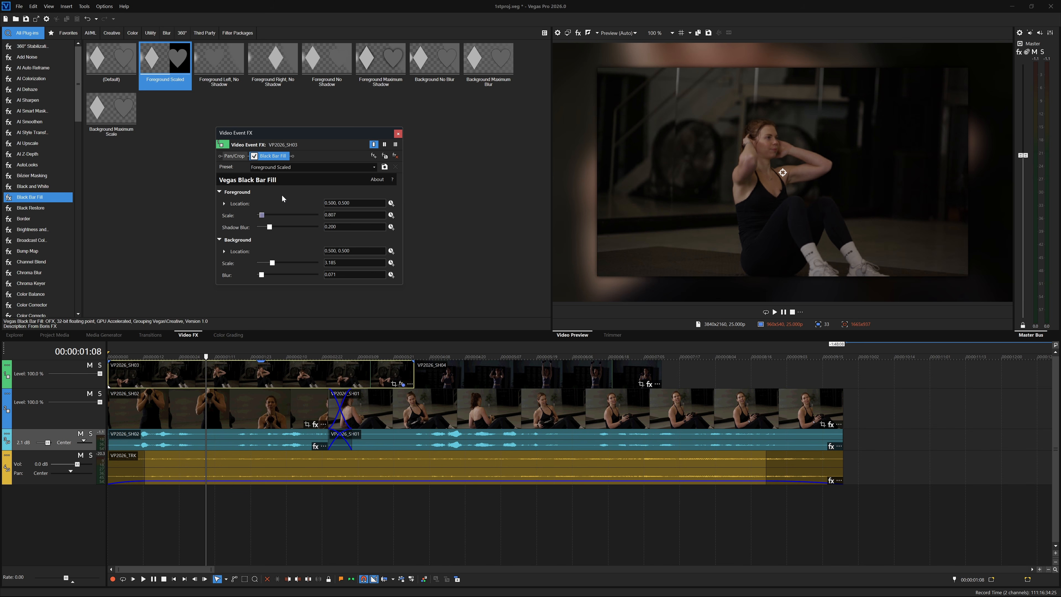
left_click(398, 134)
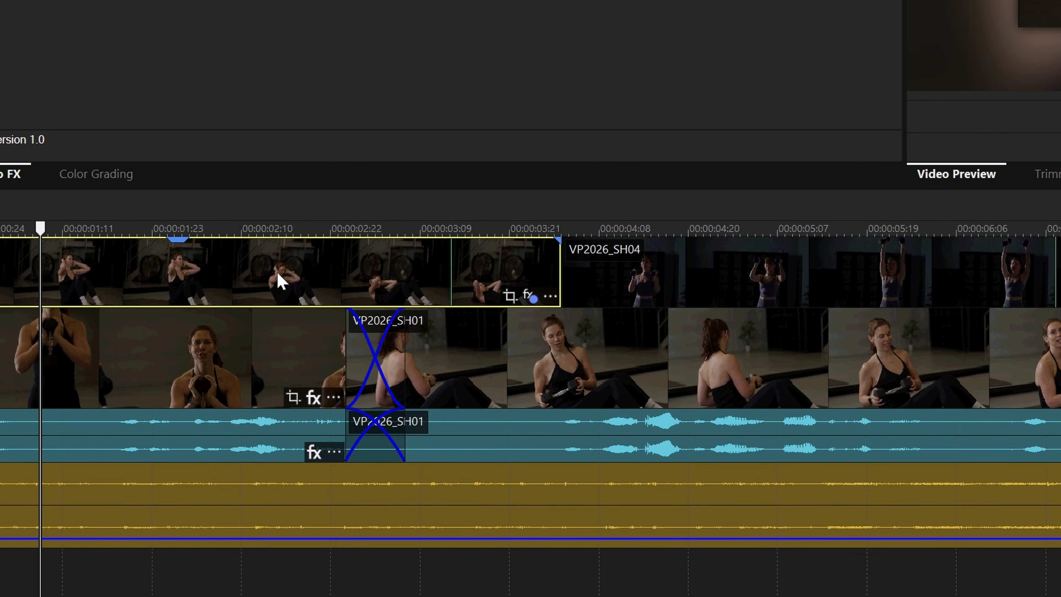
left_click(534, 304)
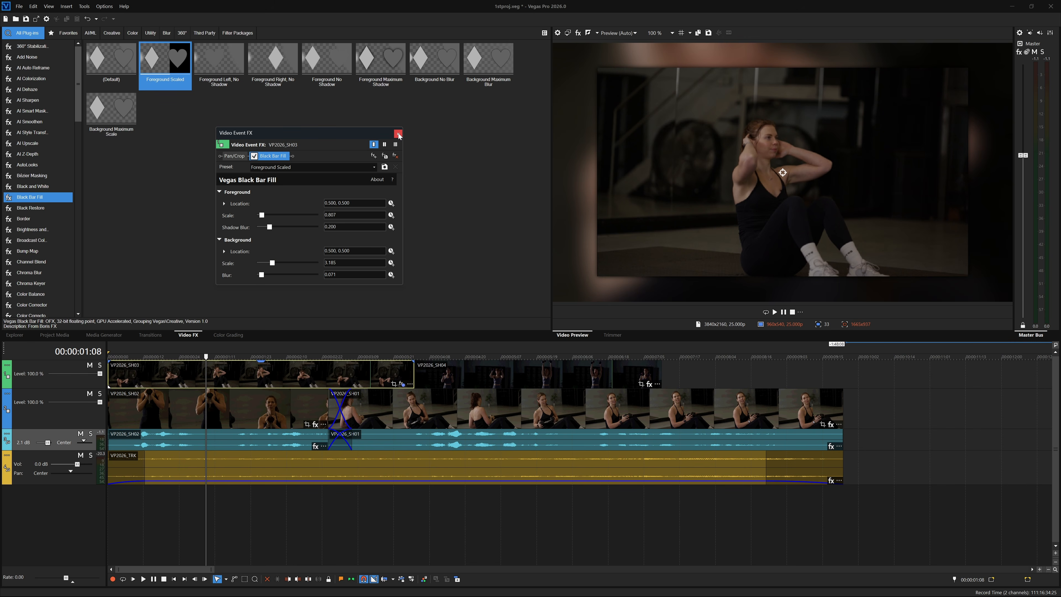
left_click(398, 133)
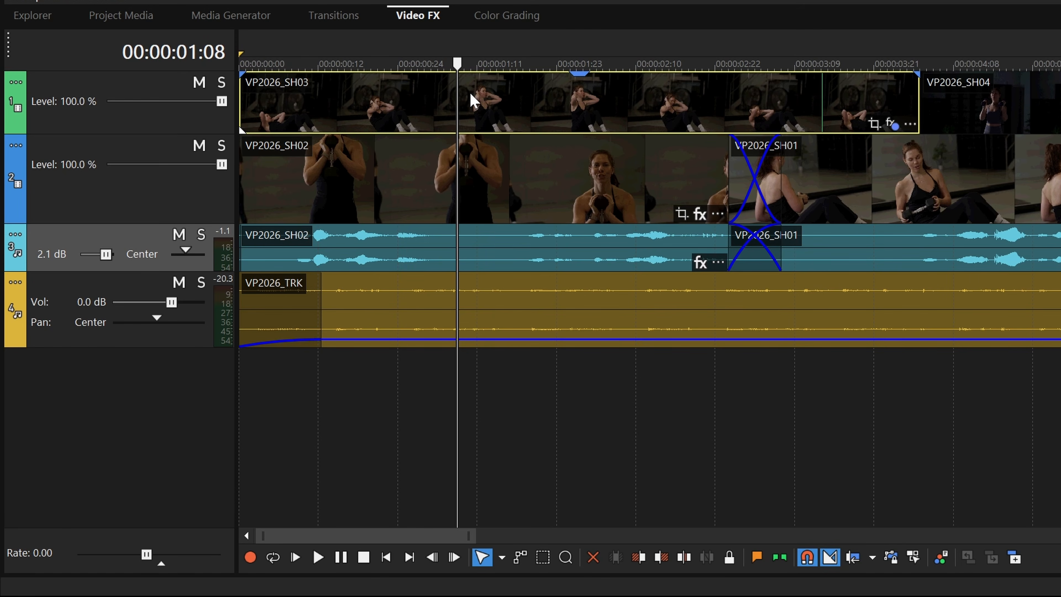
- Insert a new empty video track above all existing tracks
right_click(418, 404)
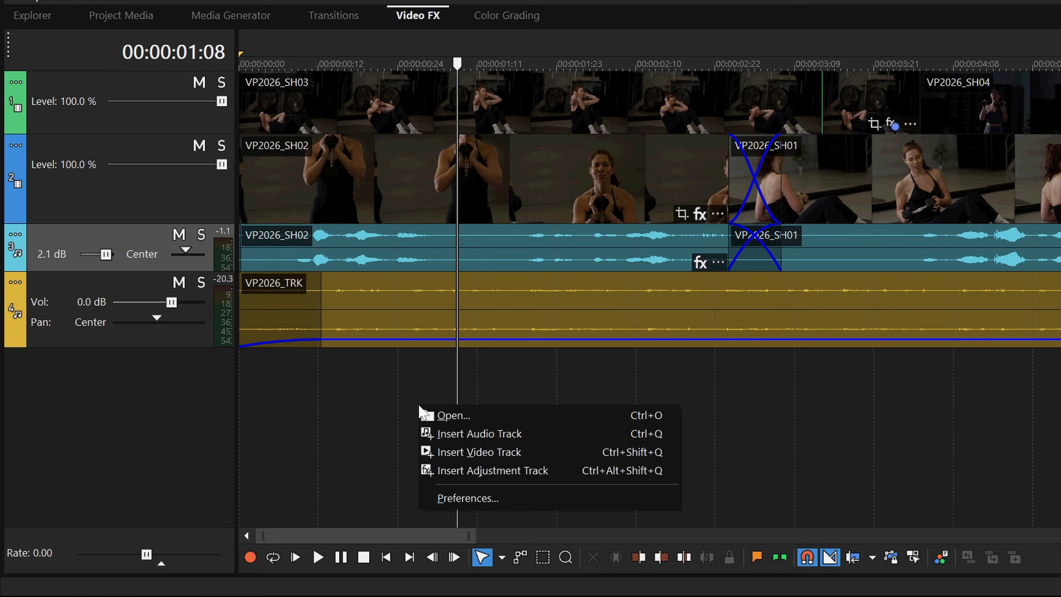
left_click(513, 452)
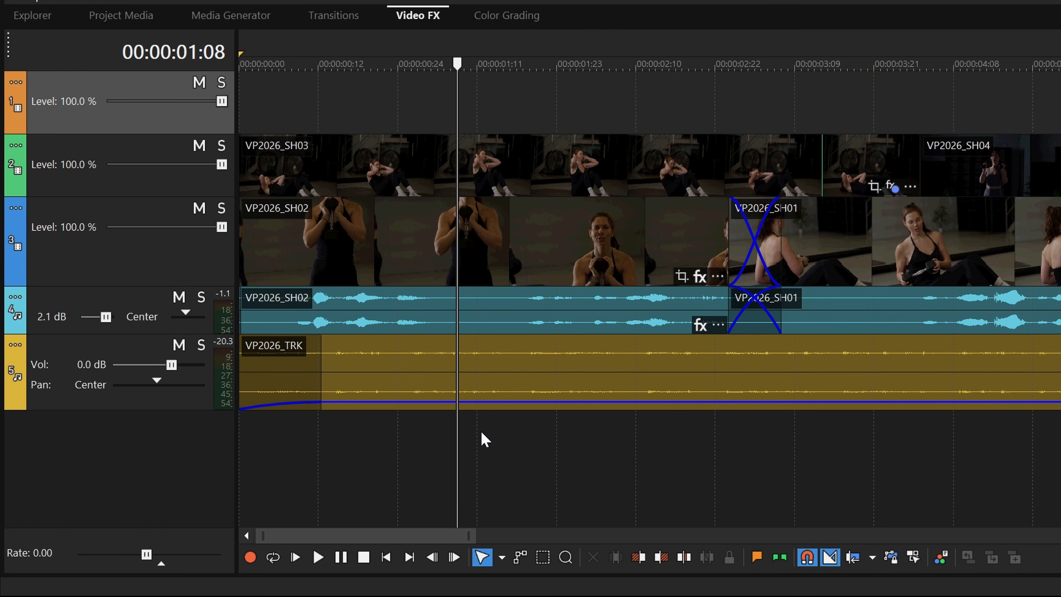
- Insert a text media event at 00:00:00:10 on the top video track and shorten its end by 21 frames
left_click_drag(457, 65, 302, 81)
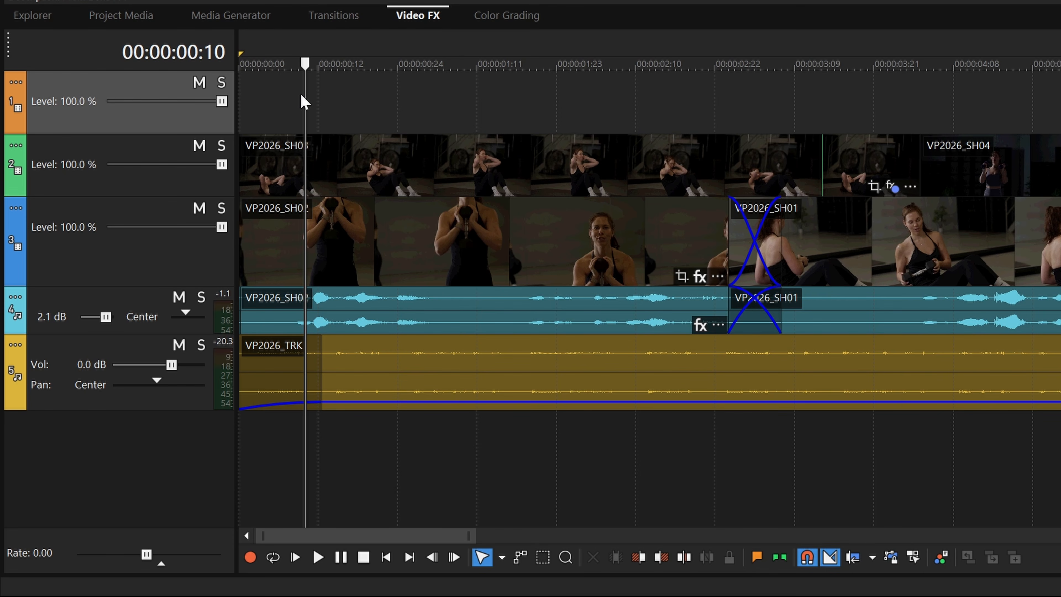
right_click(302, 95)
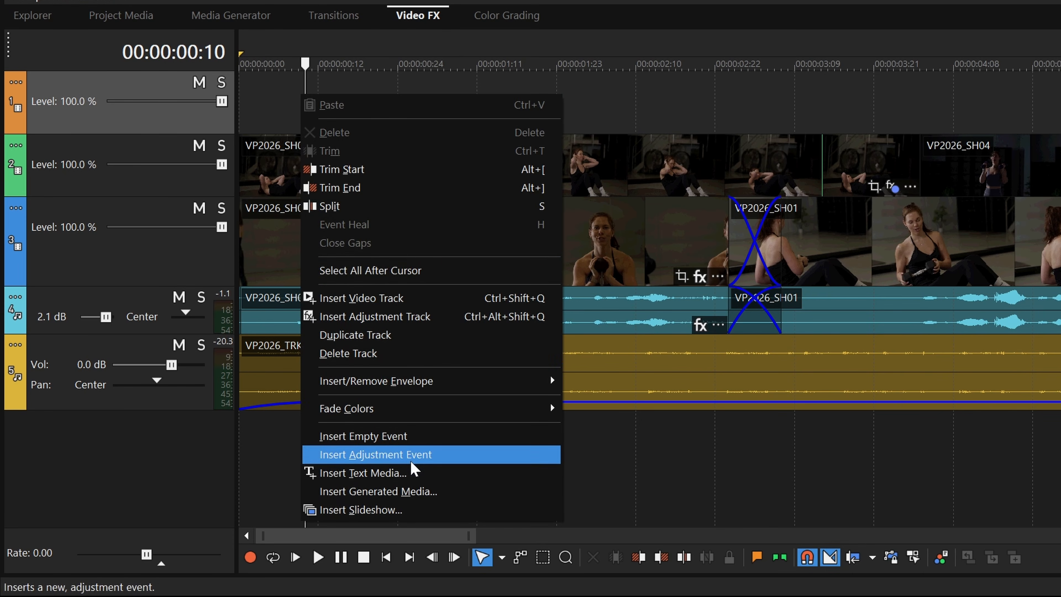
left_click(410, 472)
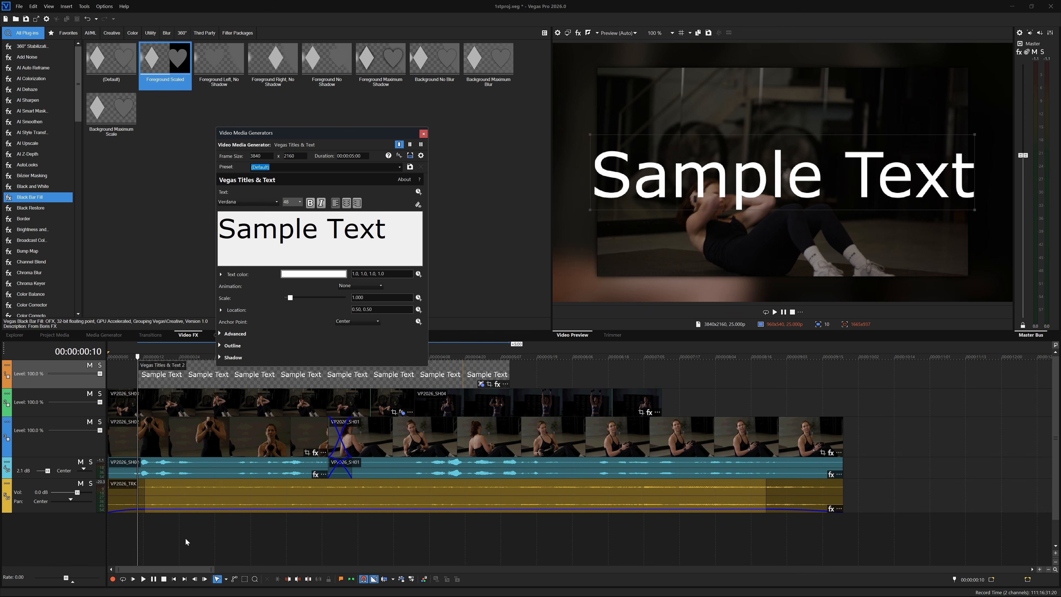
left_click_drag(330, 135, 330, 110)
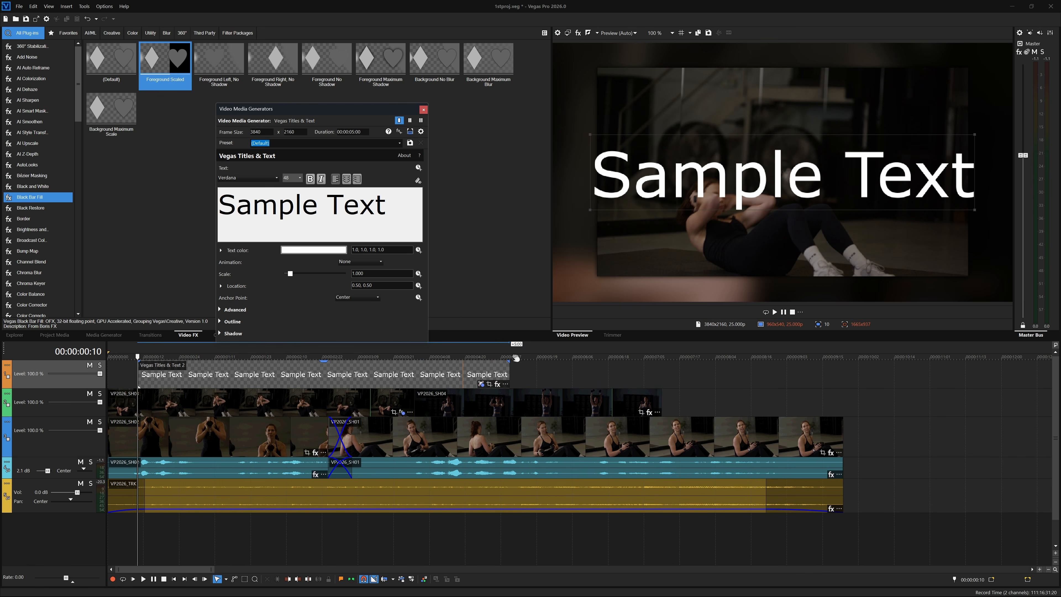
left_click_drag(473, 374, 438, 374)
- Replace the sample title text with "Train & Recover" and set its font to Gill Sans MT
triple_click(383, 206)
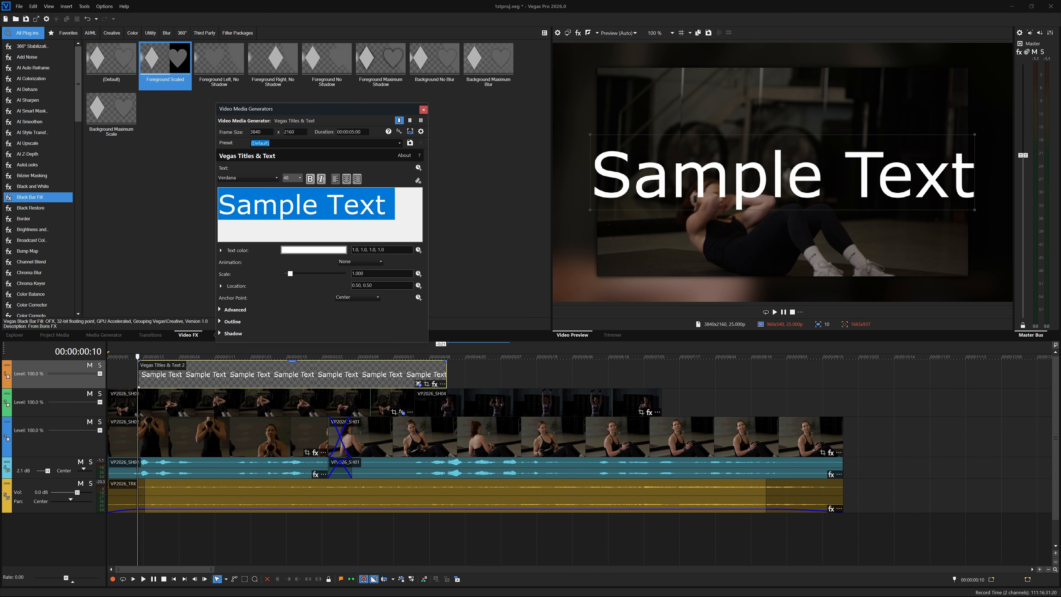
type("Train & Recover")
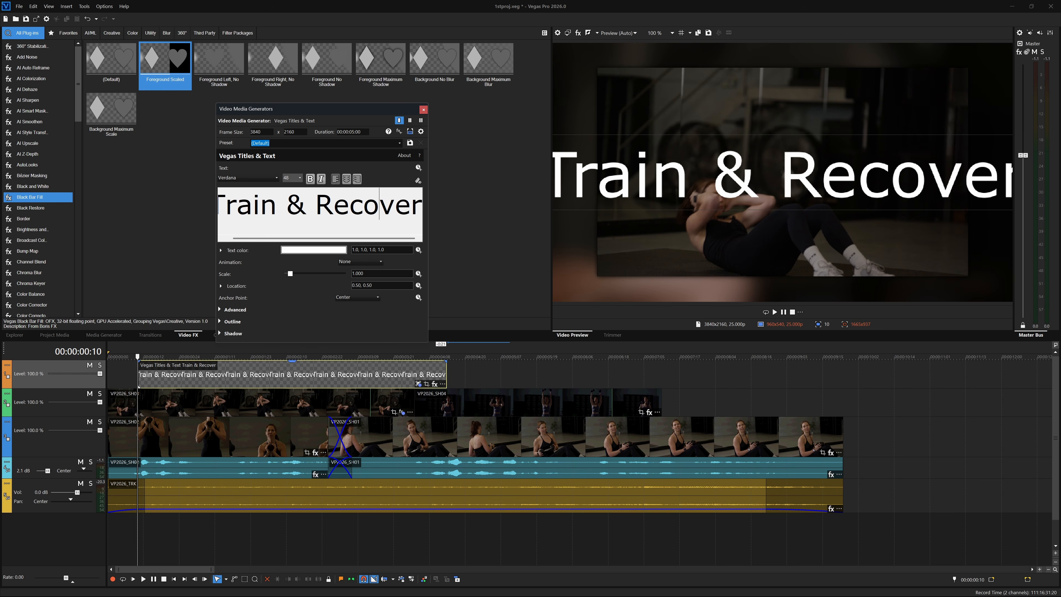
key("ctrl+a")
left_click(261, 178)
key("g")
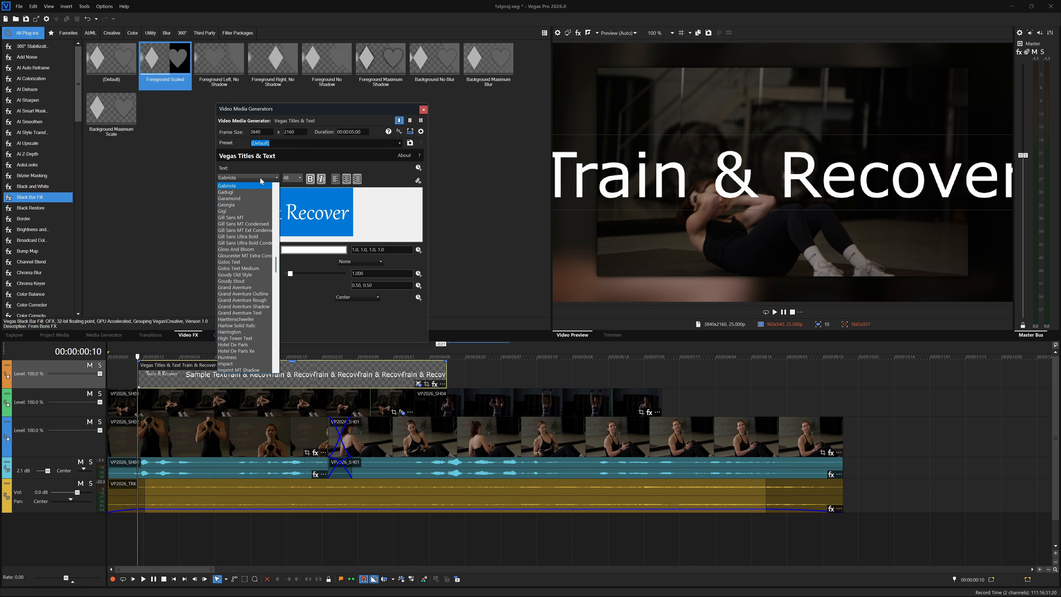
left_click(255, 217)
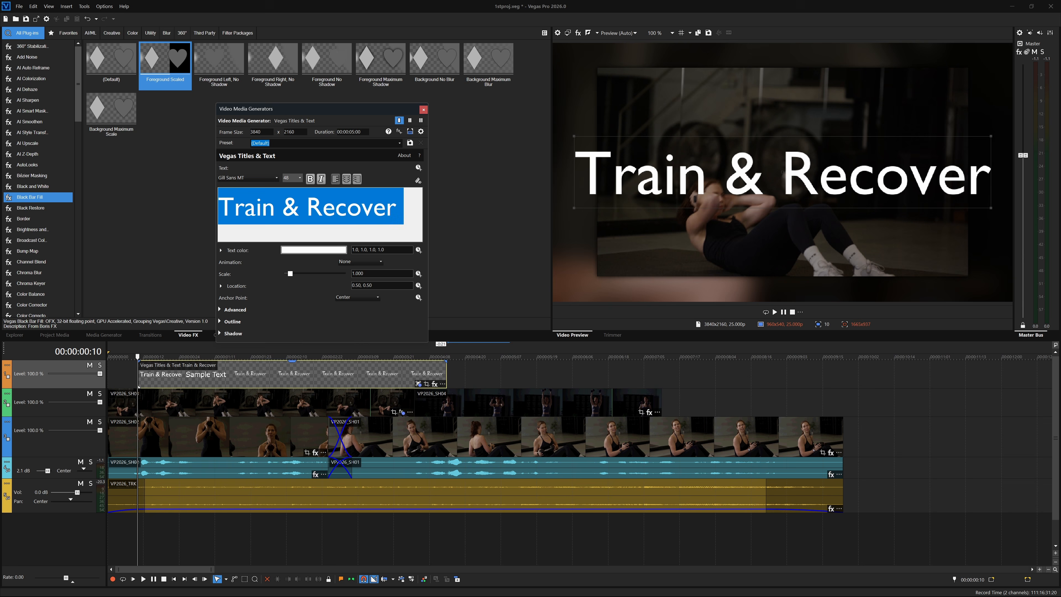
- Set the title's font size to 22 and its text color to yellow (1.0, 0.93, 0.07, 1.0)
left_click(299, 178)
left_click(293, 230)
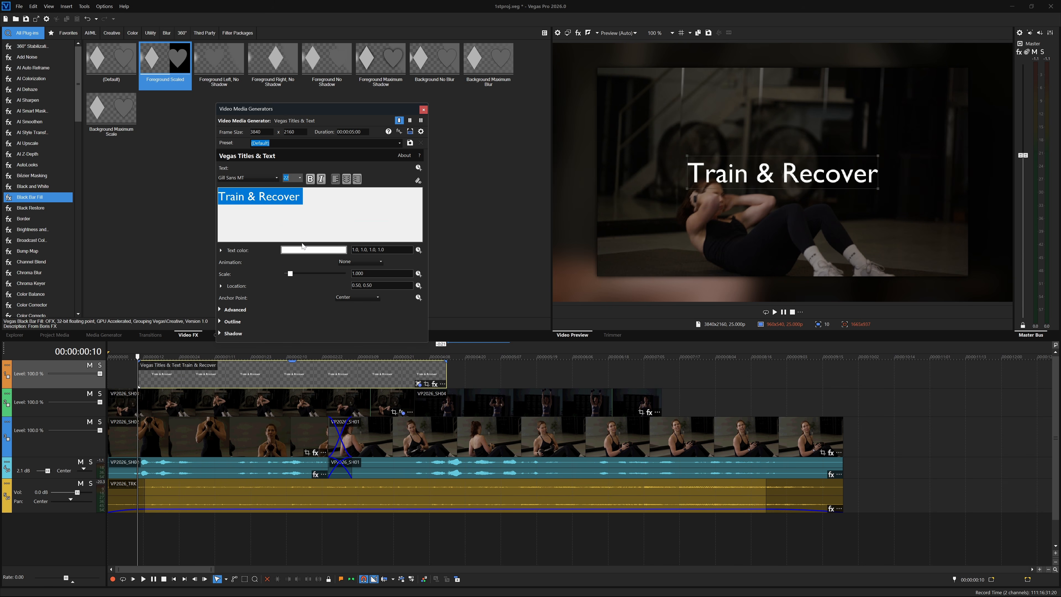
left_click(306, 250)
left_click(340, 342)
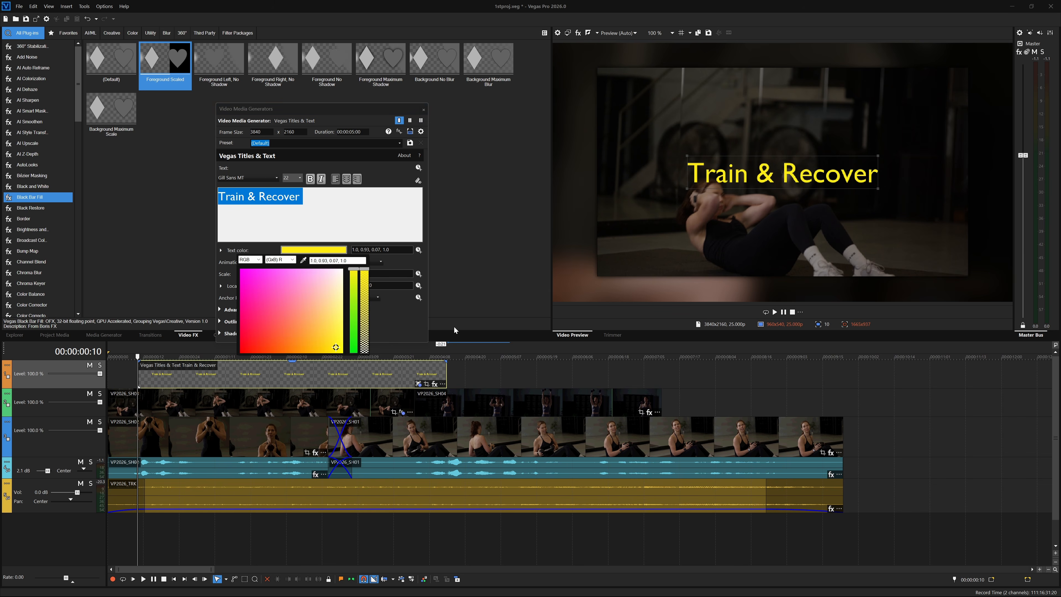
- Try moving the title to the lower part of the frame, and undo the move
left_click(779, 173)
left_click_drag(782, 173, 779, 238)
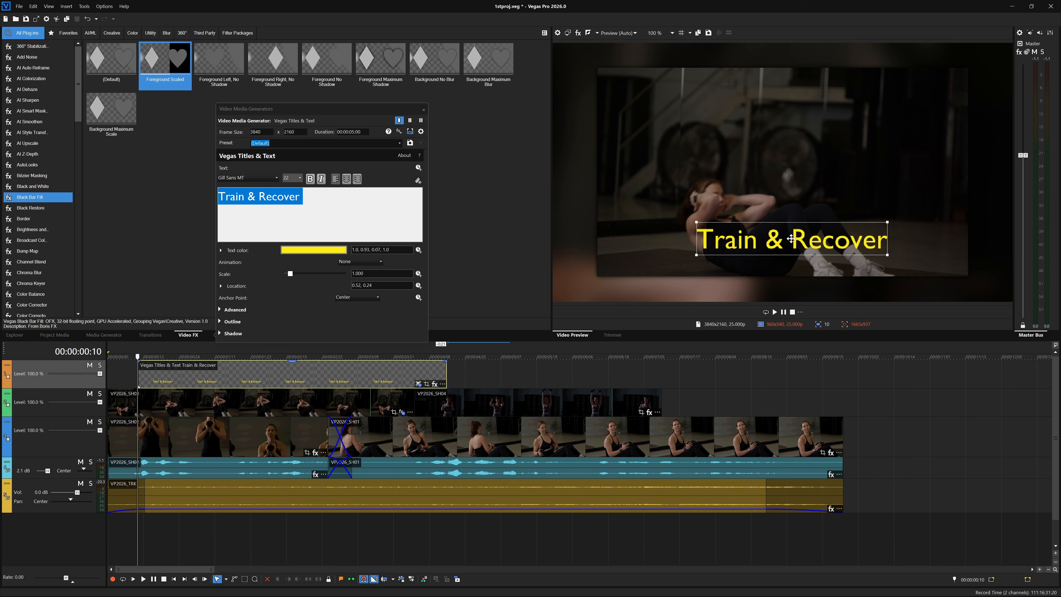
key("ctrl+z")
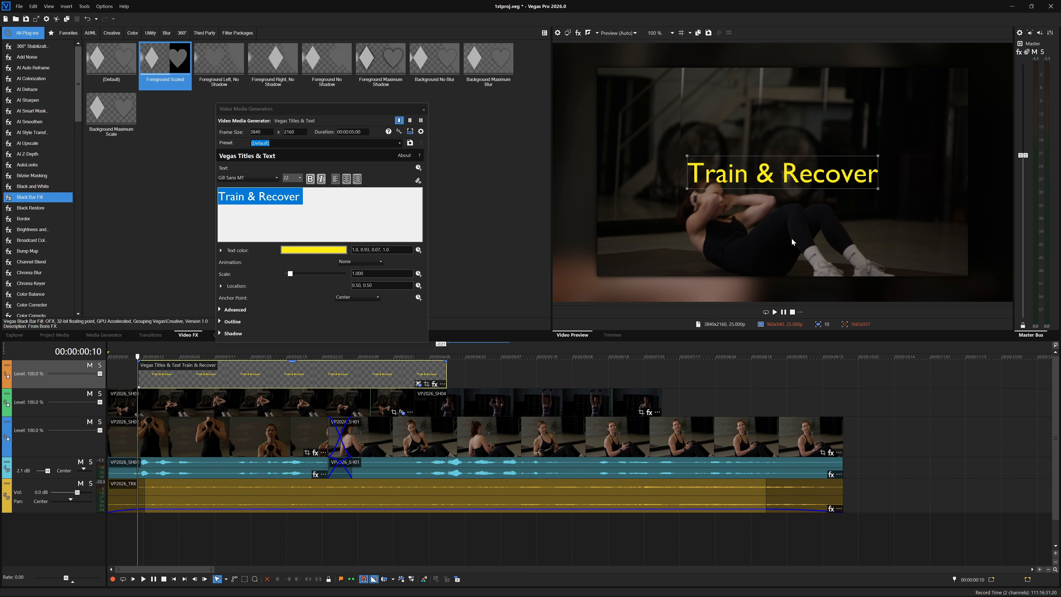
- Close the title settings, add a fade-in and a fade-out to the title event, and play it back from before its start
left_click(424, 109)
left_click_drag(138, 361, 164, 361)
left_click_drag(446, 360, 414, 361)
left_click(126, 353)
key("space")
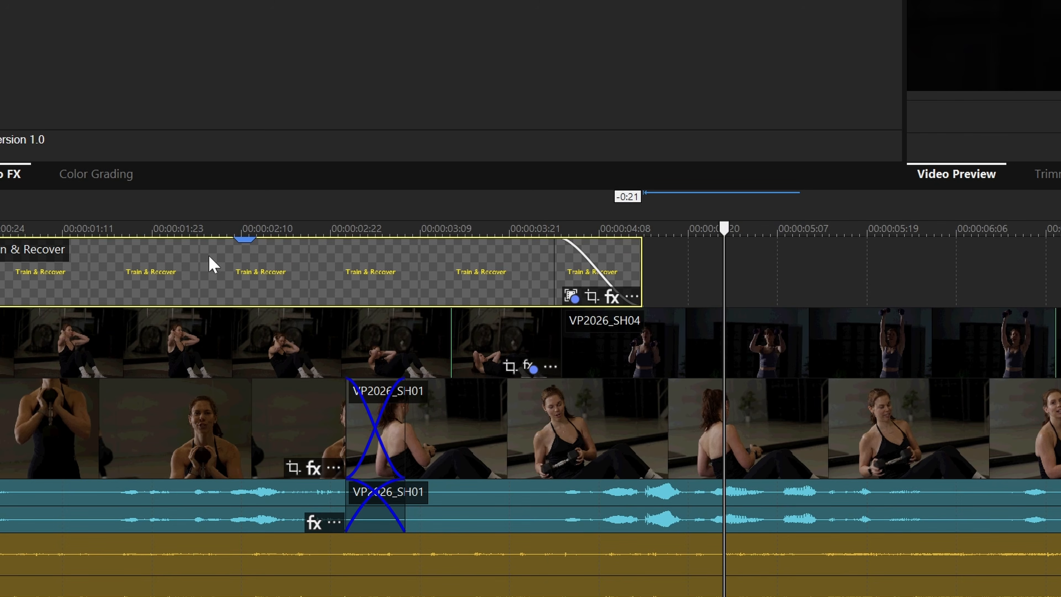
- Place the playhead at 00:00:02:17 and reopen the title event's generated media settings once to review them before closing
left_click(308, 354)
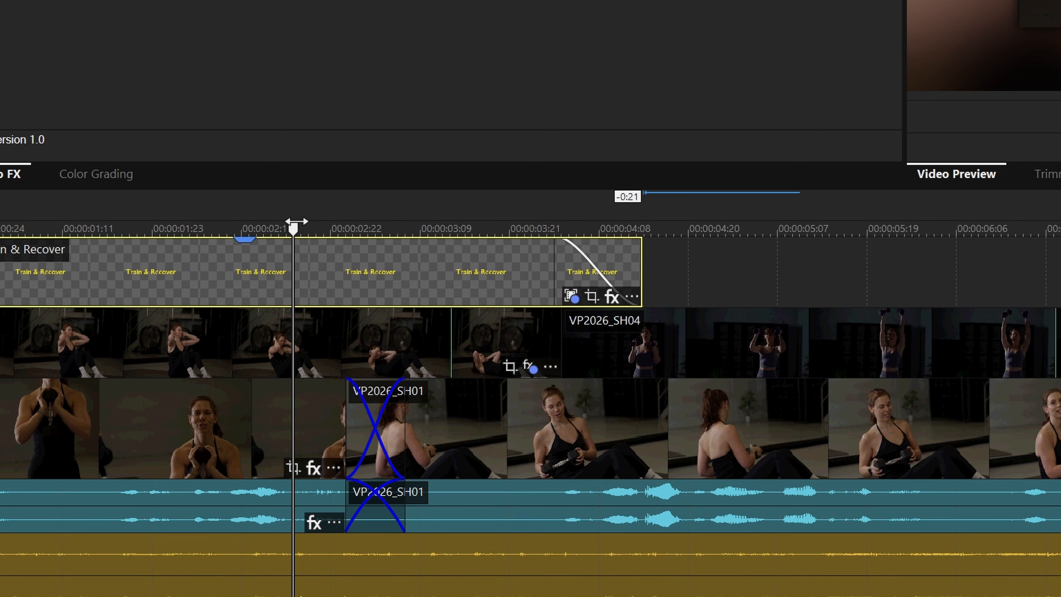
left_click(571, 297)
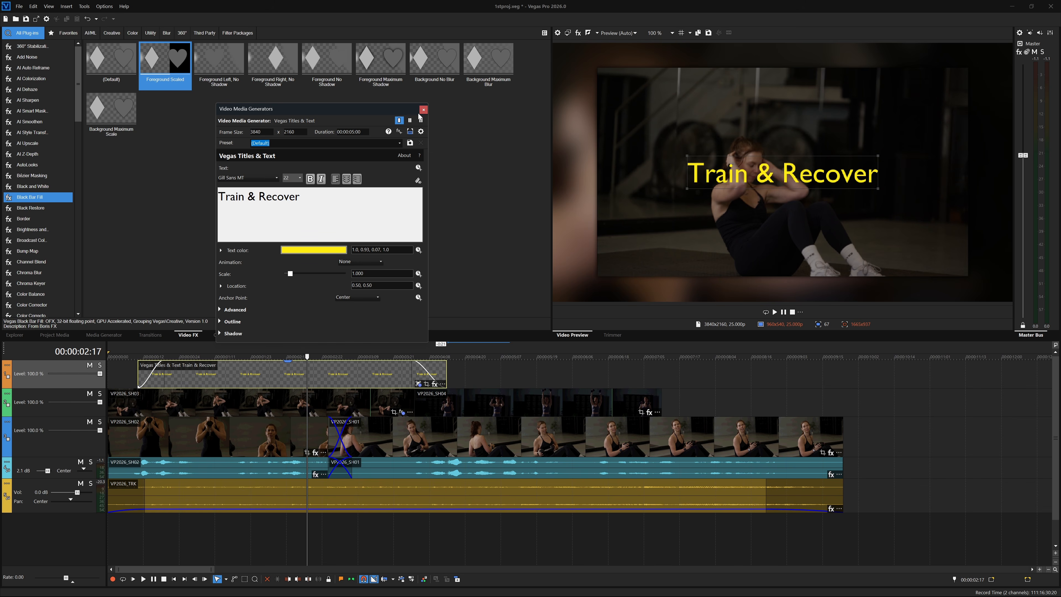
left_click(423, 110)
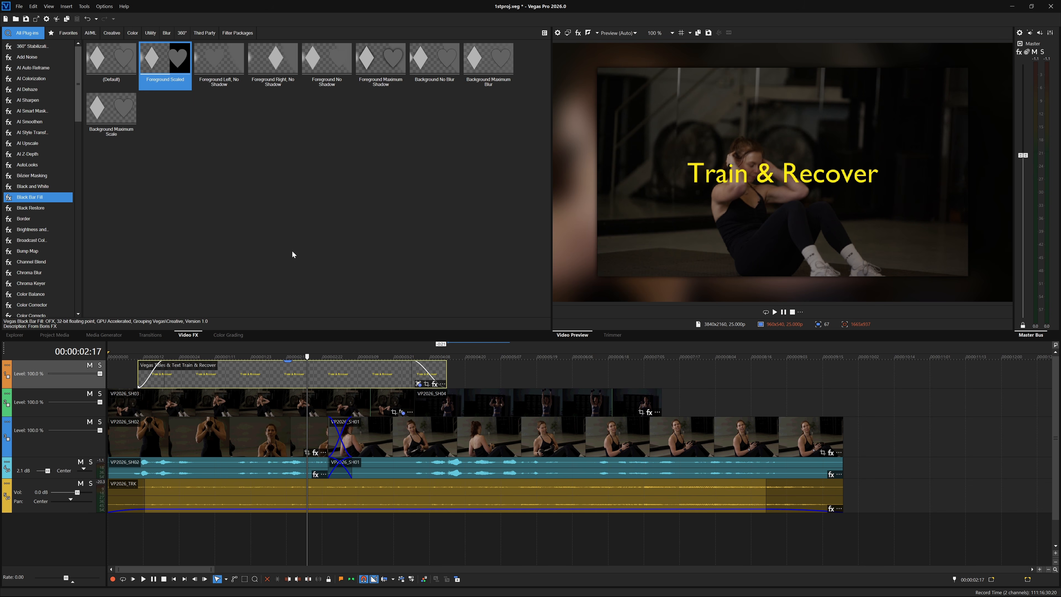
- Apply the Push Left transition preset to both the fade-in and the fade-out of the title event
left_click(150, 335)
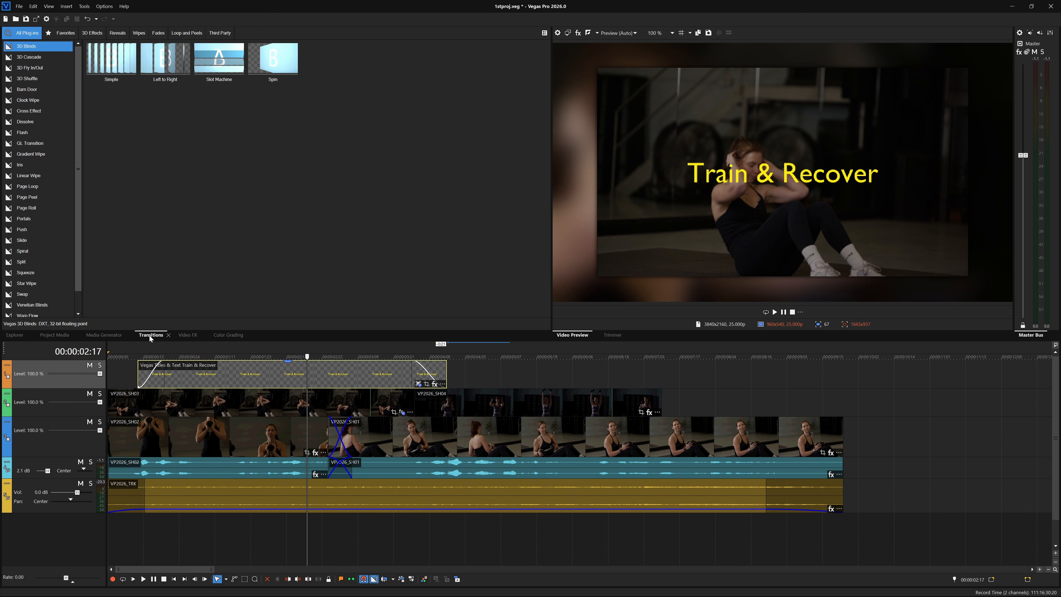
left_click(30, 230)
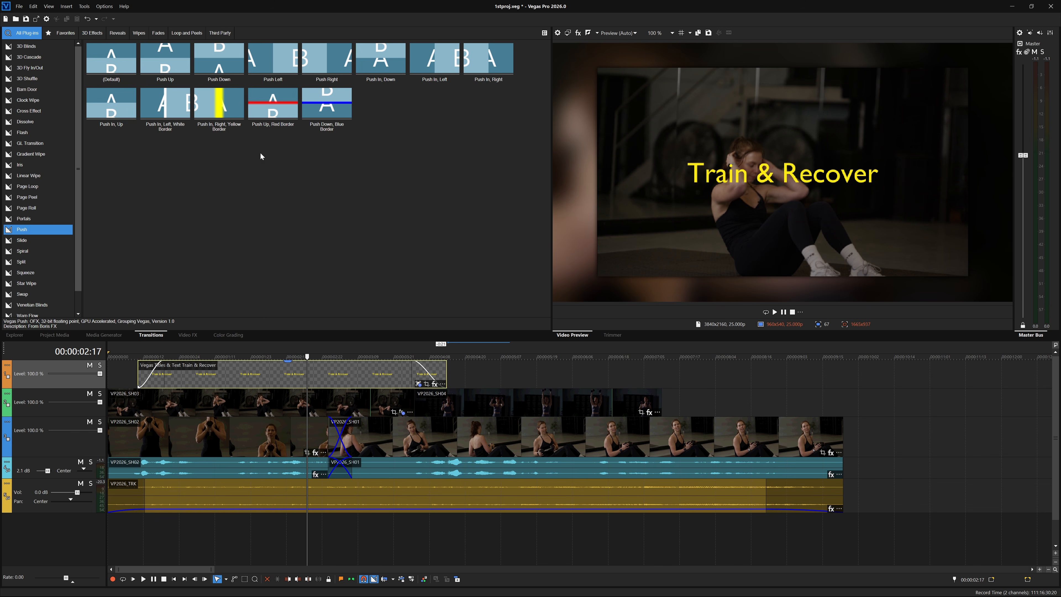
left_click_drag(273, 63, 148, 374)
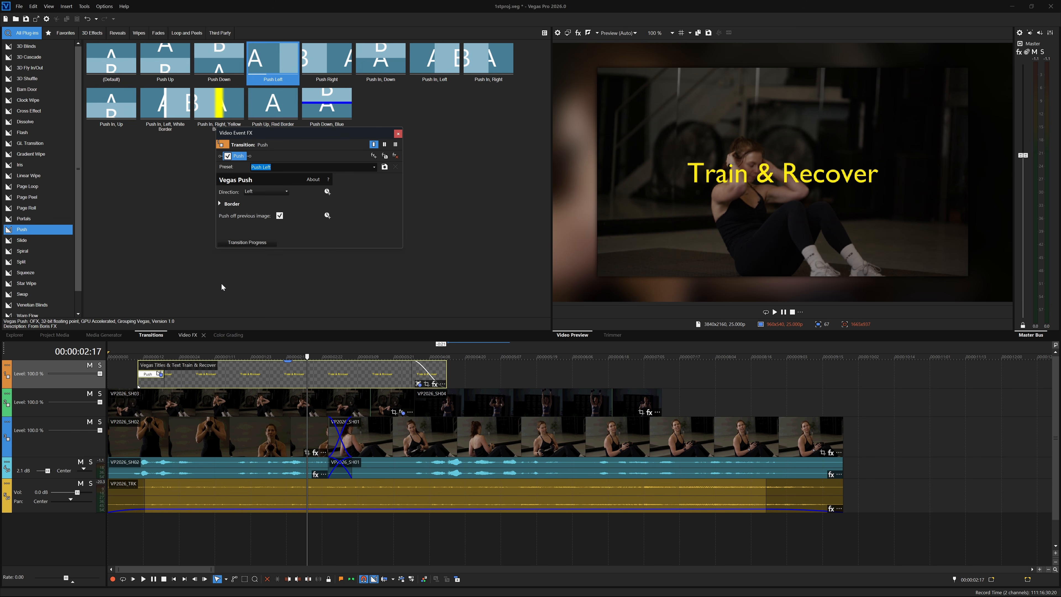
left_click_drag(267, 64, 433, 373)
- Shorten both Push transitions on the title event and scrub through it to 00:00:02:14
left_click_drag(327, 194, 337, 195)
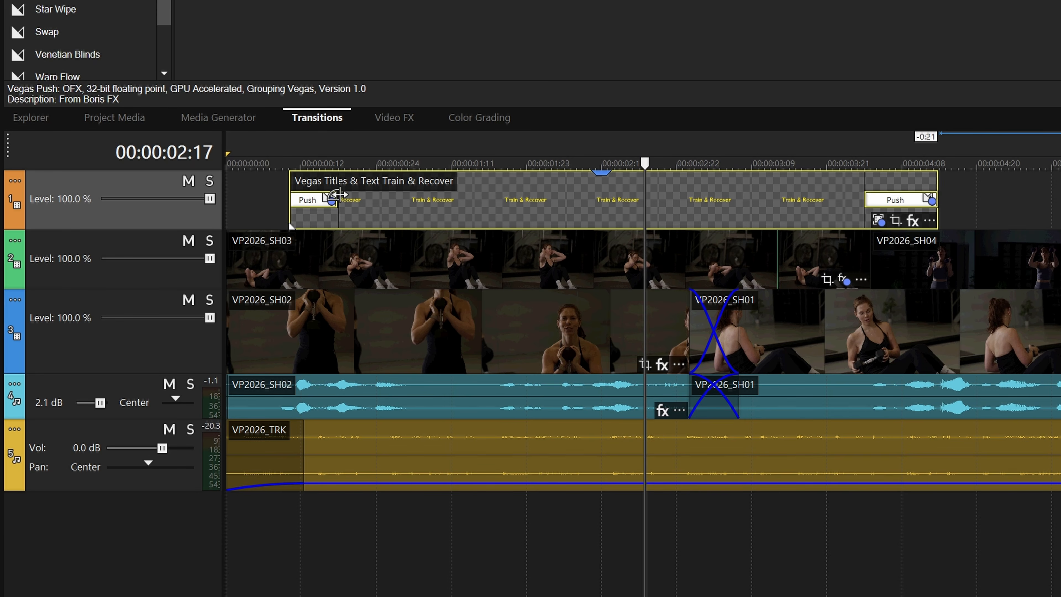
left_click_drag(865, 194, 891, 192)
left_click_drag(645, 160, 416, 158)
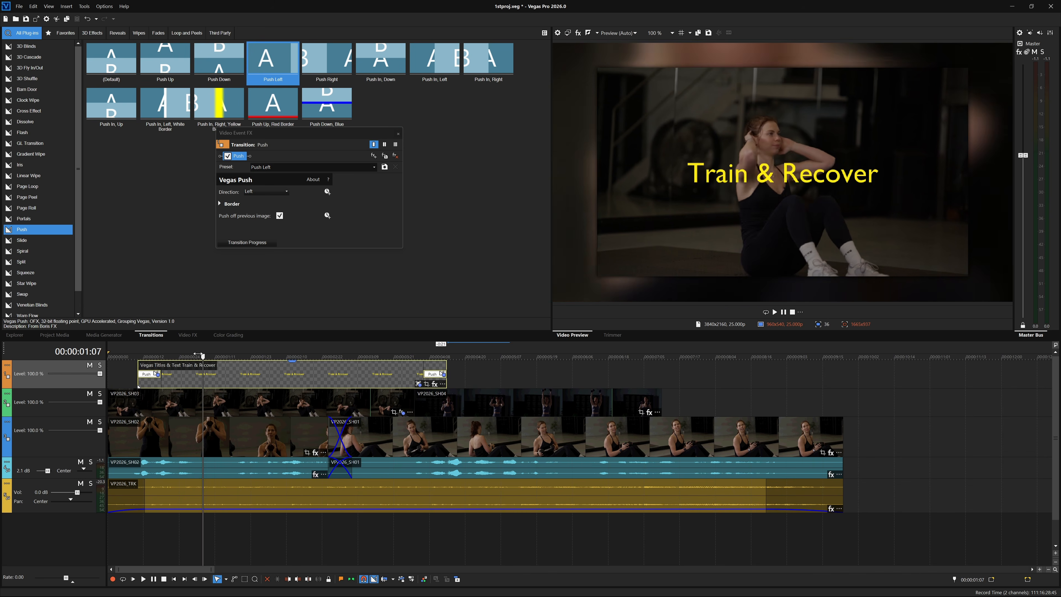
left_click_drag(197, 356, 299, 365)
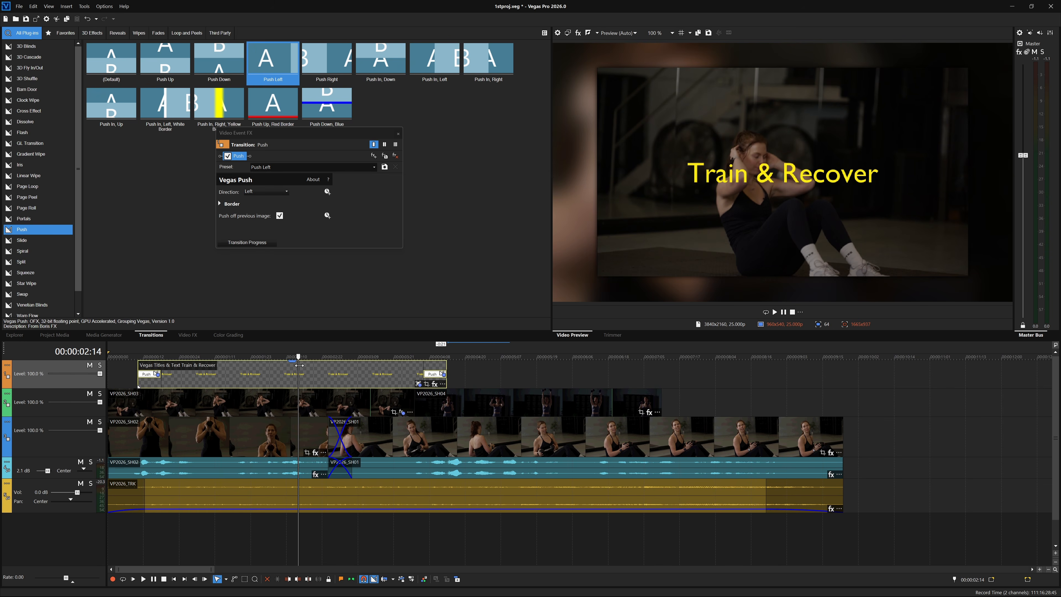
- Apply the default Linear Wipe transition to the start of VP2026_SH04 and shorten it to 10 frames
left_click(66, 175)
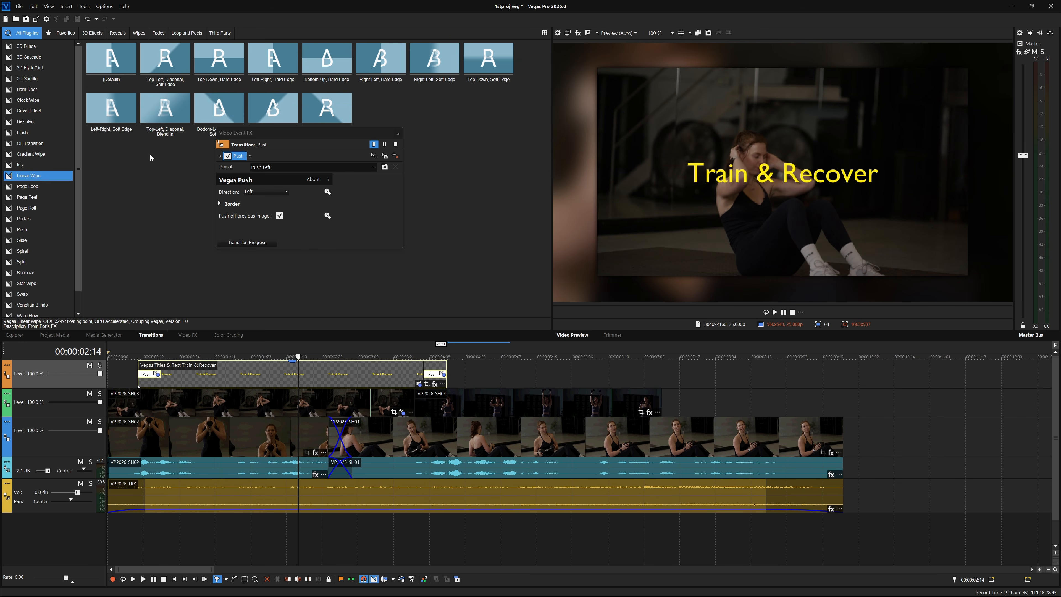
left_click_drag(107, 64, 417, 404)
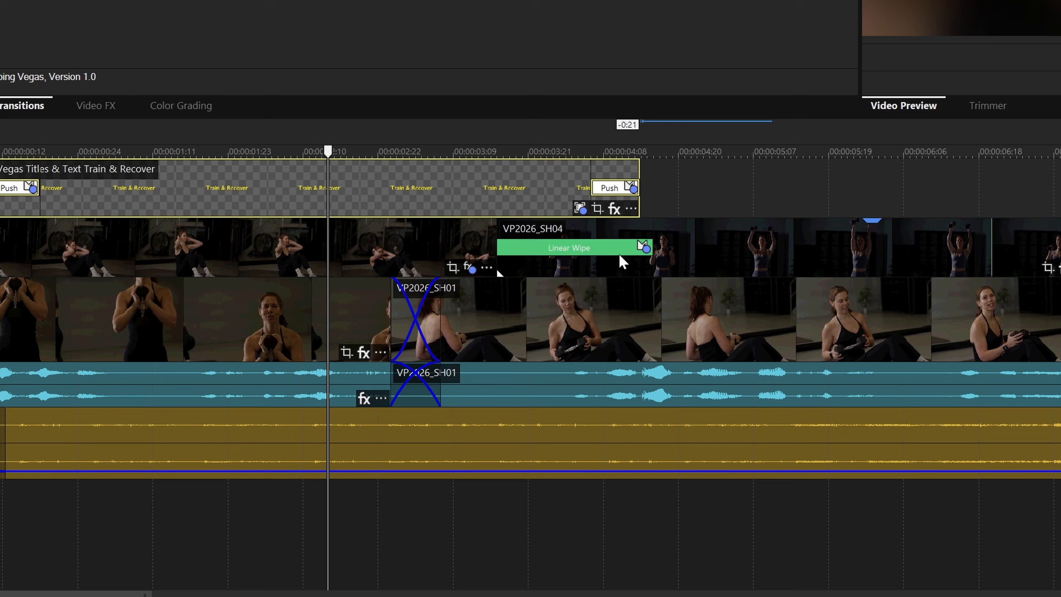
left_click_drag(652, 246, 614, 245)
- Adjust the edit between VP2026_SH03 and VP2026_SH04 so the clips overlap for 10 frames under the Linear Wipe, and close the transition settings
left_click_drag(494, 251, 551, 250)
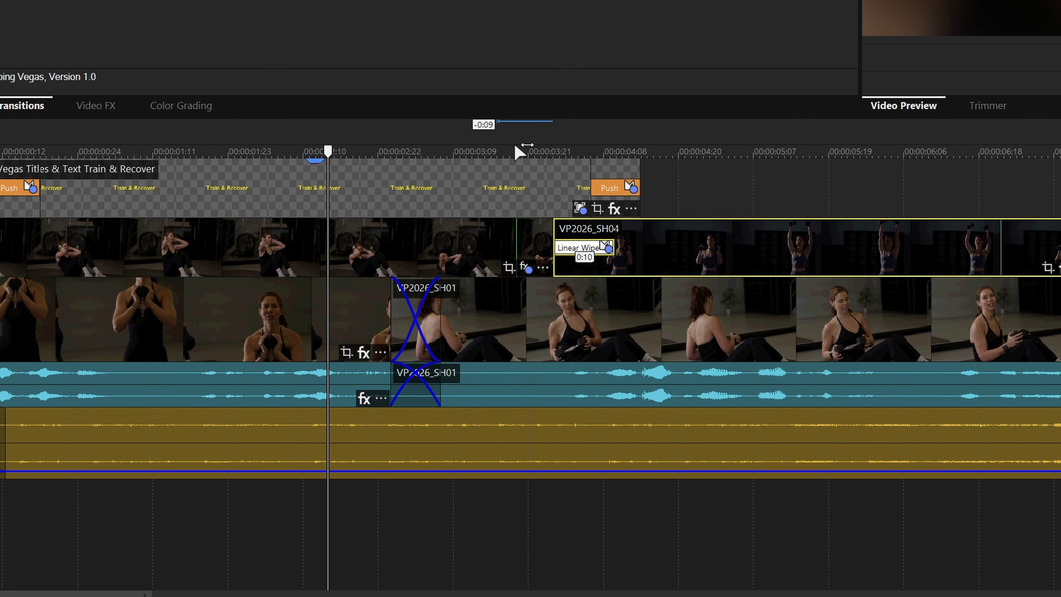
left_click(509, 153)
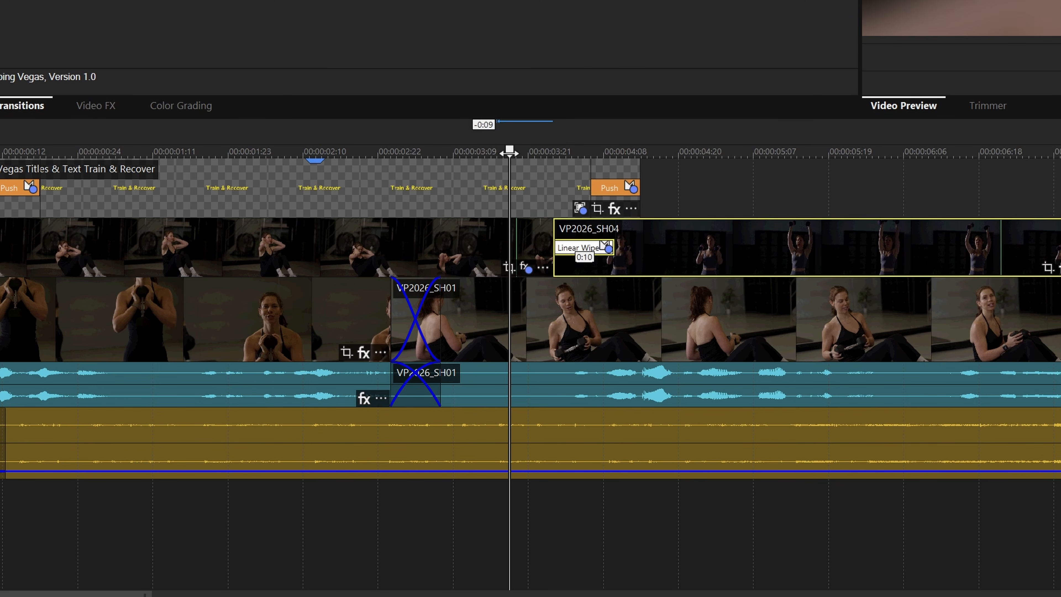
mouse_move(612, 246)
left_mouse_down()
mouse_move(552, 245)
mouse_move(638, 256)
mouse_move(615, 255)
left_mouse_up()
left_click_drag(510, 154, 540, 157)
left_click_drag(399, 359, 236, 362)
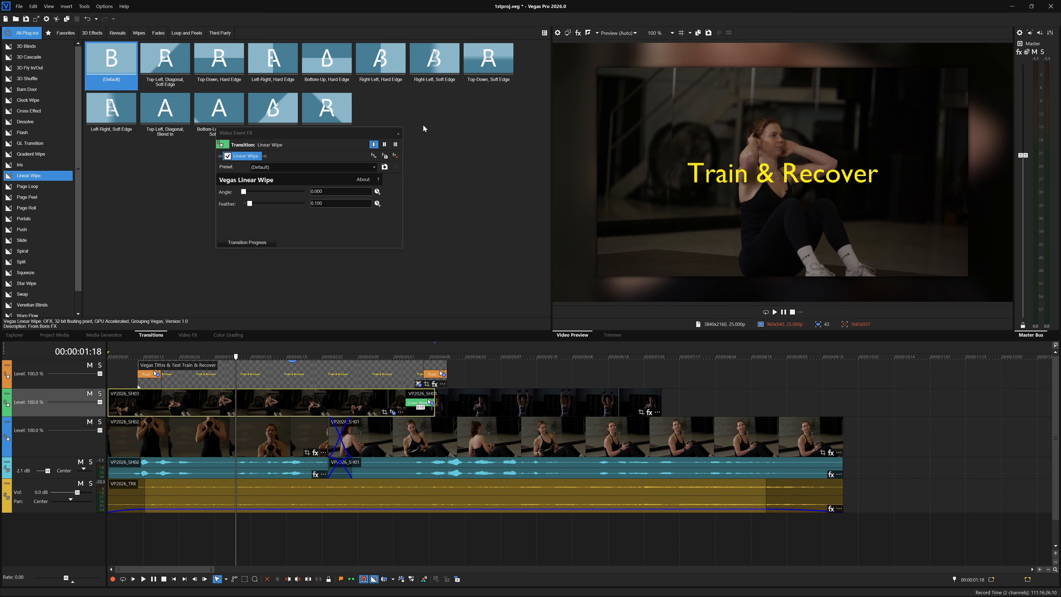
left_click(397, 134)
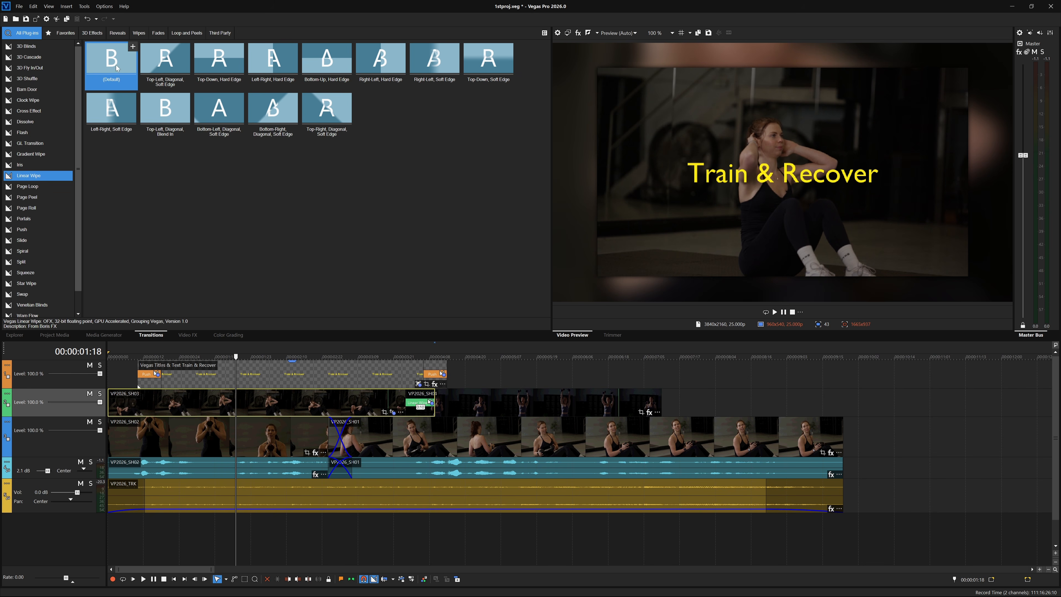
- Switch to the Color Correction window layout and enlarge the video preview in both height and width
left_click(48, 7)
mouse_move(126, 37)
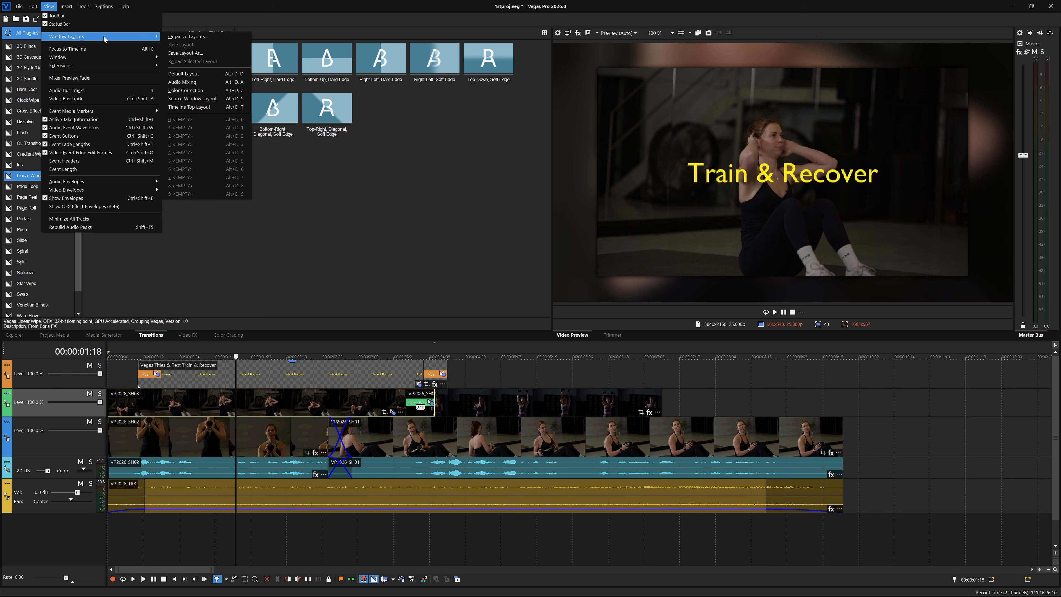
left_click(221, 91)
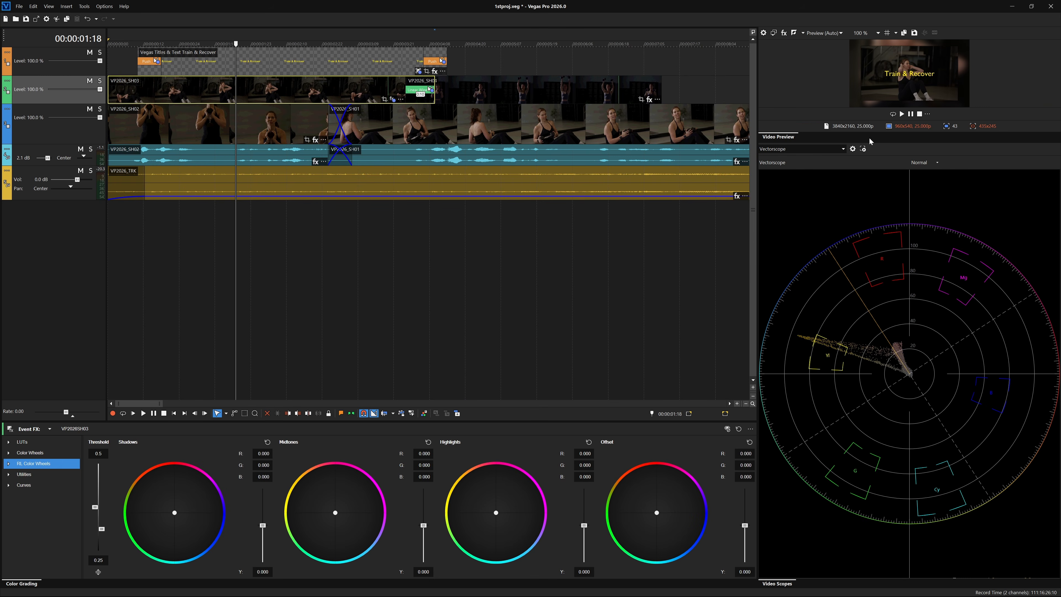
left_click_drag(880, 142, 837, 305)
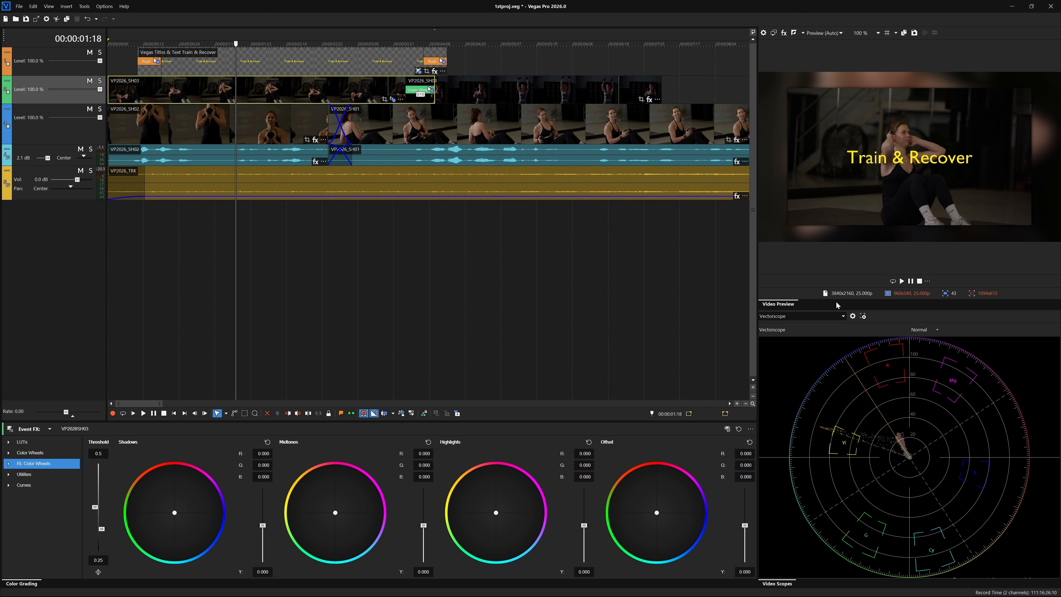
left_click_drag(757, 290, 647, 302)
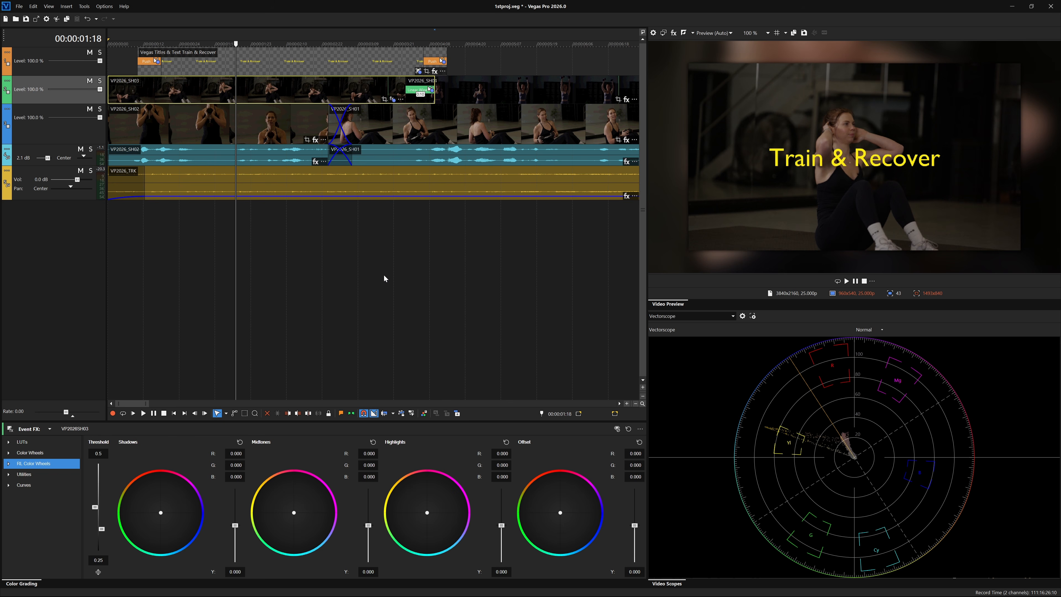
- On VP2026_SH03, set brightness to 0.038, contrast to 0.0450, saturation to 1.150, temperature to about -615 and tint to 2.120
left_click(506, 90)
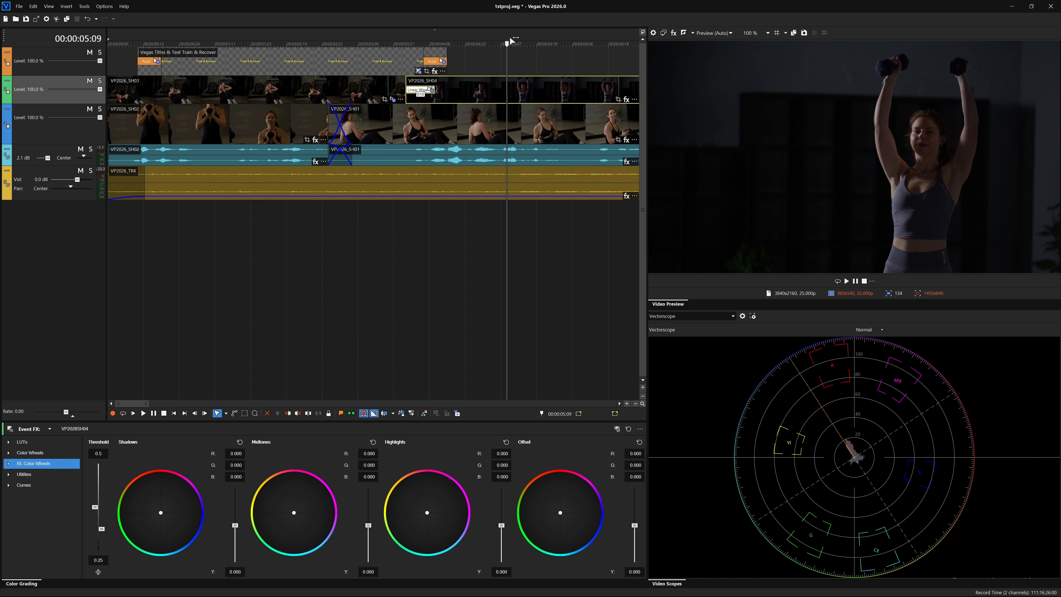
left_click_drag(508, 42, 117, 78)
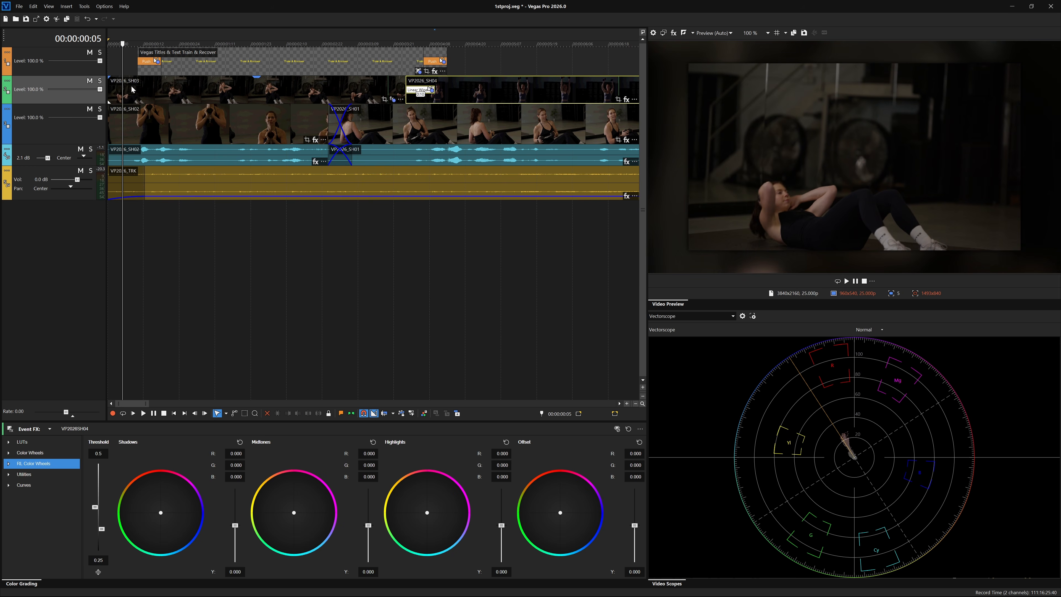
left_click(132, 89)
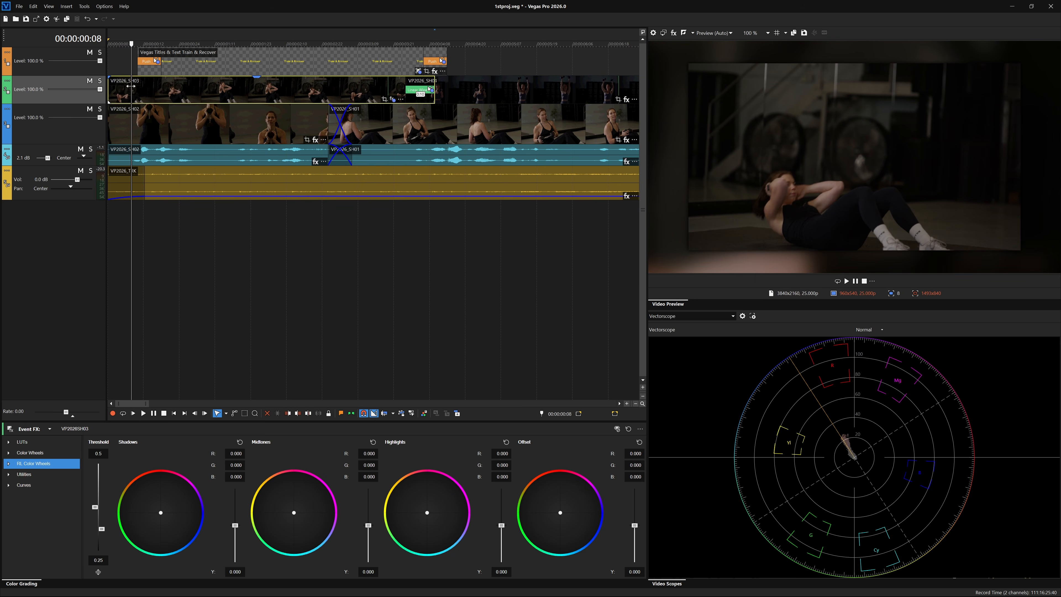
left_click(38, 474)
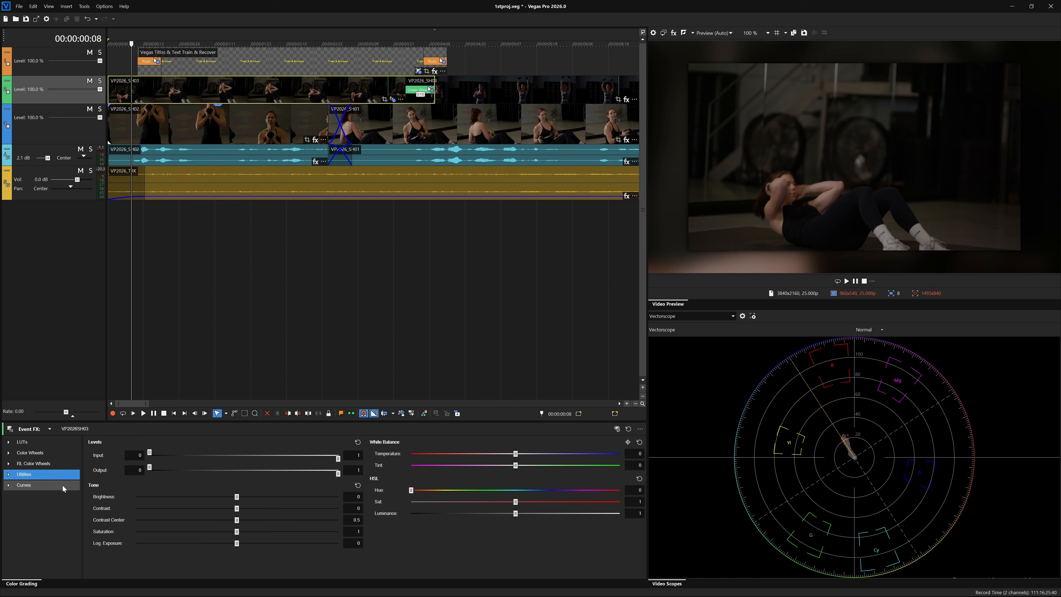
left_click_drag(237, 496, 241, 509)
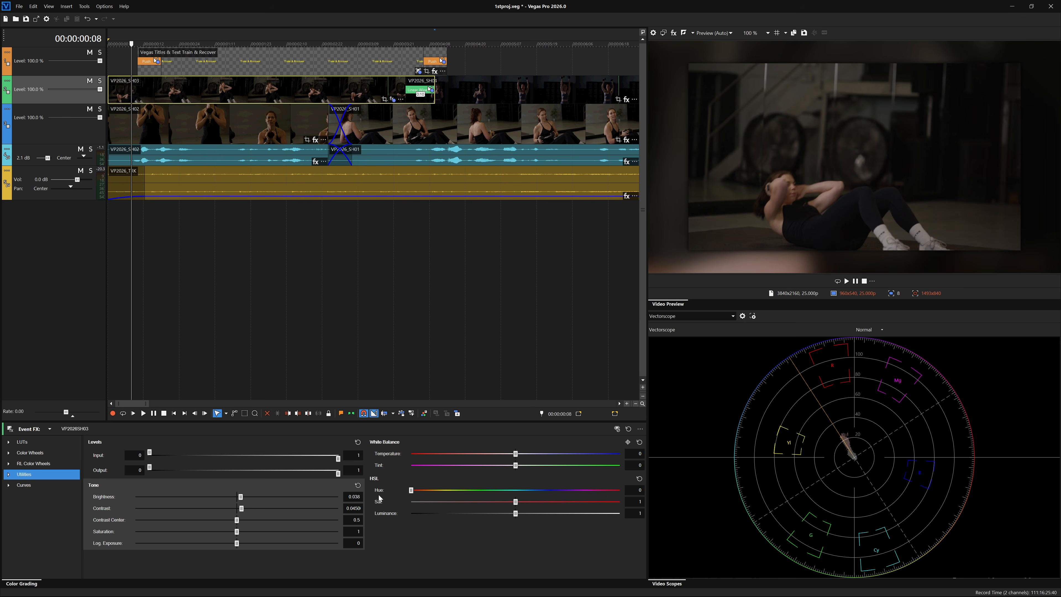
mouse_move(517, 453)
left_mouse_down()
mouse_move(491, 456)
mouse_move(535, 466)
mouse_move(518, 471)
left_mouse_up()
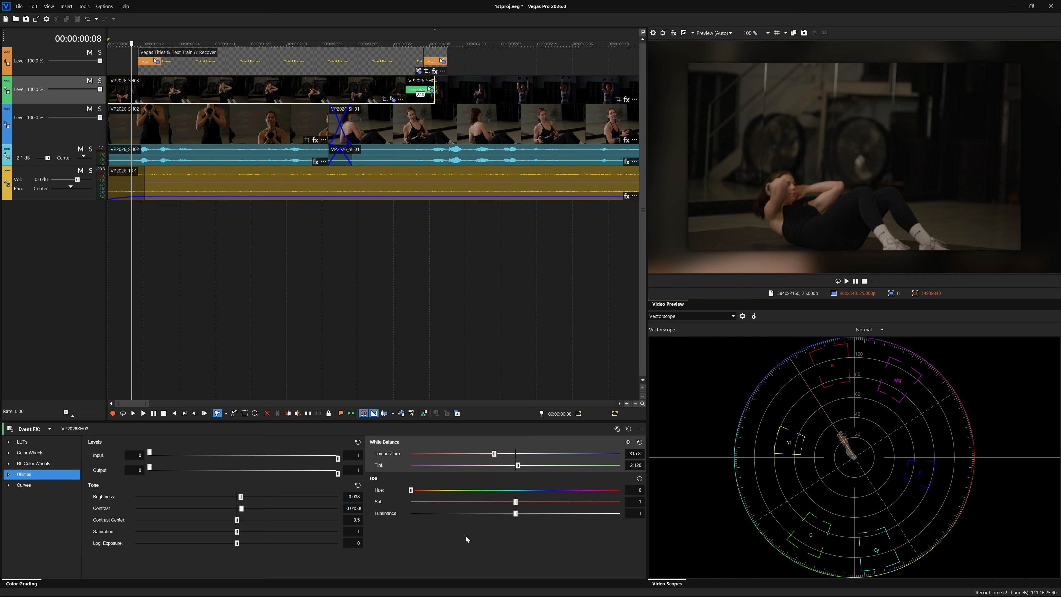
left_click_drag(237, 531, 253, 535)
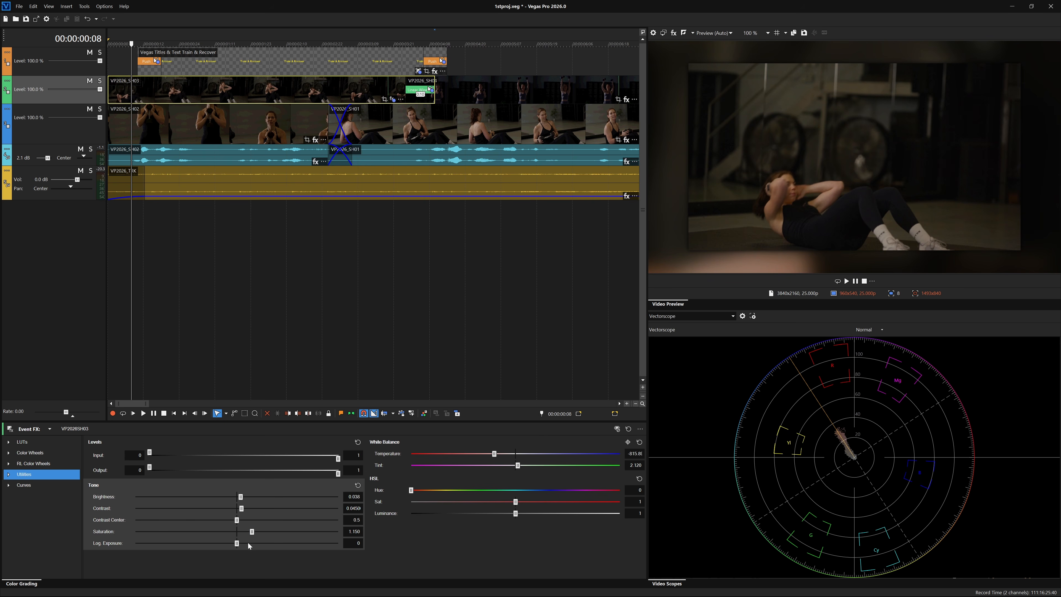
- Raise VP2026_SH03's overall lift slightly and set its gain to 1.197 in the color wheels, keeping gamma at 1.000
left_click(47, 452)
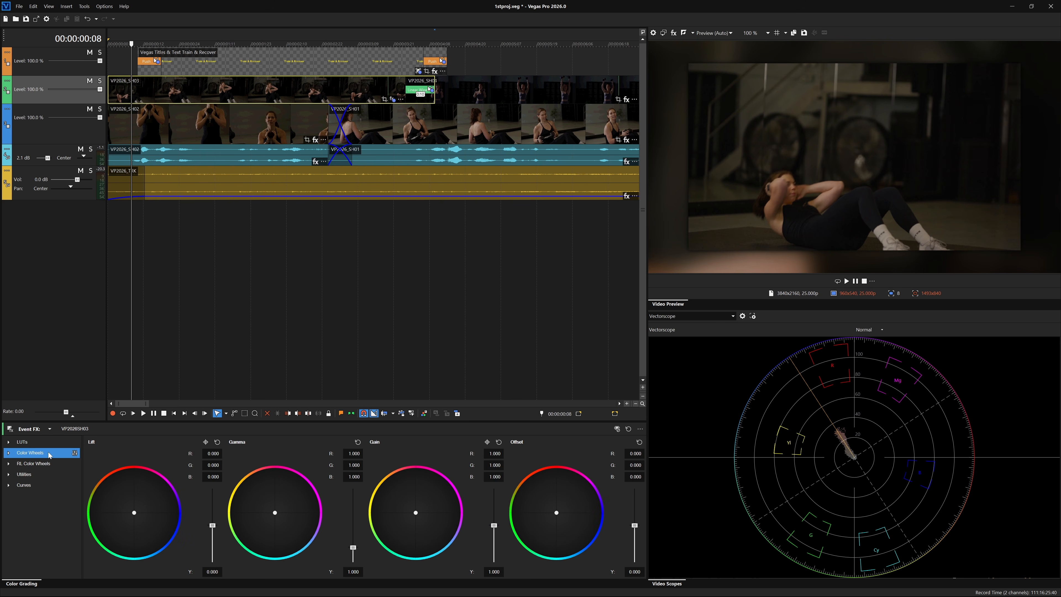
left_click_drag(214, 526, 214, 527)
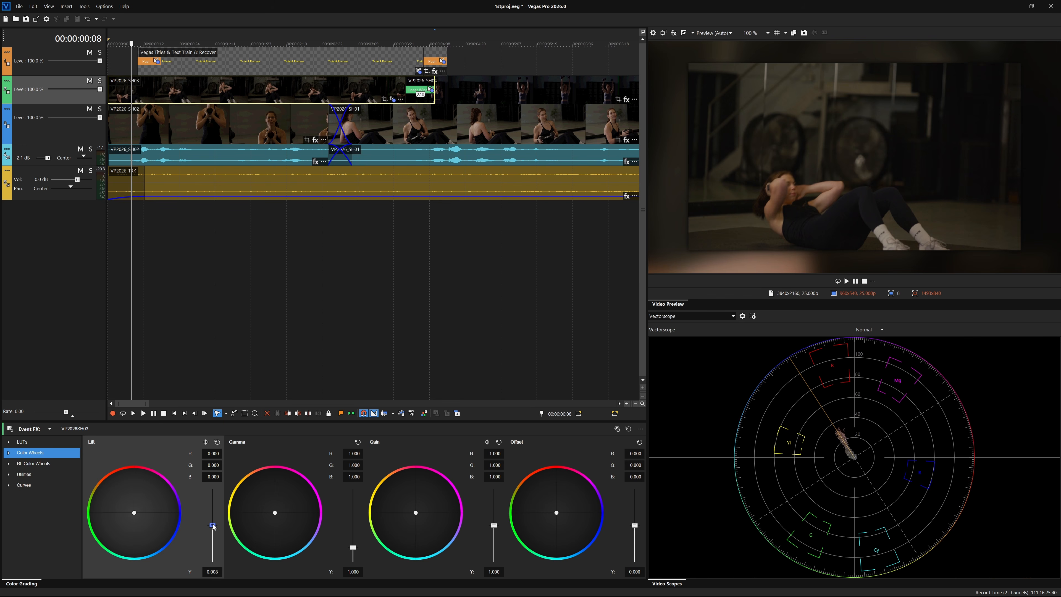
left_click_drag(497, 530, 497, 521)
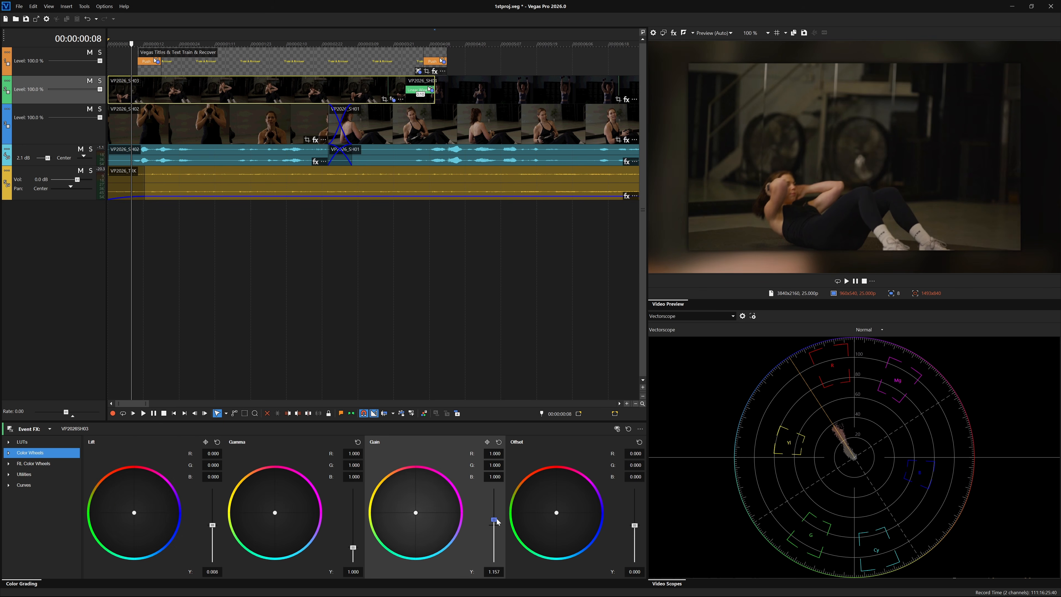
left_click_drag(353, 551, 353, 548)
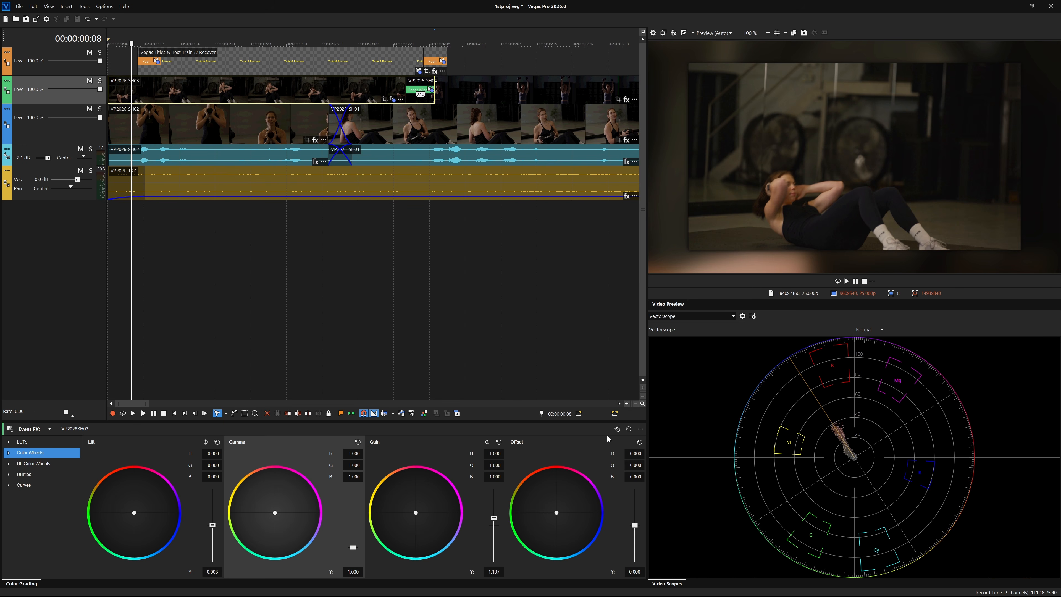
- Compare VP2026_SH03 with and without its color grade by repeatedly bypassing and re-enabling it
left_click(617, 431)
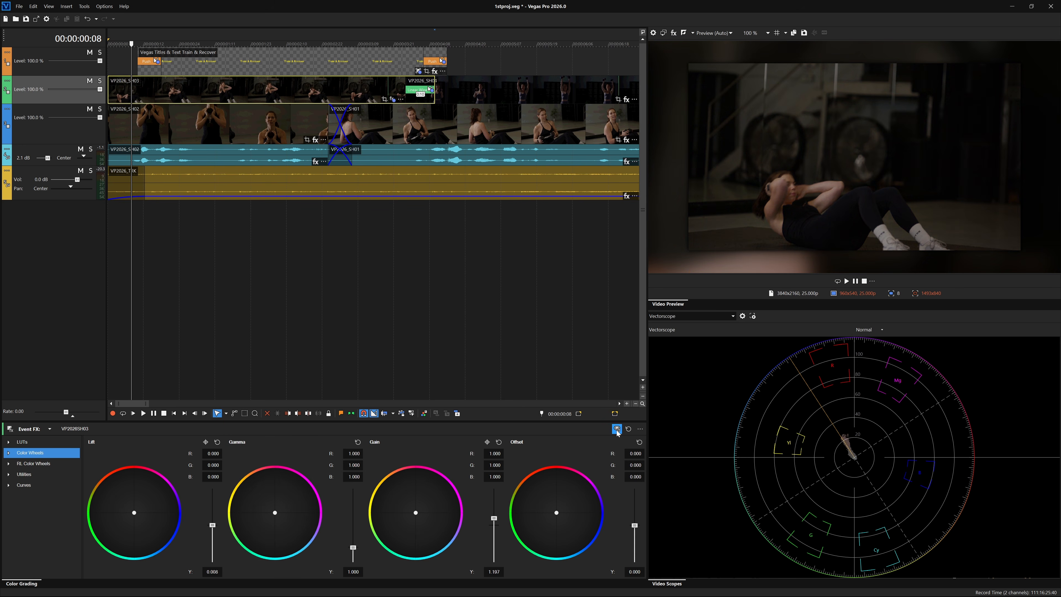
left_click(617, 430)
left_click(617, 431)
left_click(617, 430)
left_click(616, 431)
left_click(617, 430)
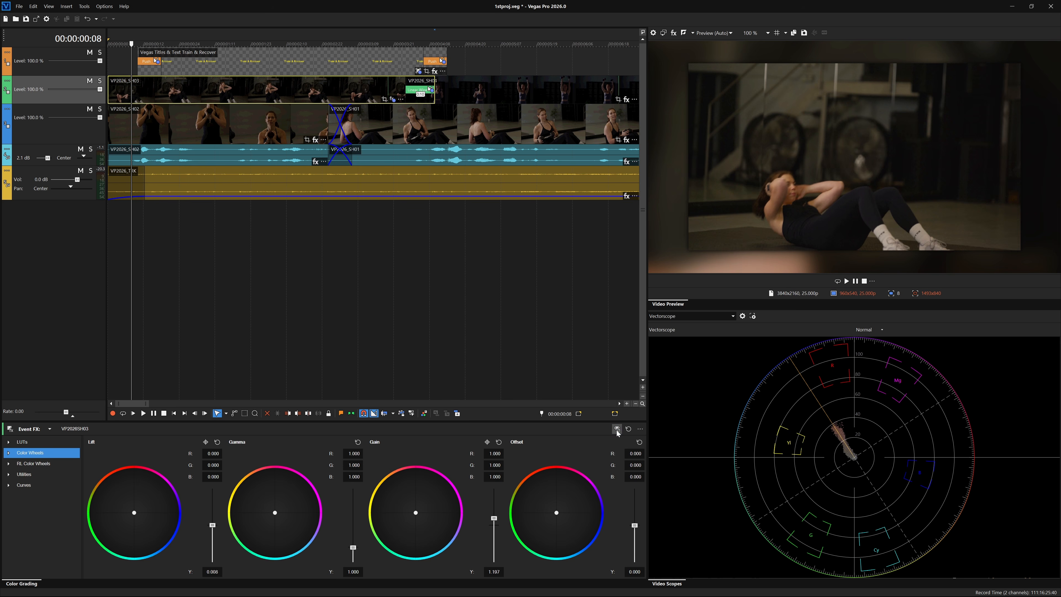
left_click(617, 430)
left_click(616, 430)
- Grade VP2026_SH04 with the color wheels, setting overall gain to 1.443, lift to -0.007 and gamma to 1.076
left_click(488, 94)
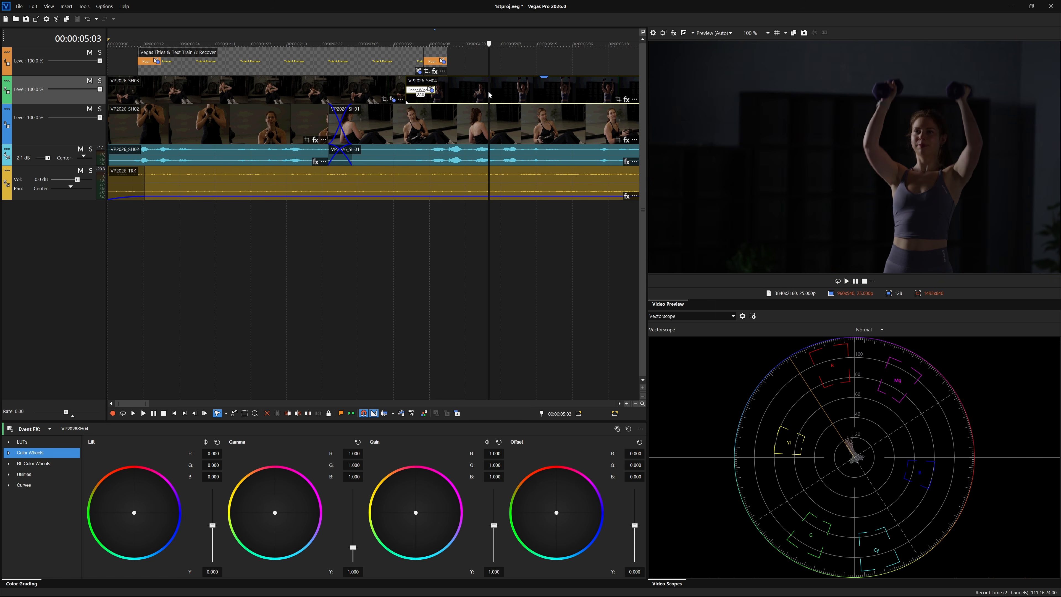
left_click_drag(494, 526, 495, 510)
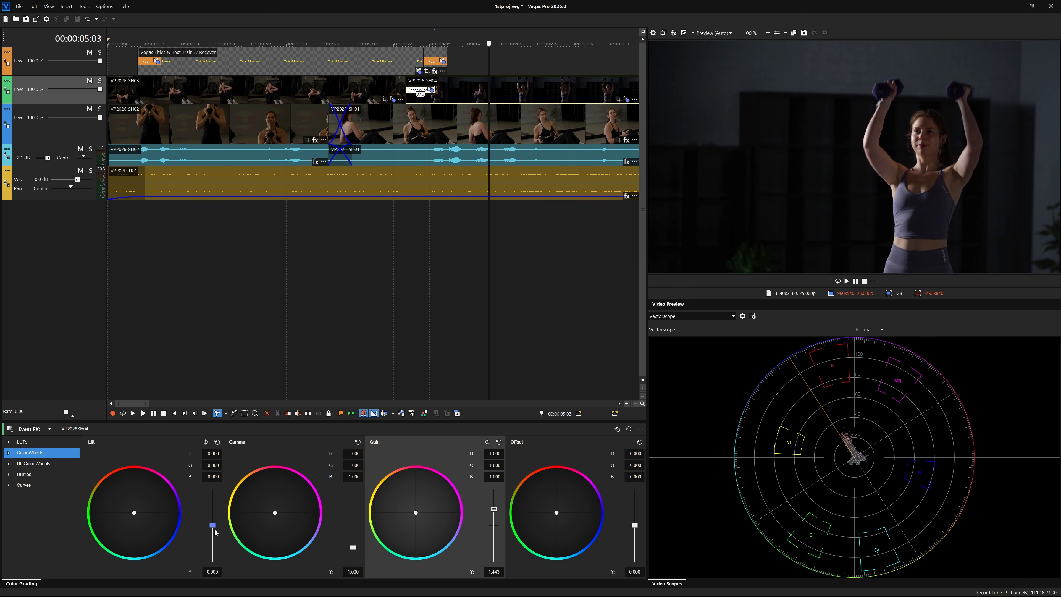
left_click_drag(212, 526, 213, 527)
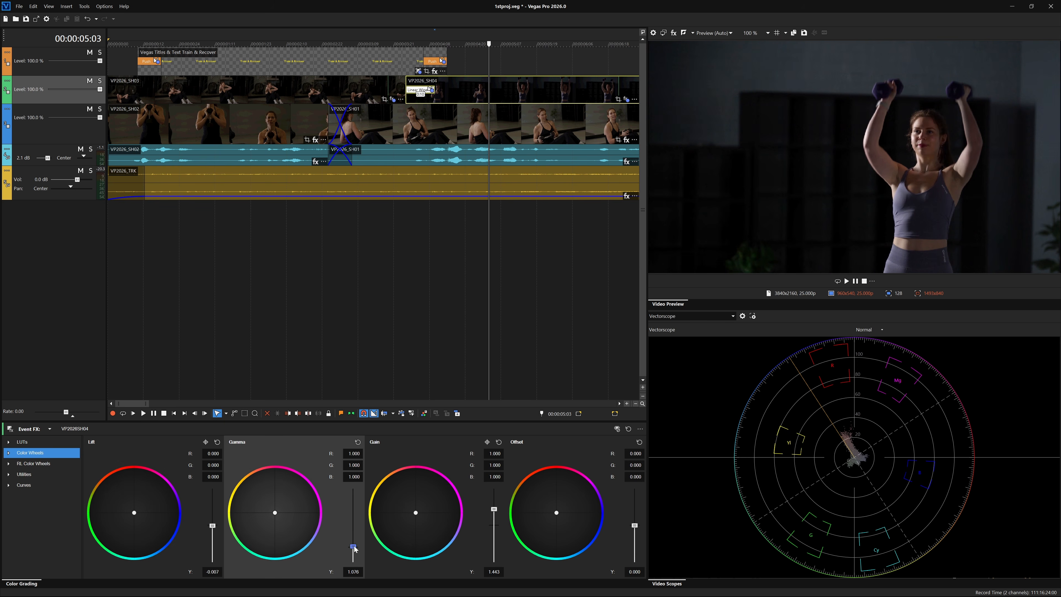
- Compare VP2026_SH04 before and after grading by toggling the color grading bypass, leaving the grade enabled
left_click(616, 431)
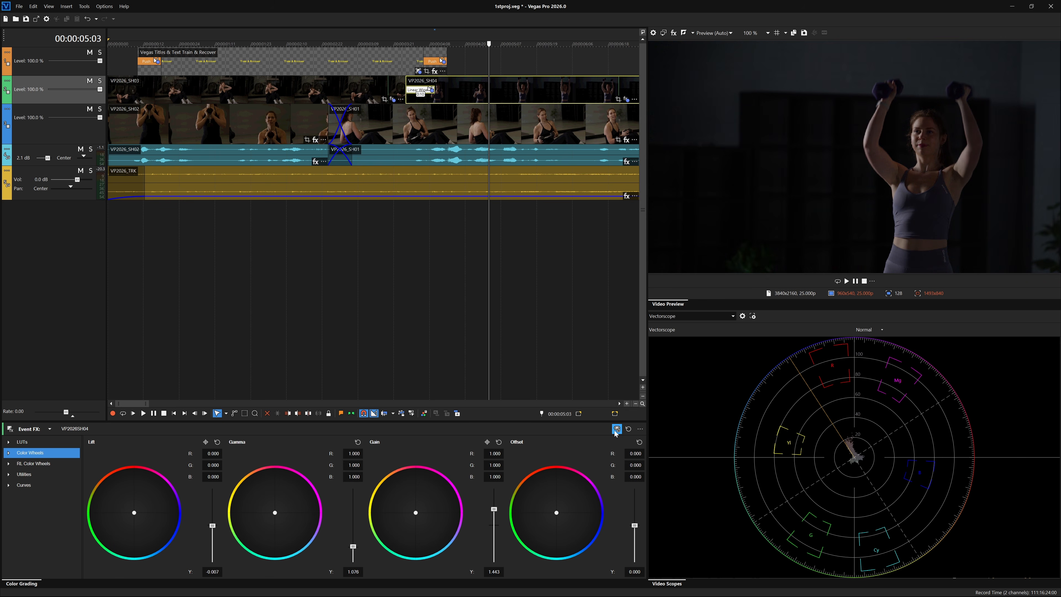
left_click(614, 430)
left_click(614, 430)
left_click(614, 431)
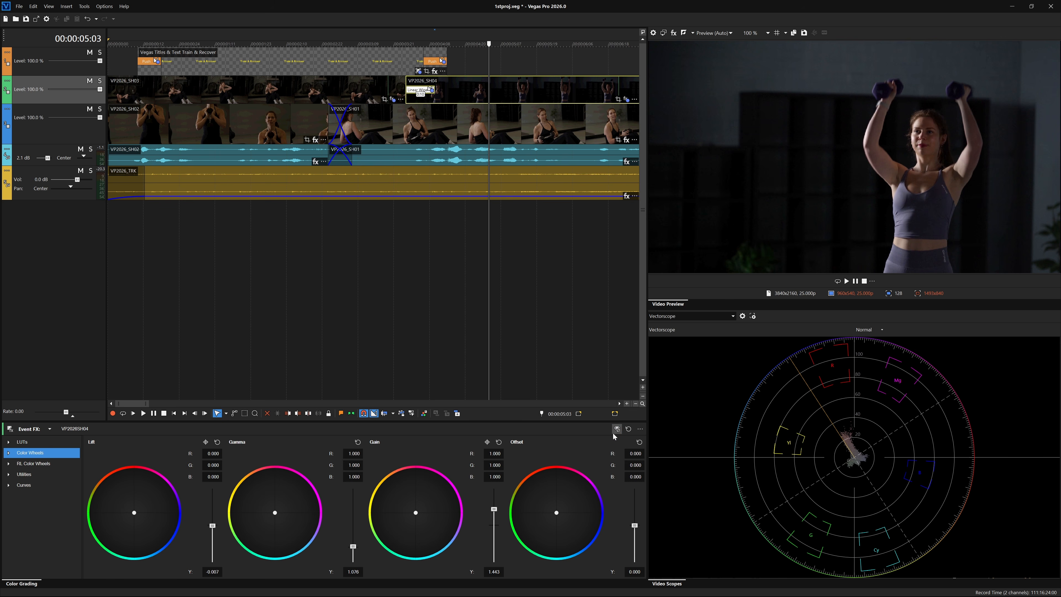
- Switch back to the Default Layout window layout
left_click(49, 7)
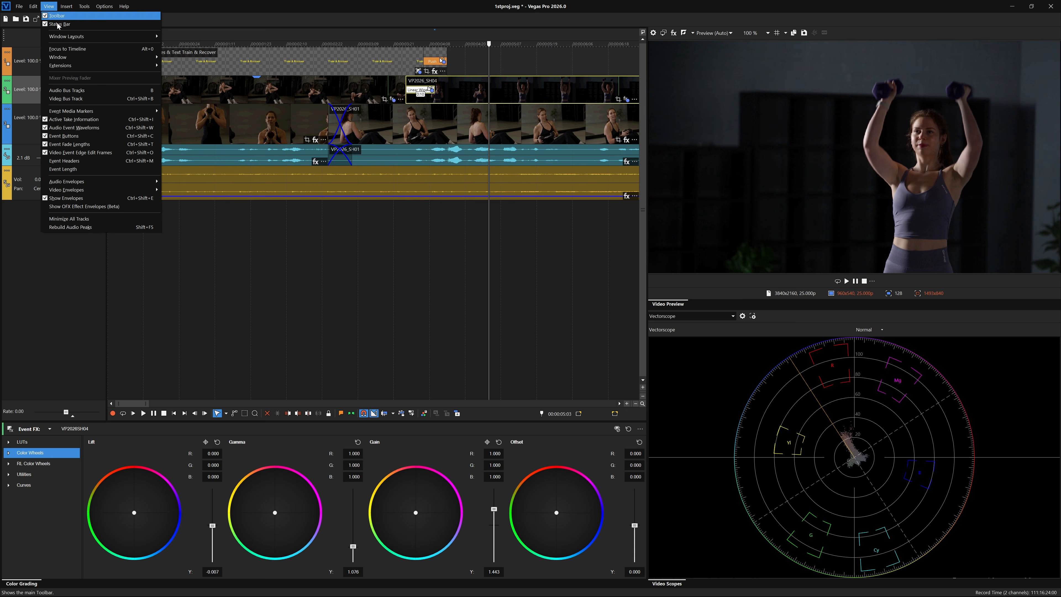
mouse_move(100, 36)
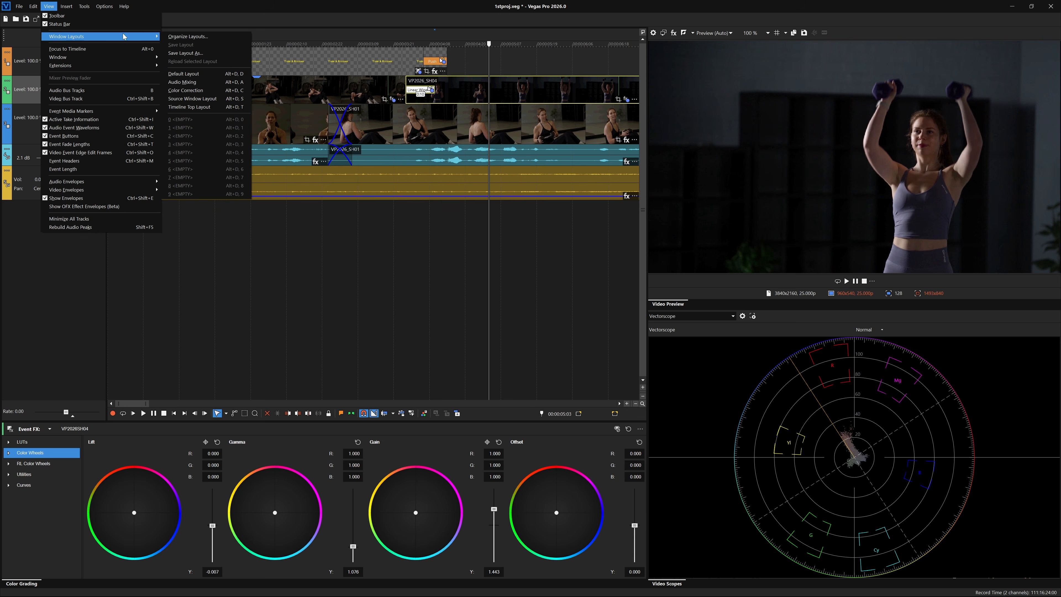
left_click(201, 74)
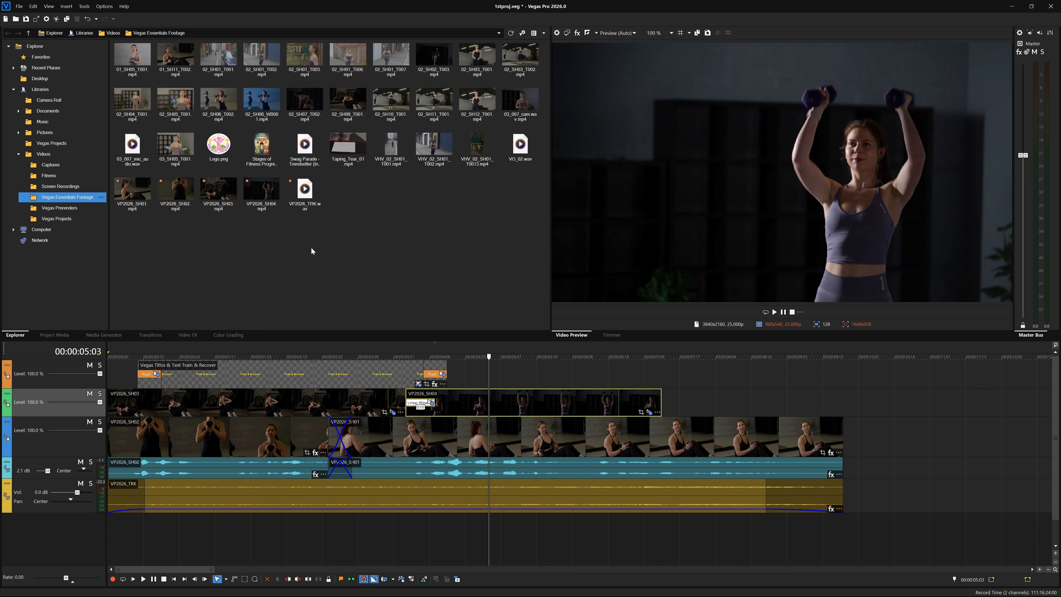
- Scrub through the opening and mark a loop region from 00:00:02:07 to 00:00:05:21, selecting that time range
left_click_drag(489, 354, 122, 359)
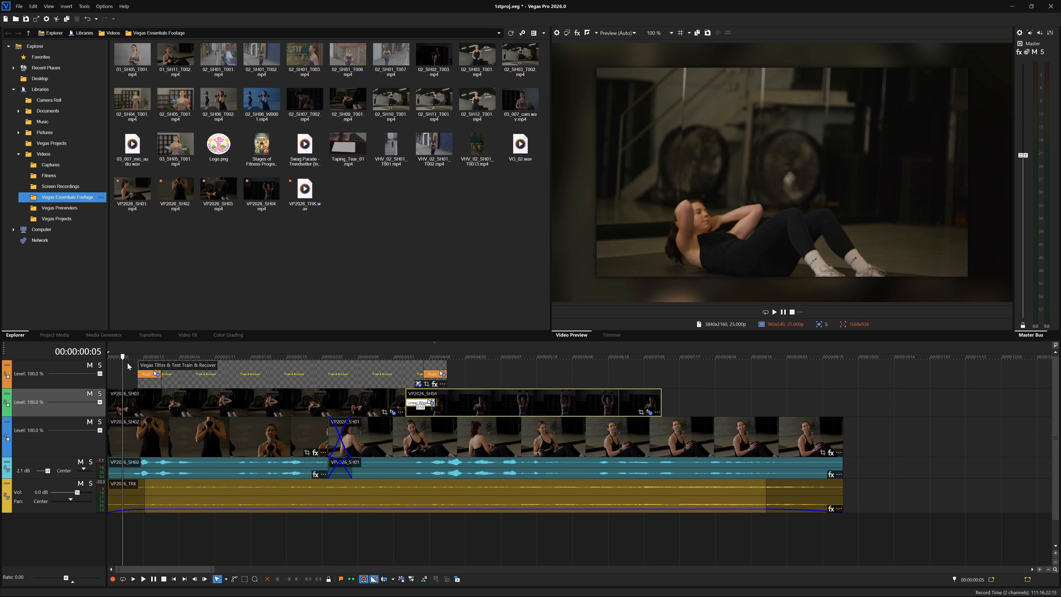
left_click_drag(124, 356, 277, 352)
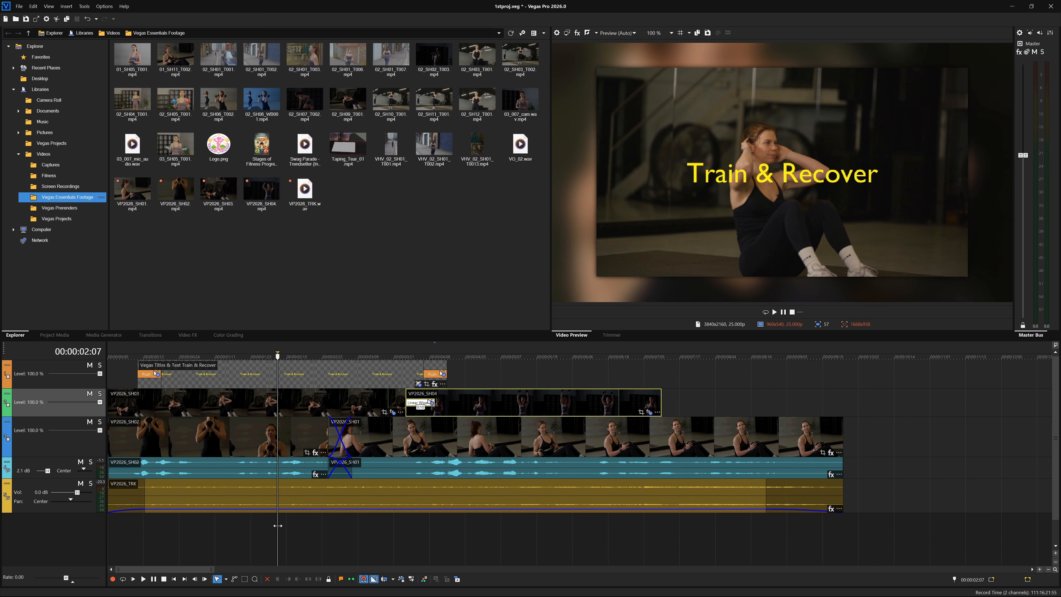
left_click_drag(277, 525, 543, 530)
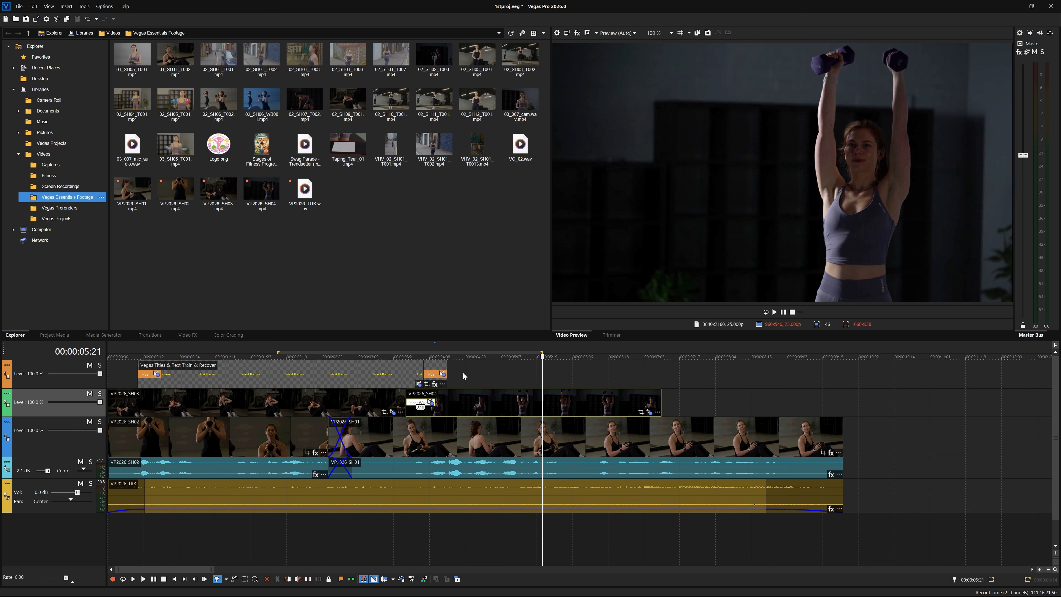
double_click(448, 350)
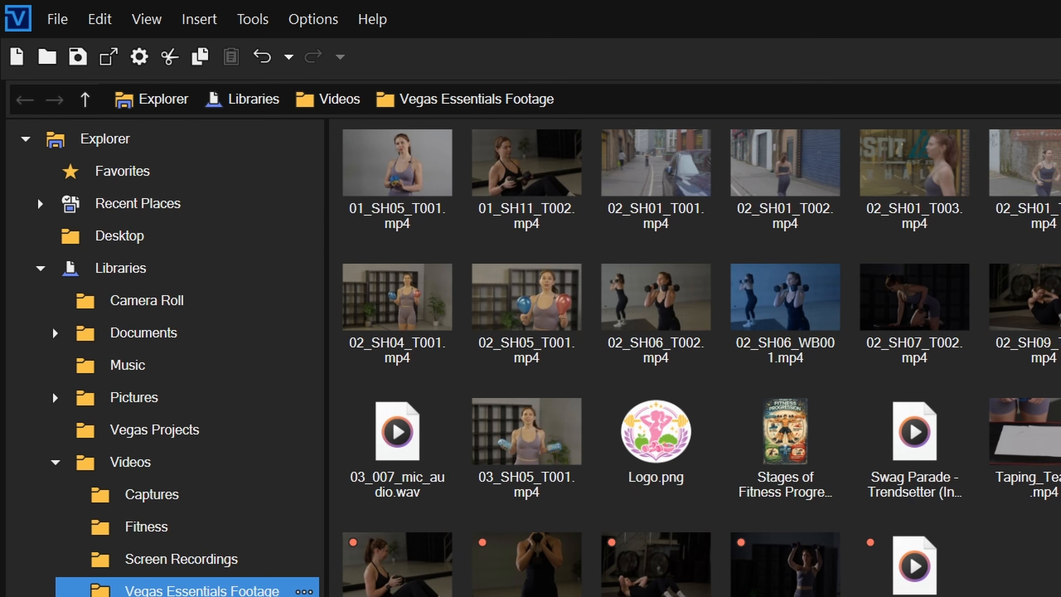
- Set up a render of the whole project with the YouTube use case, leaving loop-region-only rendering off
left_click(105, 60)
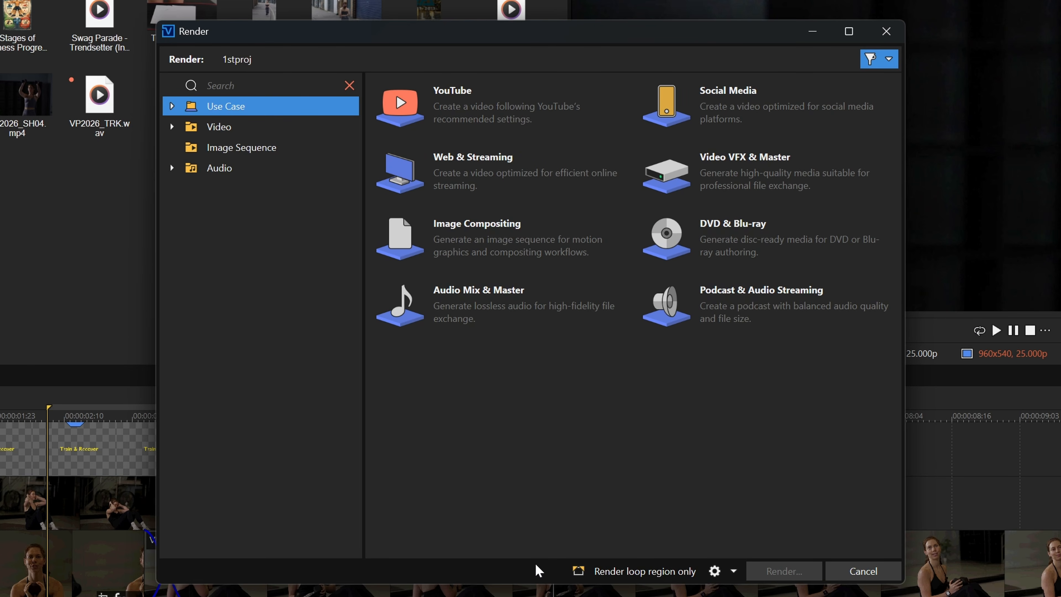
left_click(577, 570)
left_click(578, 570)
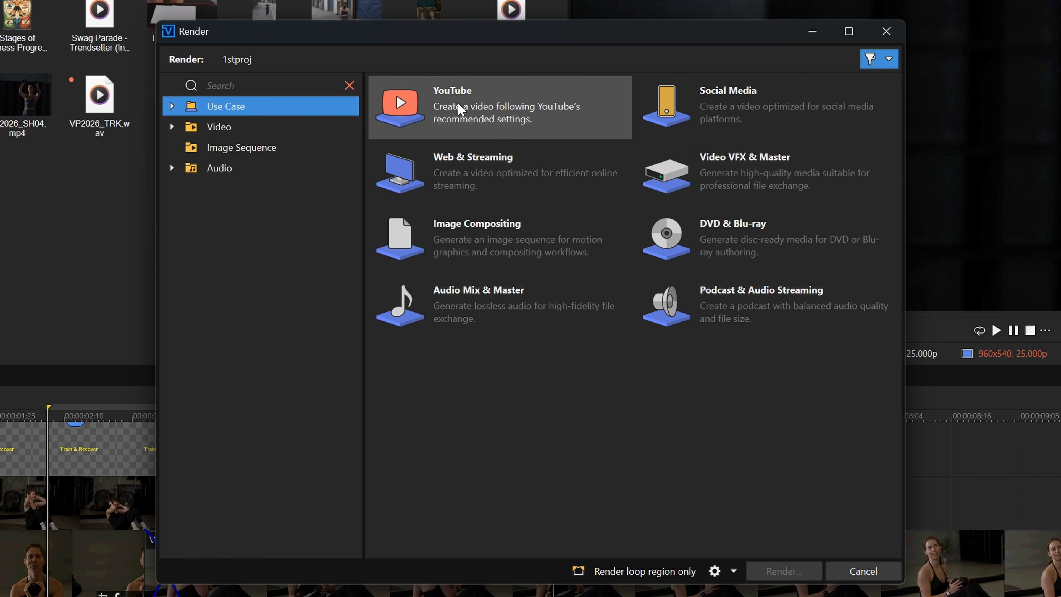
left_click(461, 110)
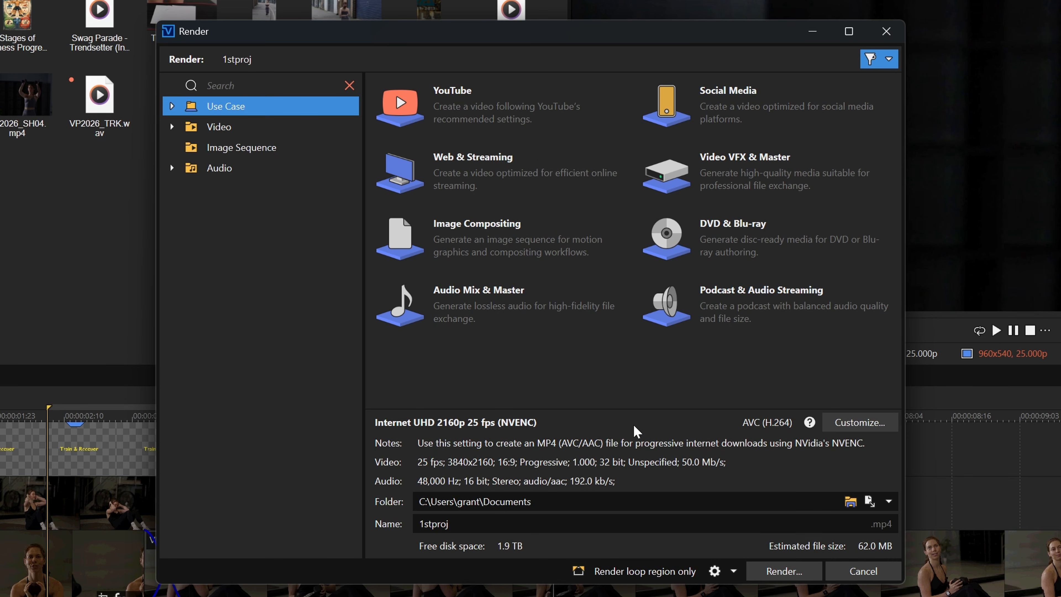
- Check the output folder and name, render the project to Documents as 1stproj.mp4, and open the finished file in VLC media player
double_click(509, 501)
left_click_drag(480, 502, 372, 510)
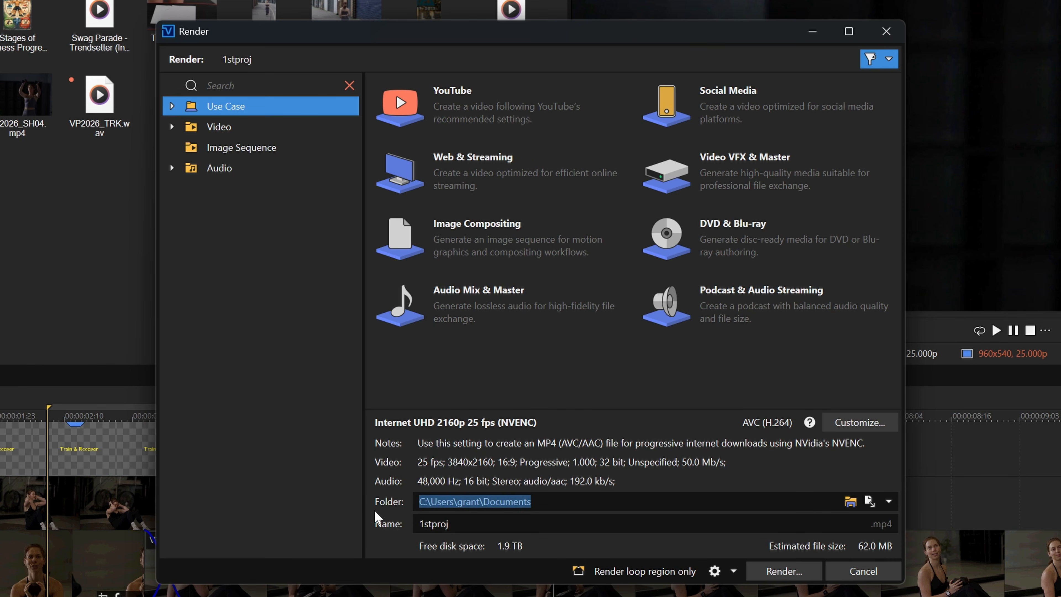
left_click_drag(460, 524, 368, 523)
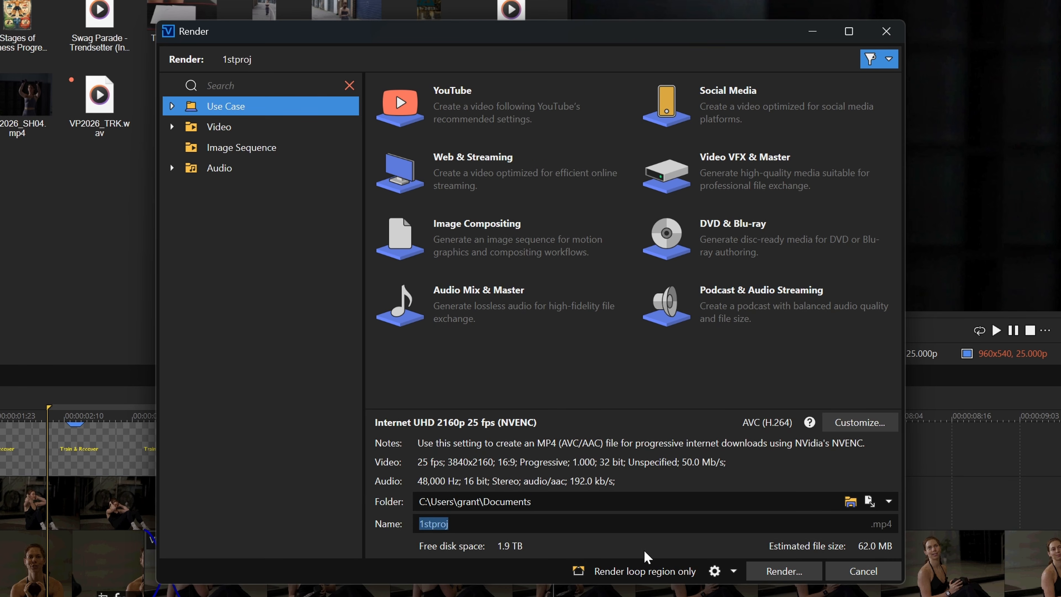
left_click(758, 571)
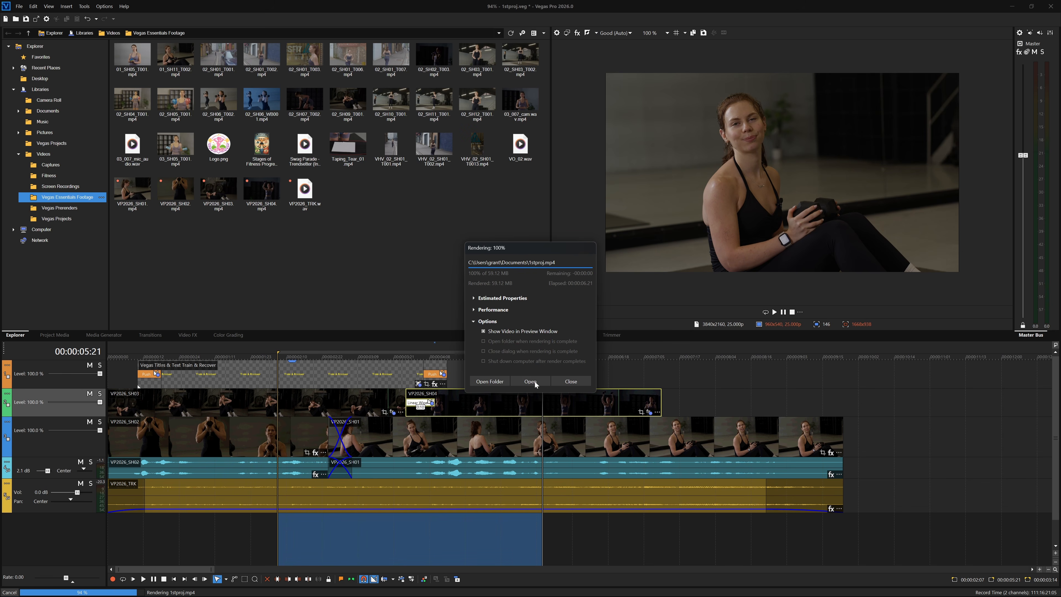
left_click(535, 382)
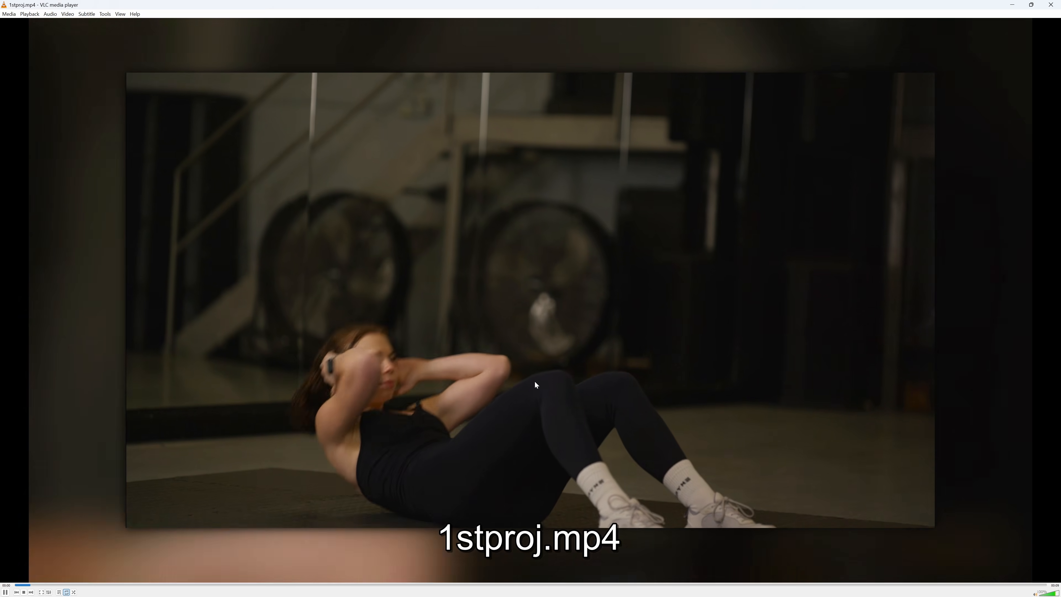